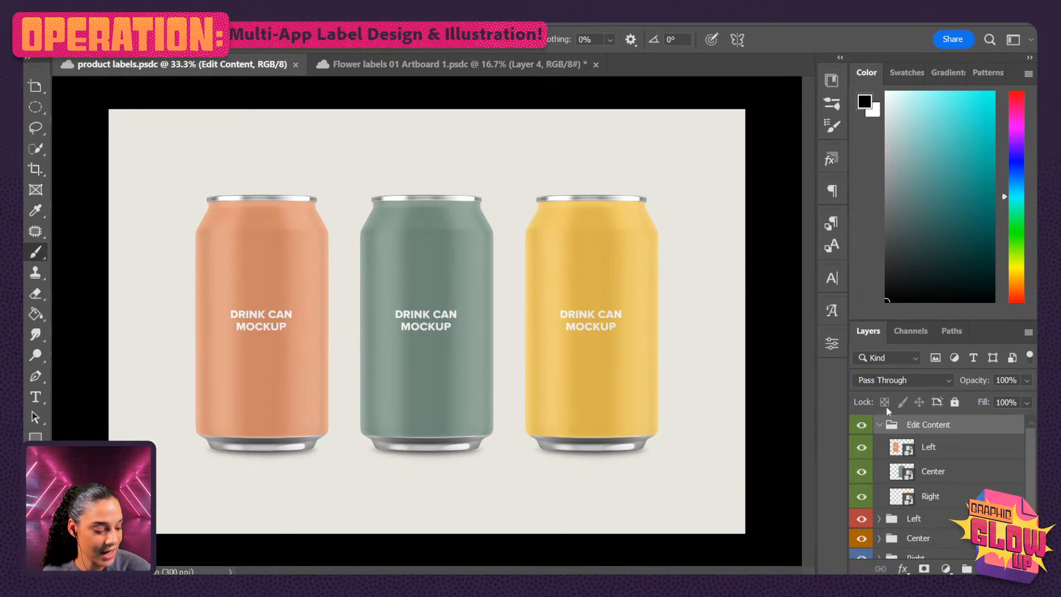
- Hide the Right can group in the product labels mockup
left_click(862, 498)
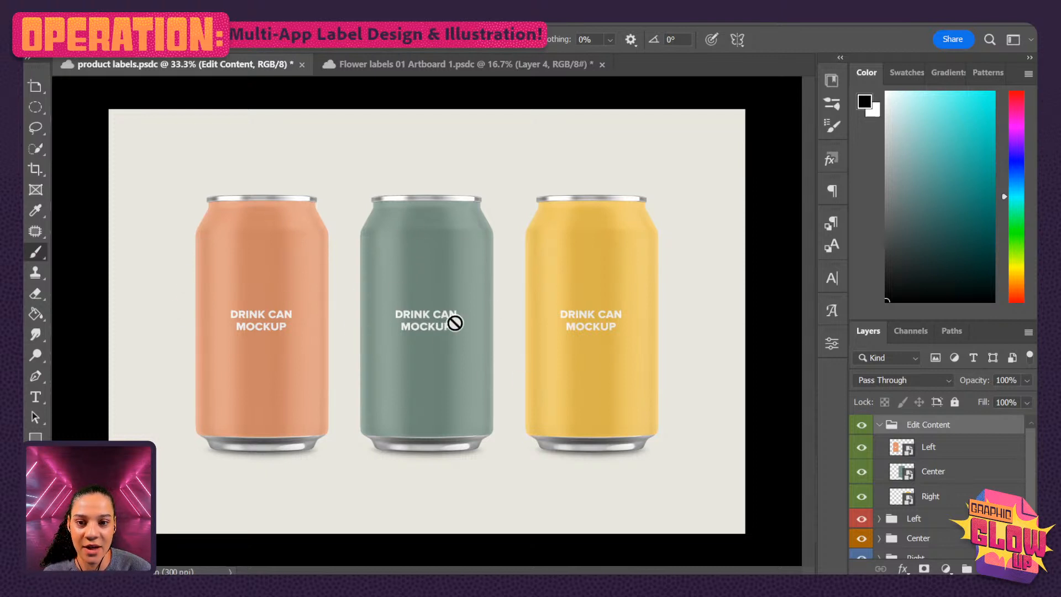
left_click(440, 69)
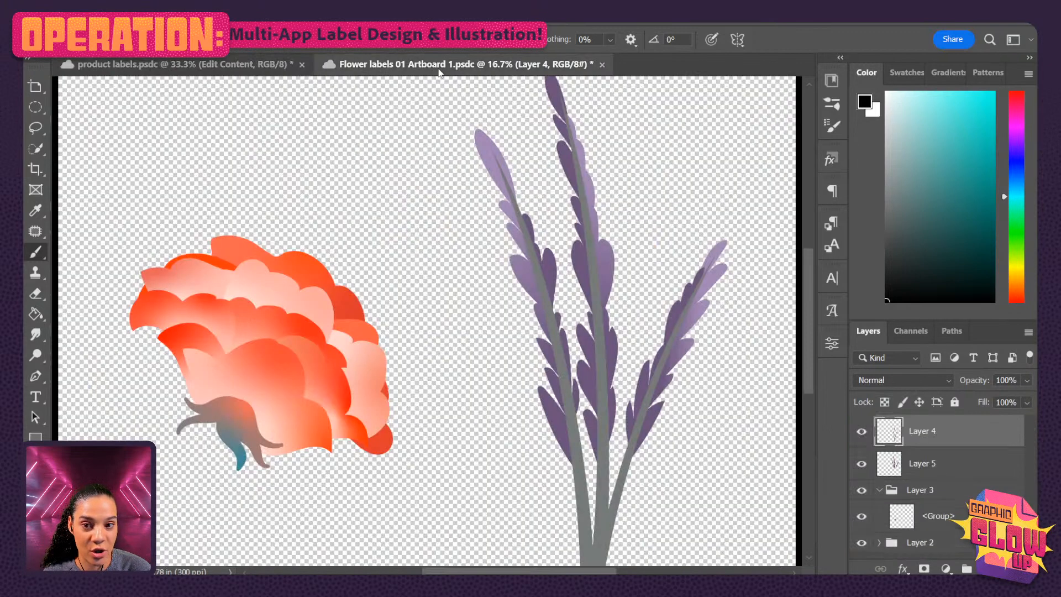
left_click(220, 67)
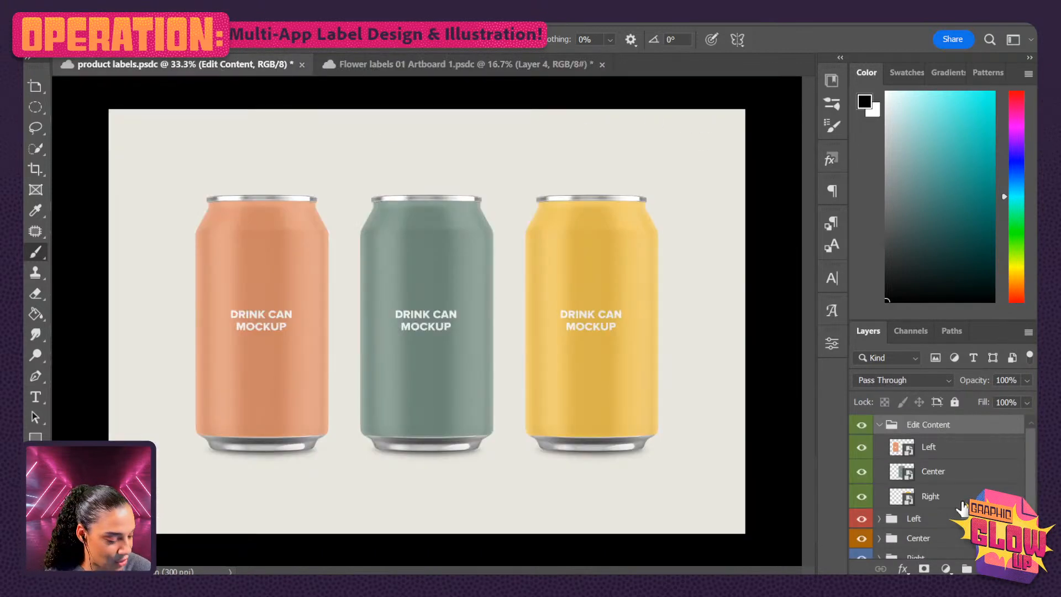
scroll(963, 507, "down", 1)
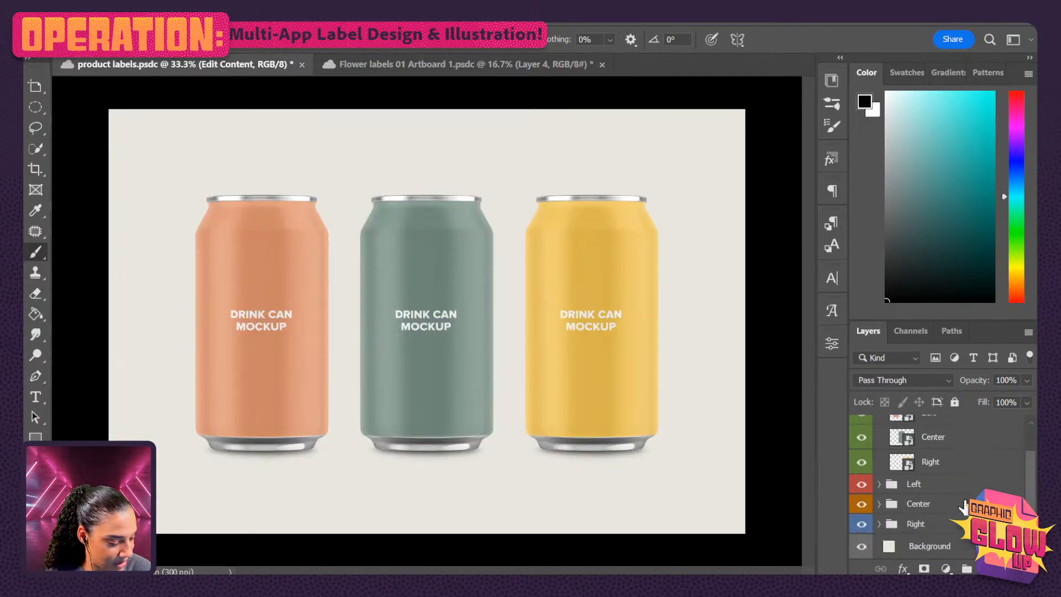
left_click(863, 529)
- Enlarge the Left and Center can groups together and reposition them to fill the mockup canvas
left_click(925, 504)
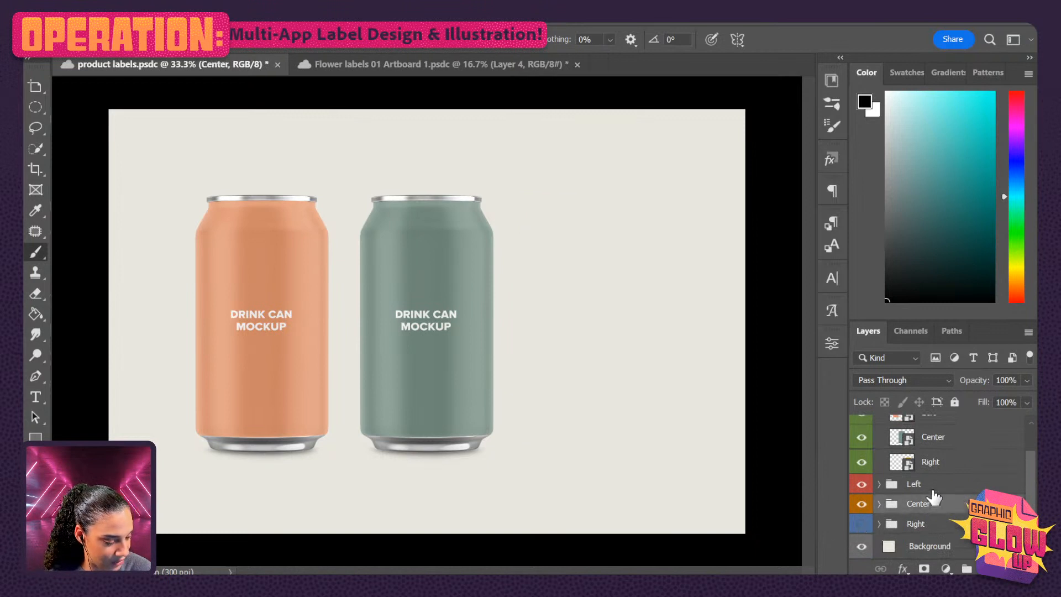
left_click(933, 487)
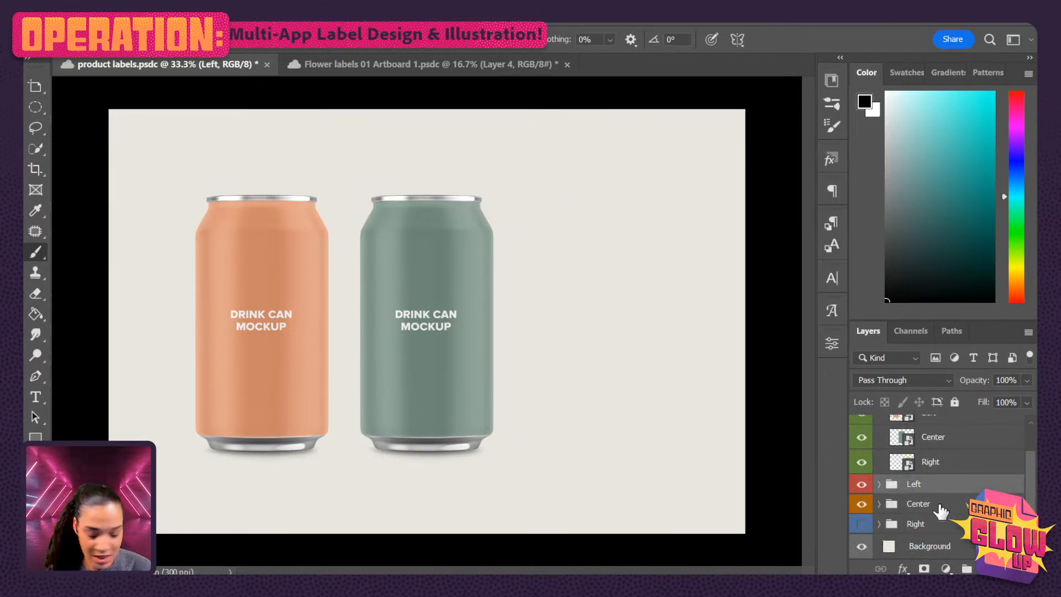
left_click(940, 511, "shift")
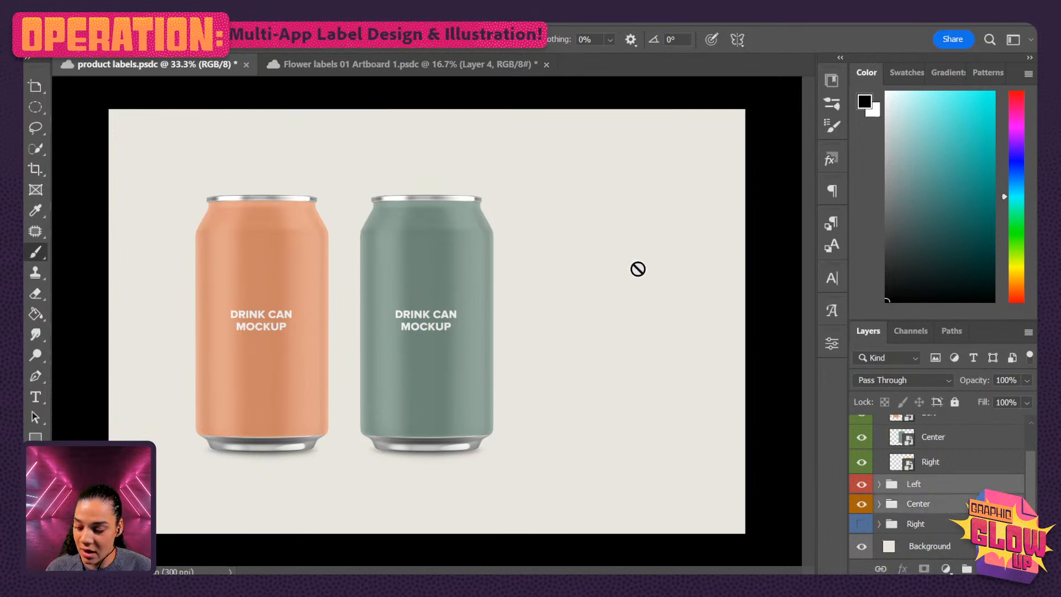
key("ctrl+t")
left_click_drag(605, 189, 691, 173)
left_click_drag(472, 258, 570, 251)
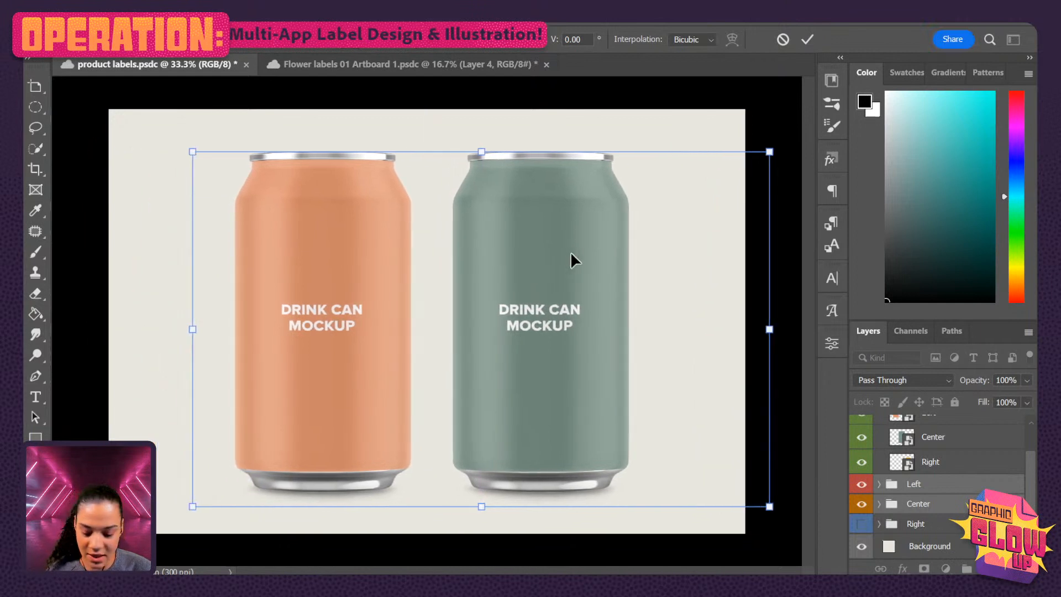
key("Return")
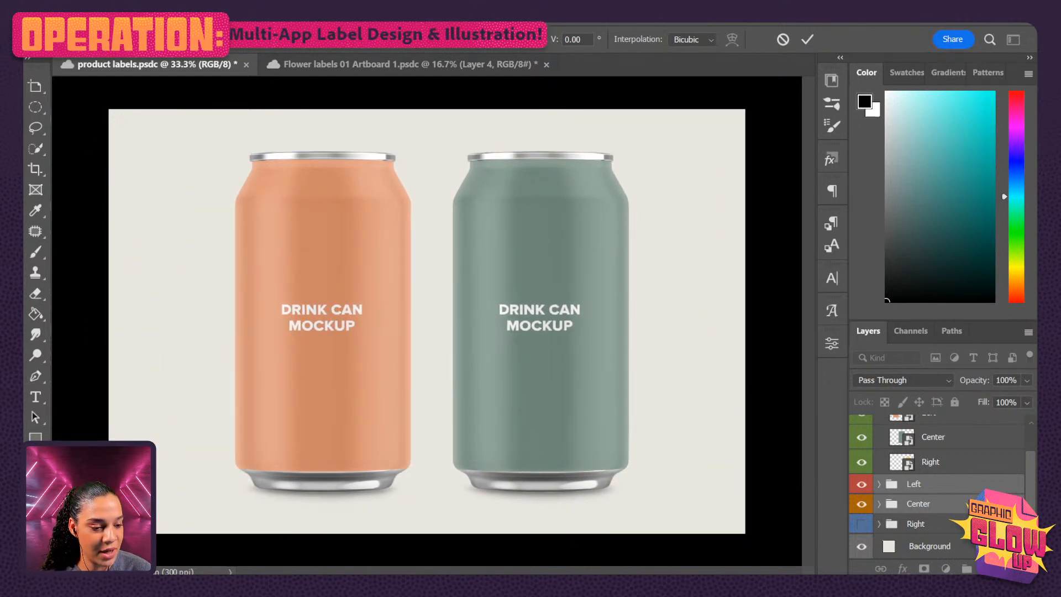
key("b")
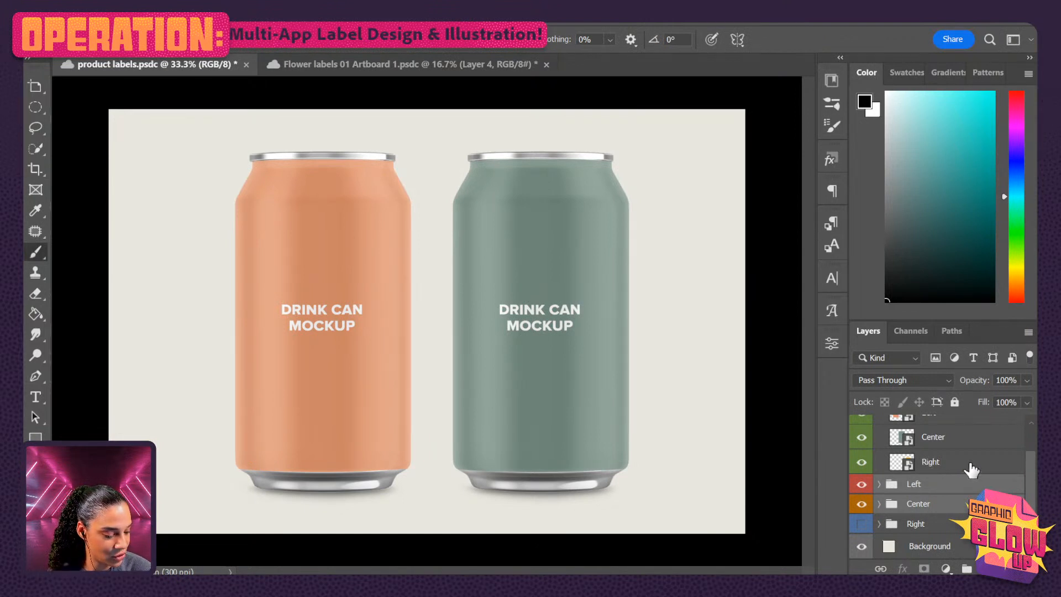
- Open the Left smart object's contents from the Edit Content group and switch to the Flower labels document
scroll(971, 470, "up", 2)
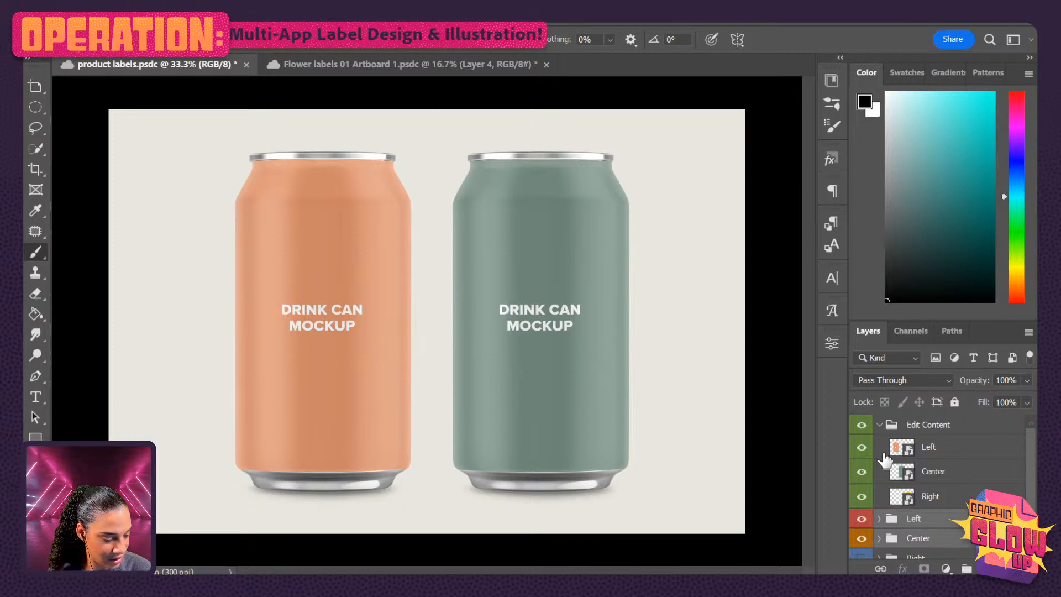
double_click(902, 448)
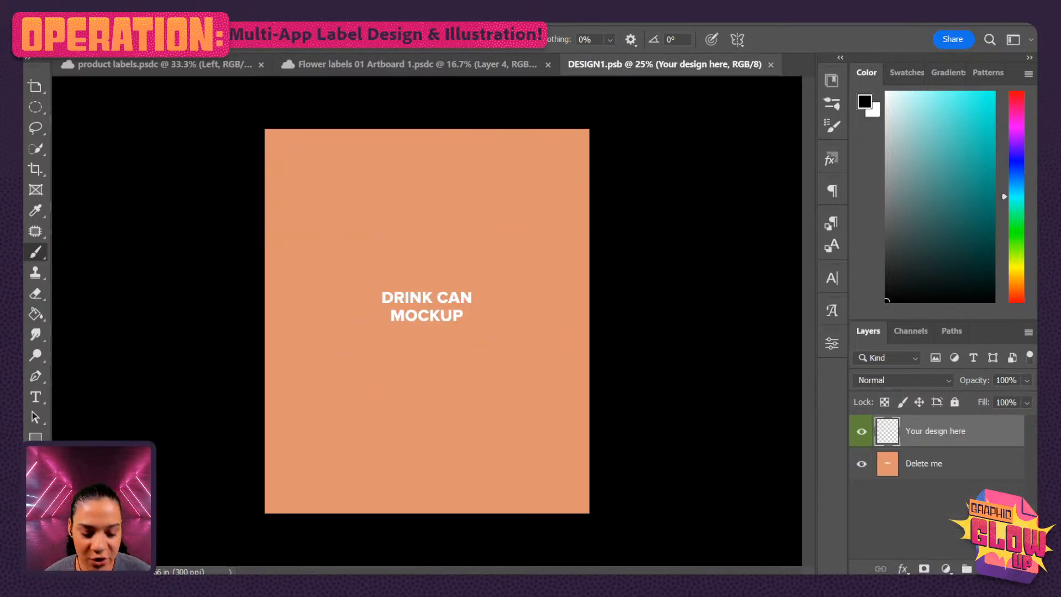
left_click(230, 65)
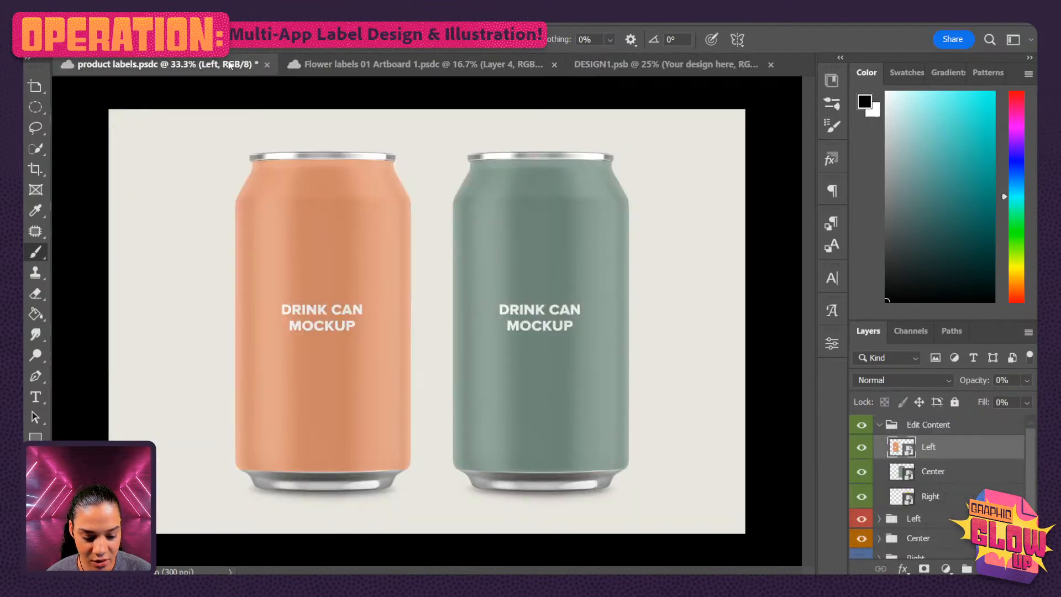
left_click(386, 65)
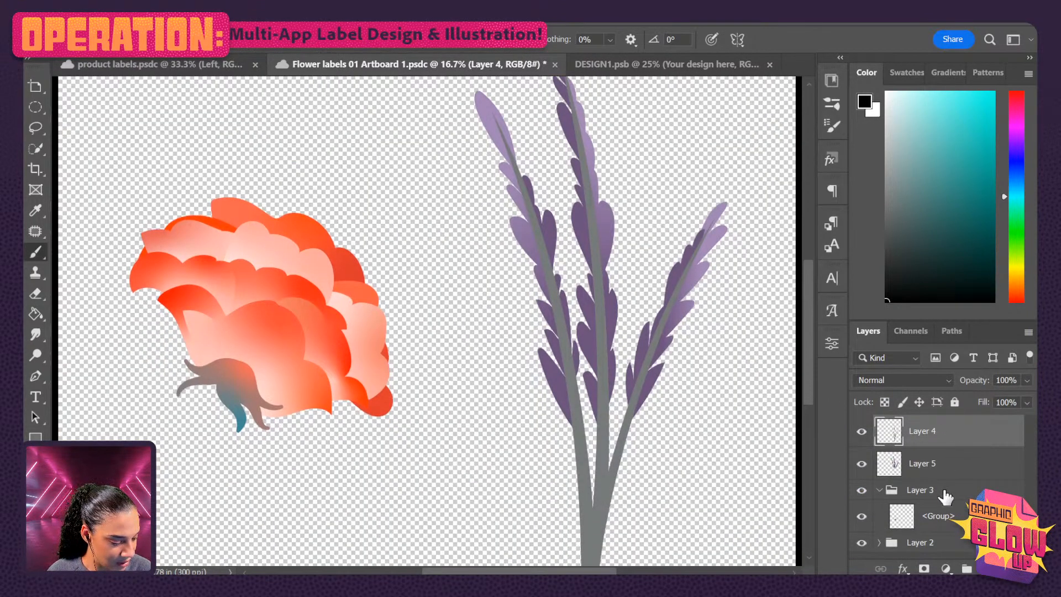
- Convert the Layer 3 and Layer 2 groups of the orange flower into a single smart object
left_click(943, 491)
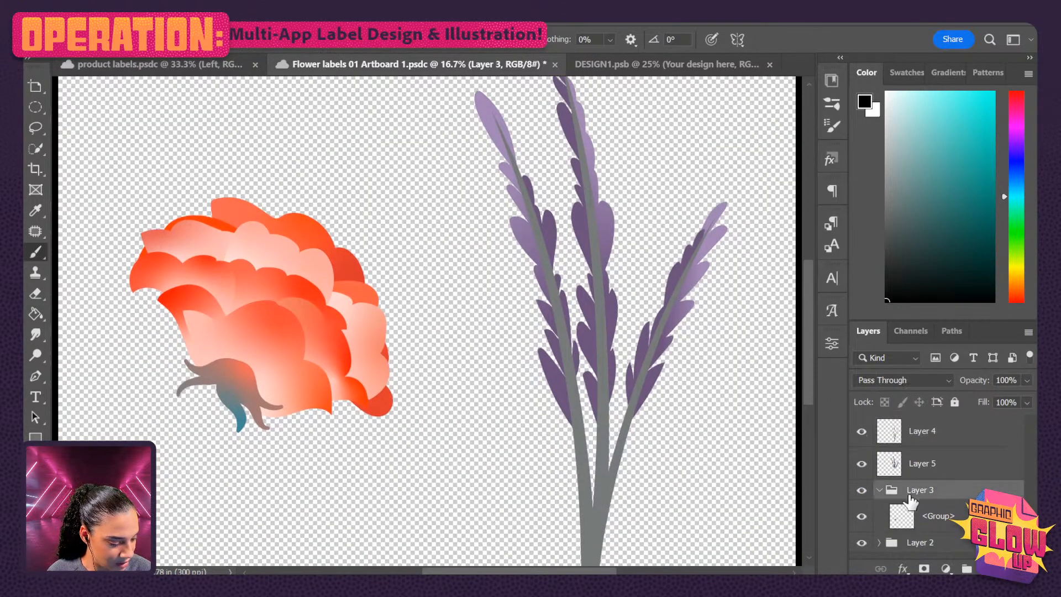
left_click(863, 492)
left_click(861, 491)
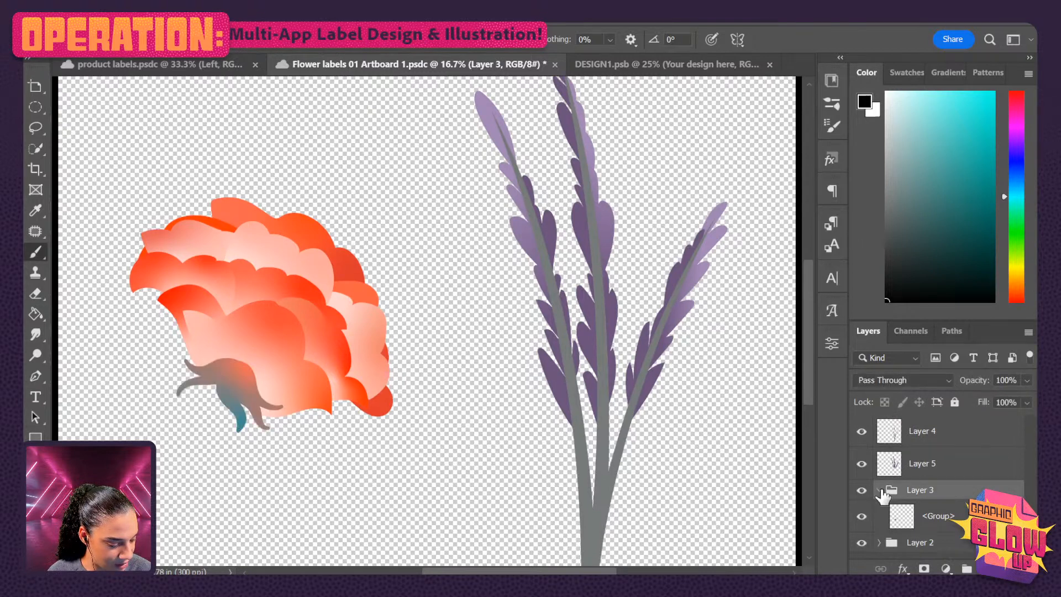
left_click(880, 491)
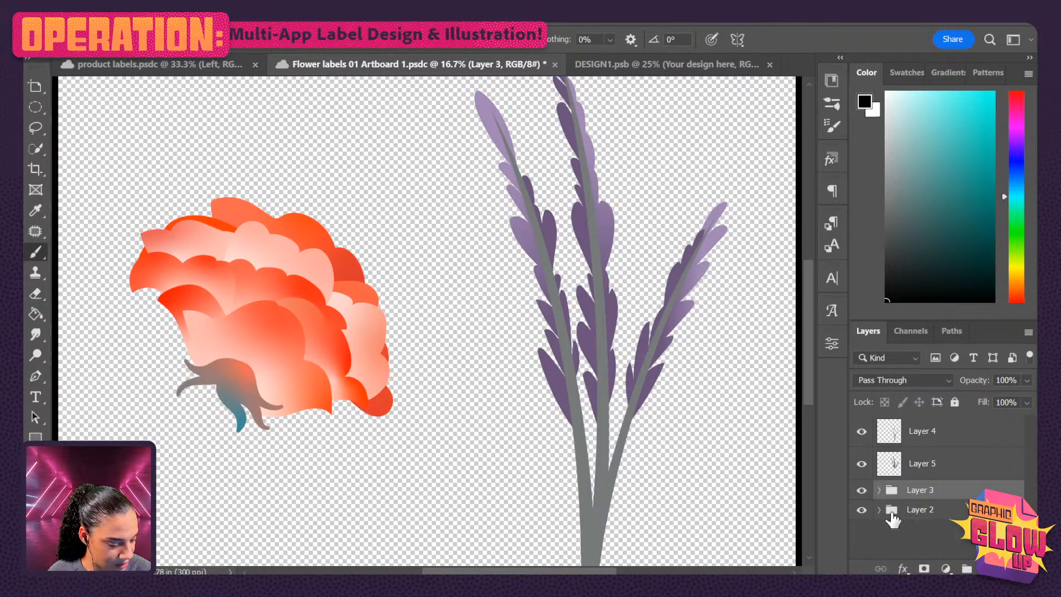
left_click(948, 513, "shift")
right_click(947, 507)
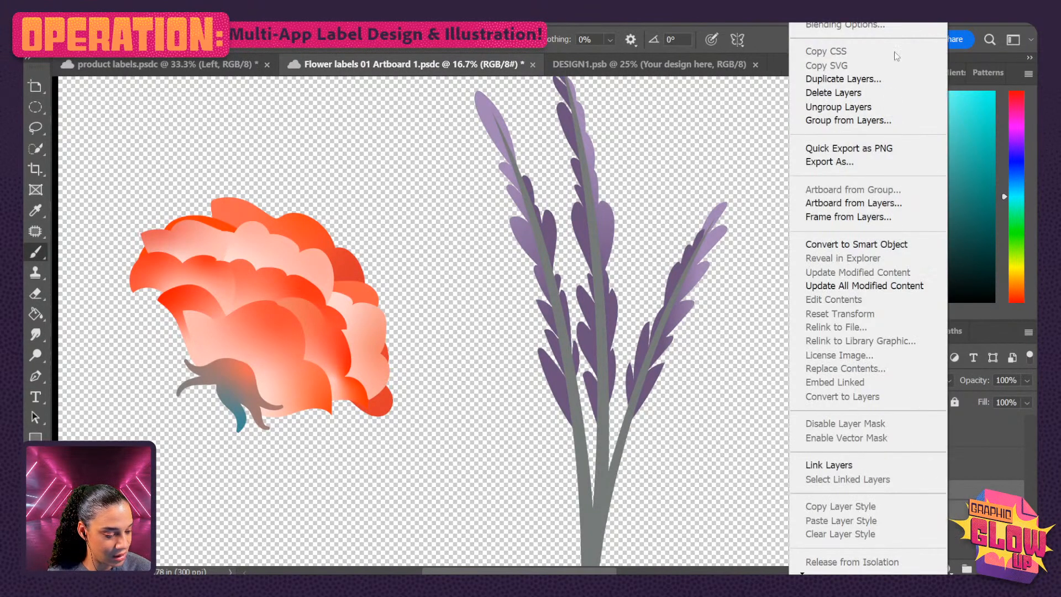
left_click(892, 245)
- Bring the flower smart object into DESIGN1.psb, scale it down and move it to the label's lower-left corner
left_click_drag(974, 497, 432, 300)
key("ctrl+t")
left_click_drag(580, 172, 548, 204)
left_click_drag(458, 290, 402, 357)
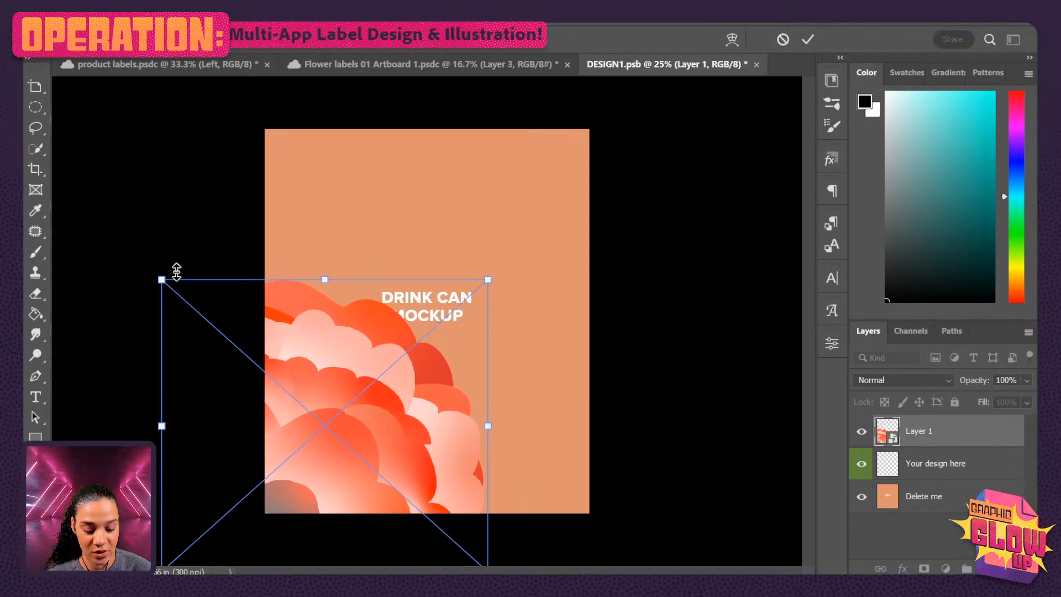
- Resize the flower, tilt it slightly counterclockwise and position it so it bleeds off the label's lower-left corner
left_click_drag(162, 279, 187, 229)
left_click_drag(417, 412, 405, 379)
left_click_drag(533, 282, 503, 176)
left_click_drag(396, 376, 409, 423)
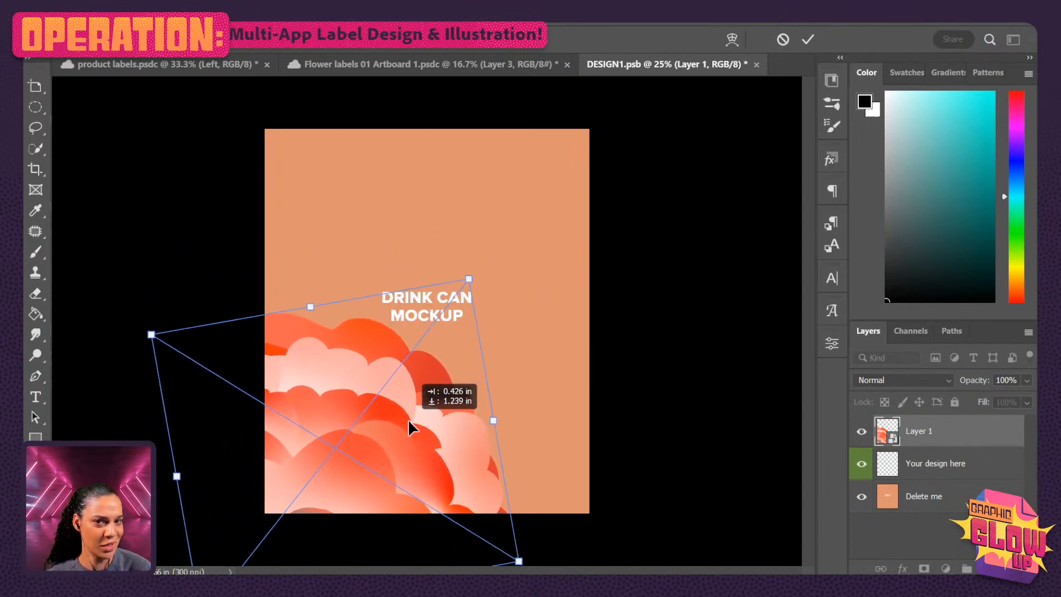
left_click_drag(411, 347, 437, 360)
left_click_drag(220, 277, 249, 263)
left_click_drag(362, 390, 348, 393)
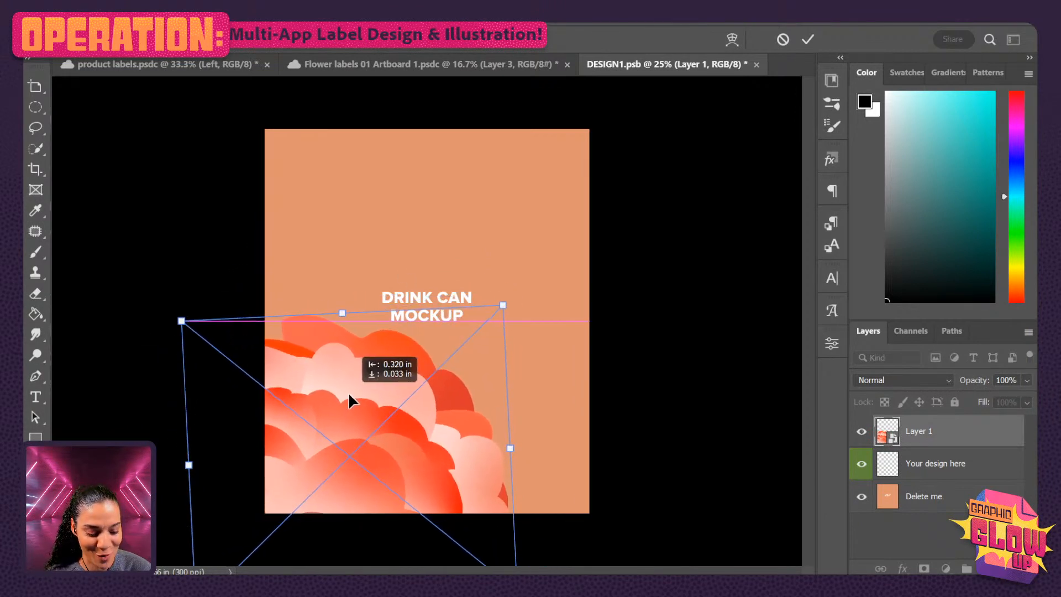
left_click(951, 494)
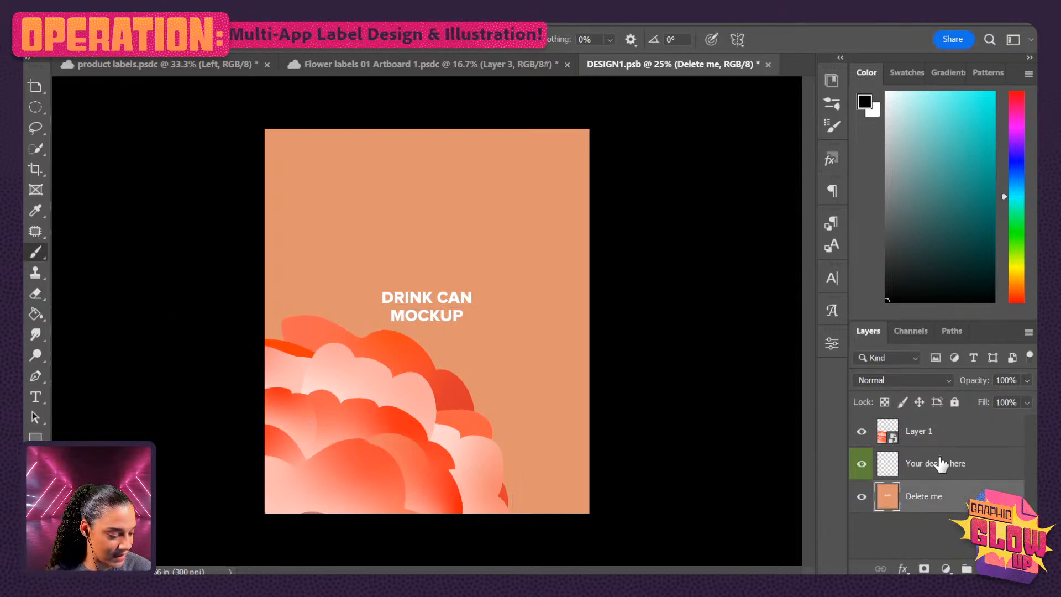
- Fill the Your design here layer with a pale pink sampled from the flower's petals using the Paint Bucket
left_click(952, 439)
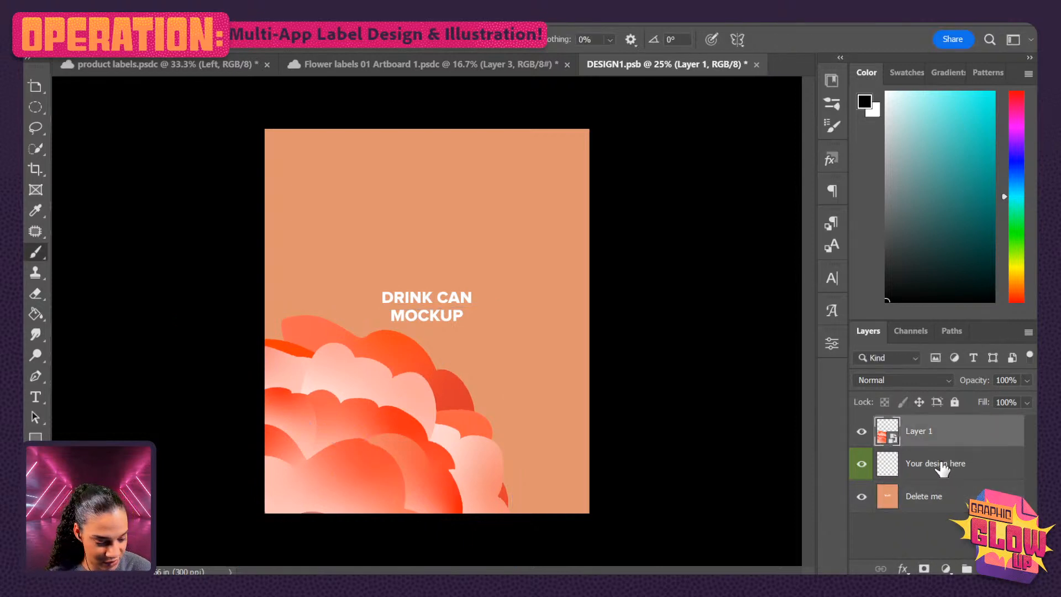
left_click(937, 466)
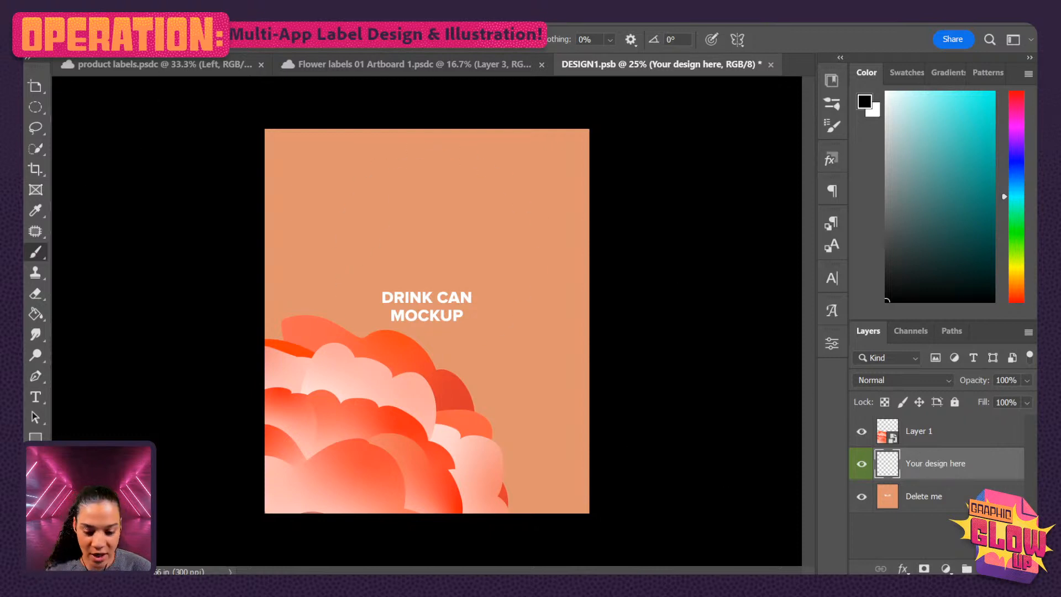
left_click(36, 314)
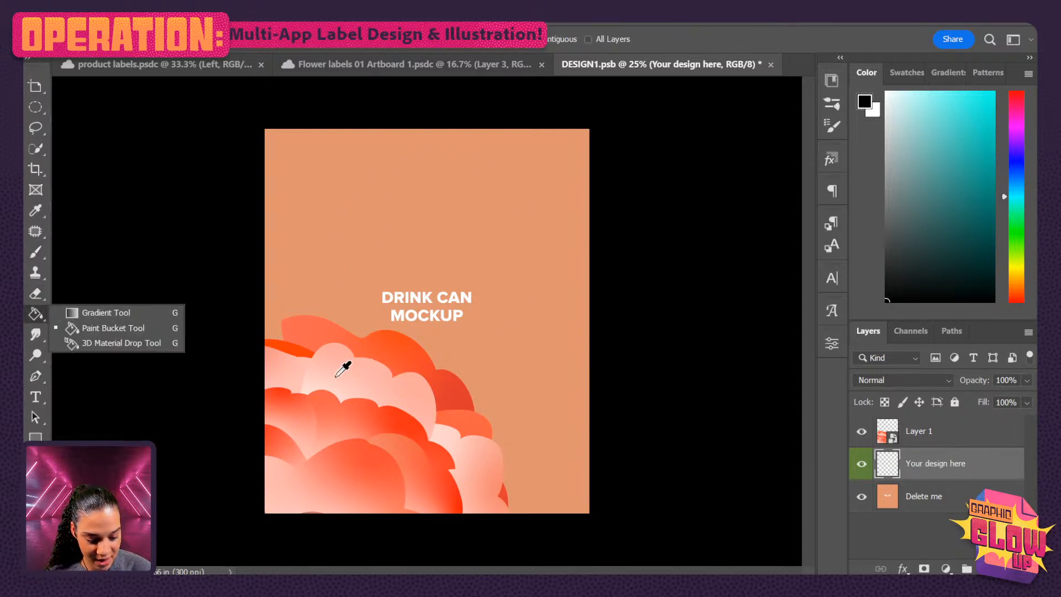
left_click(440, 427, "alt")
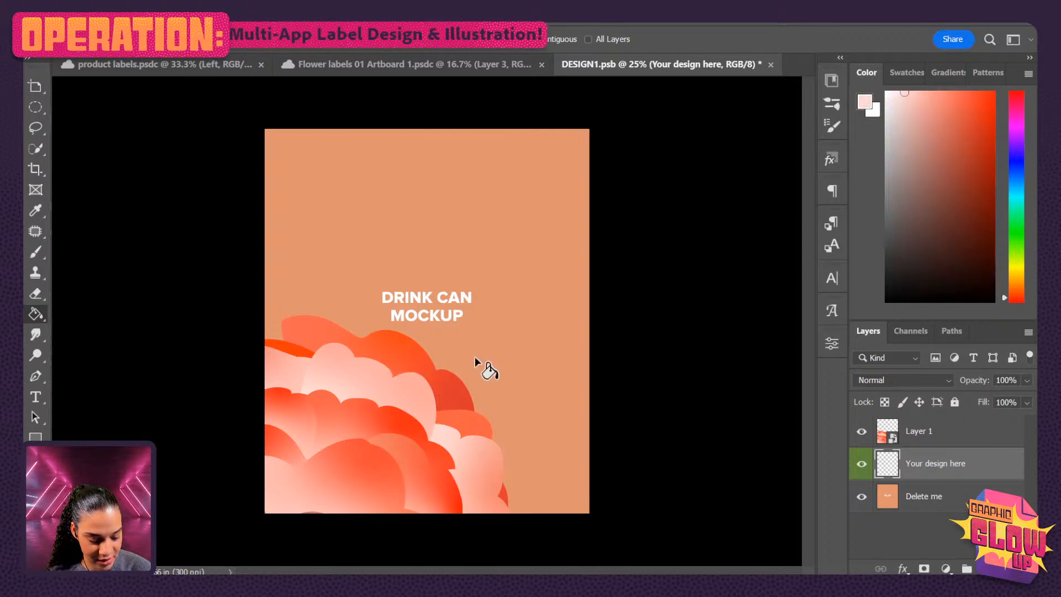
left_click(487, 368)
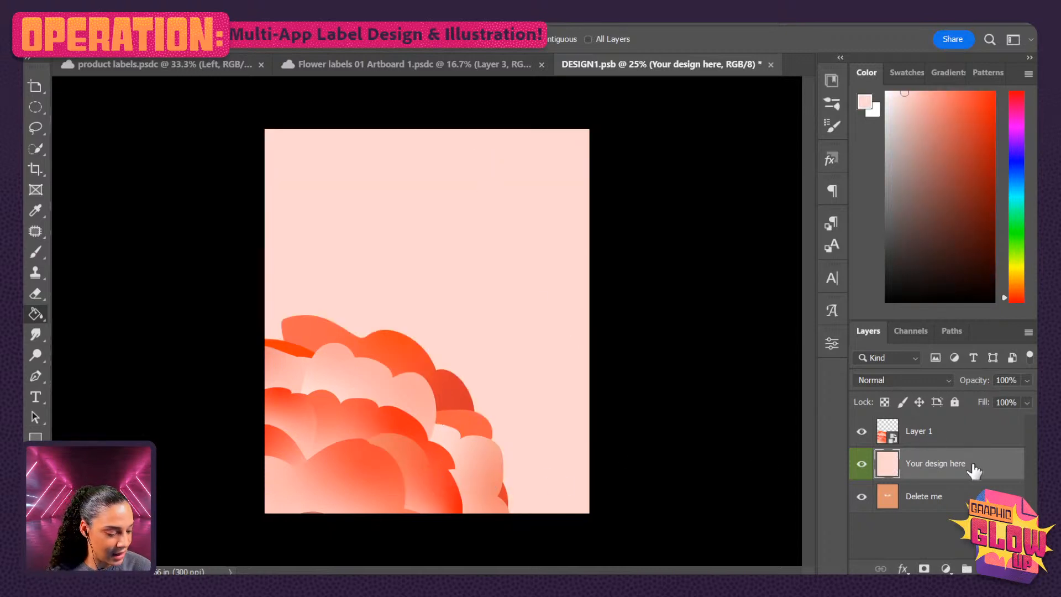
- Try a vertical gradient from white at the label's top edge to pale pink on the background, and undo it
right_click(36, 318)
left_click(82, 313)
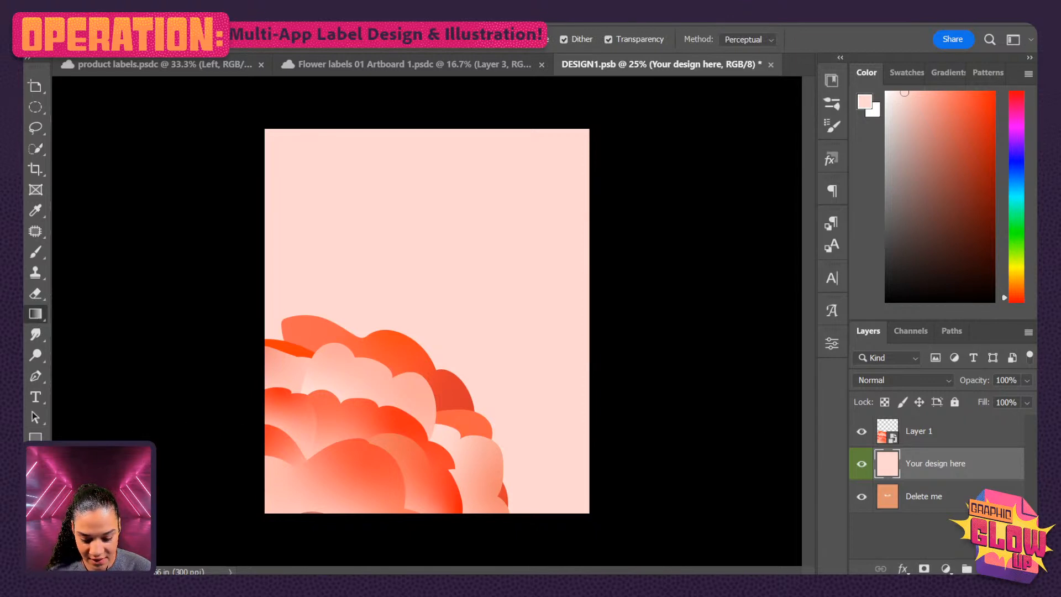
key("x")
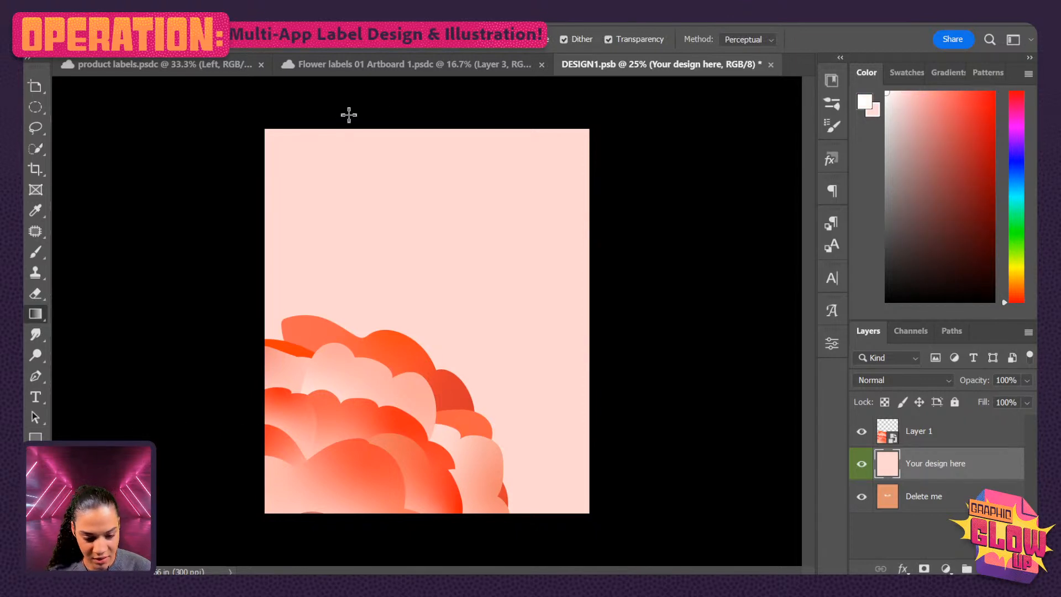
left_click_drag(405, 95, 405, 265)
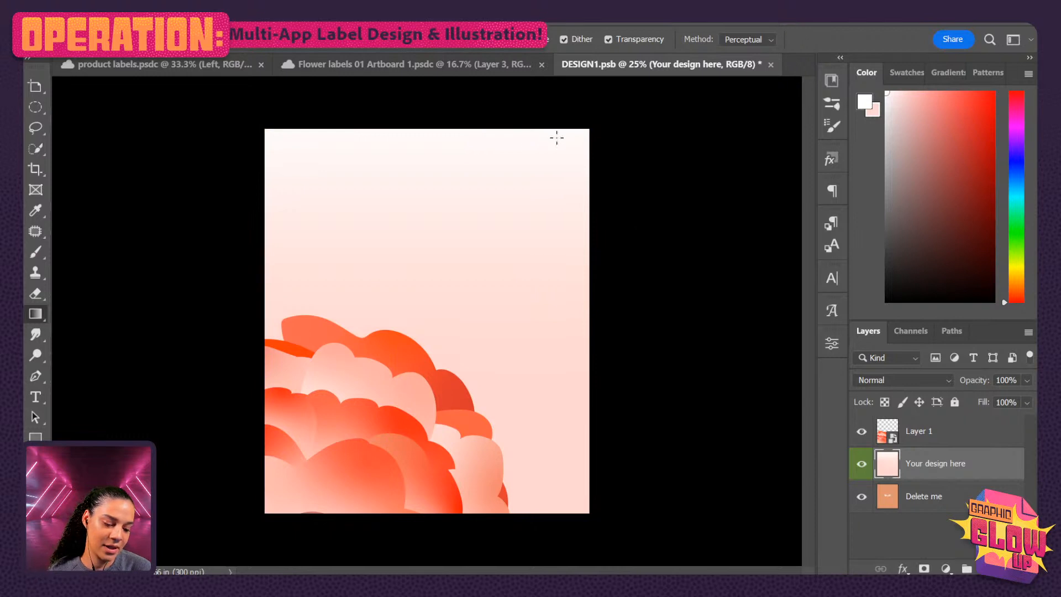
key("ctrl+z")
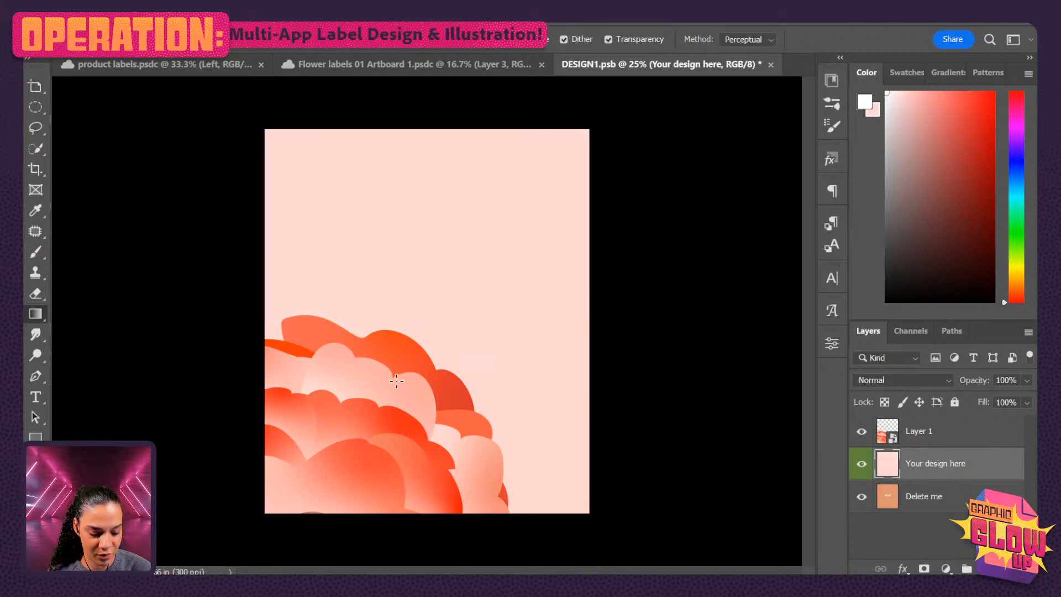
- Apply a subtle gradient to the label background from a lighter flower pink at the top to pale pink below
left_click(338, 365, "alt")
left_click_drag(915, 114, 903, 90)
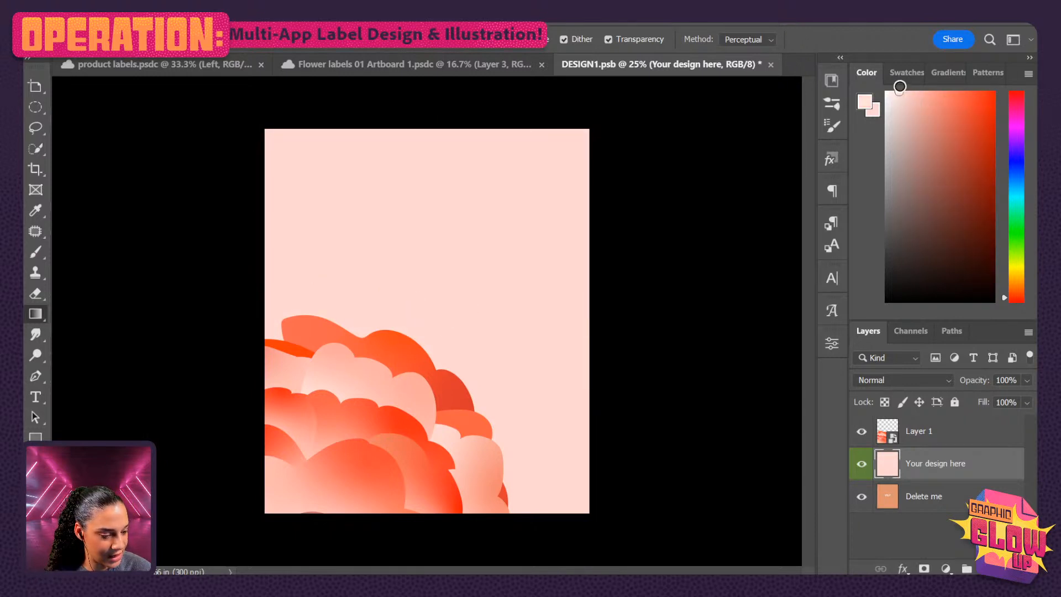
left_click_drag(488, 109, 435, 283)
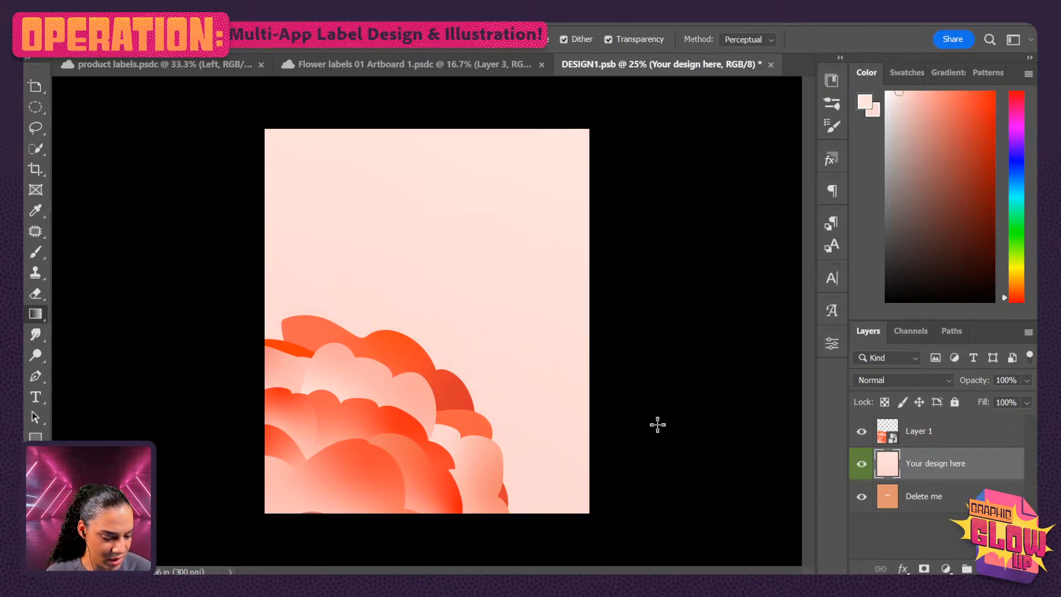
- Duplicate the flower layer, then rotate the copy counterclockwise and position it bleeding off the label's upper right edge
left_click(957, 437)
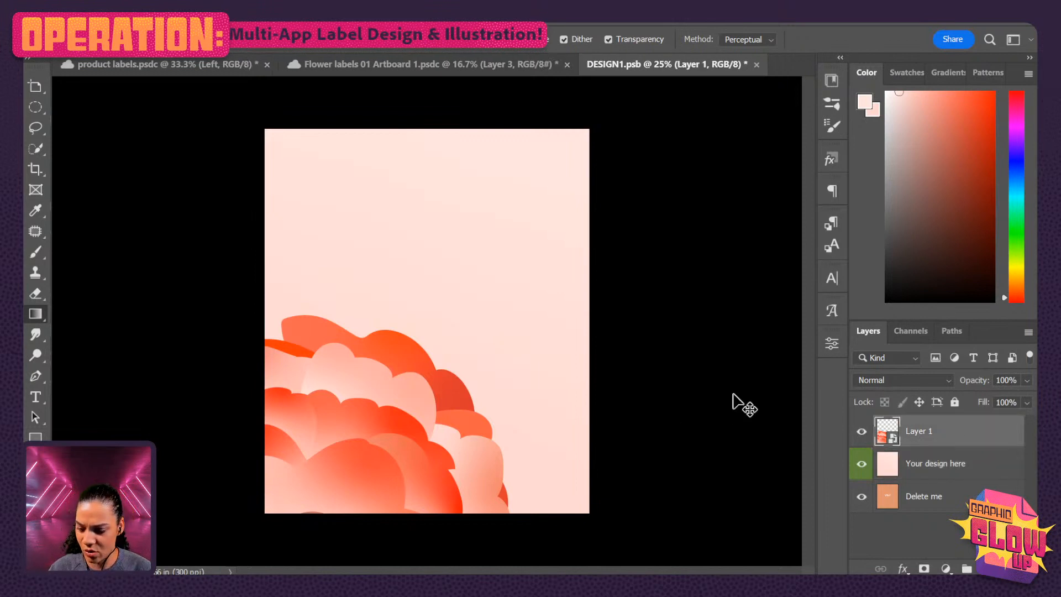
key("ctrl+j")
key("ctrl+t")
key("ctrl+y")
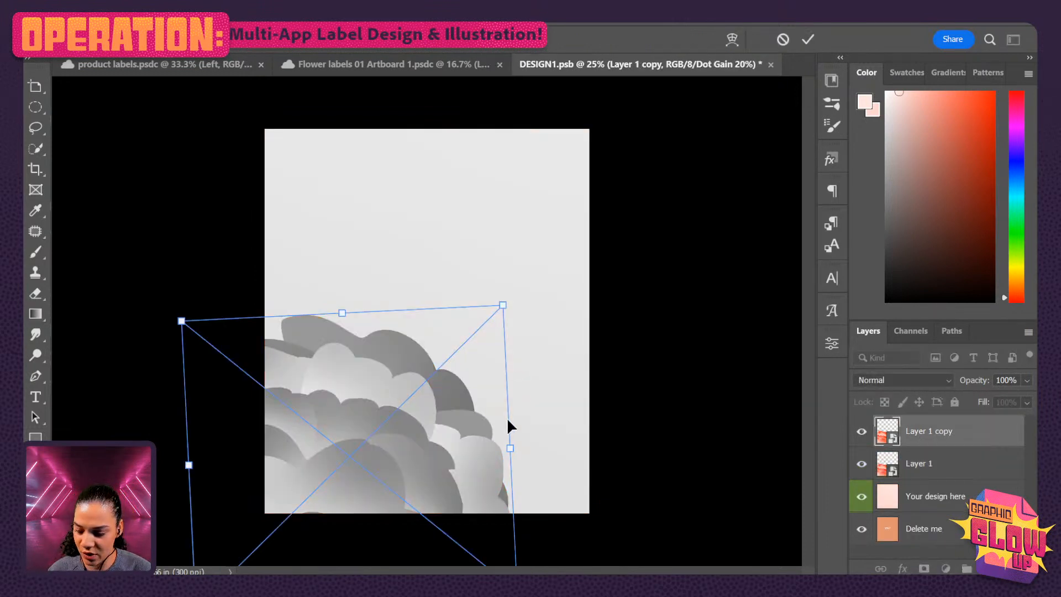
key("ctrl+y")
left_click_drag(600, 431, 320, 164)
left_click_drag(449, 498, 753, 285)
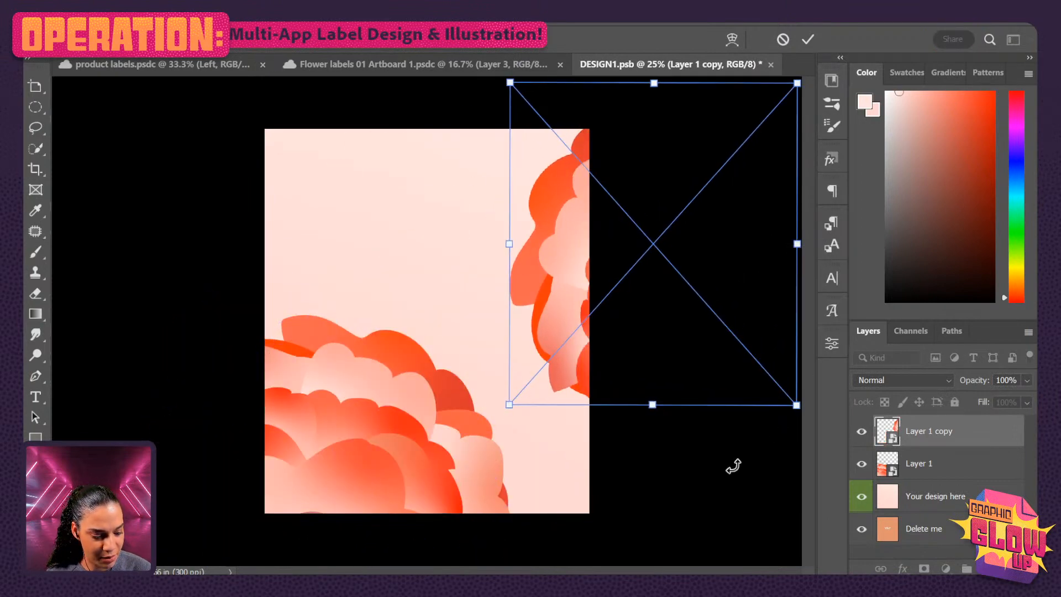
left_click_drag(734, 466, 777, 367)
left_click_drag(700, 262, 680, 268)
left_click_drag(766, 148, 777, 157)
left_click_drag(623, 240, 608, 258)
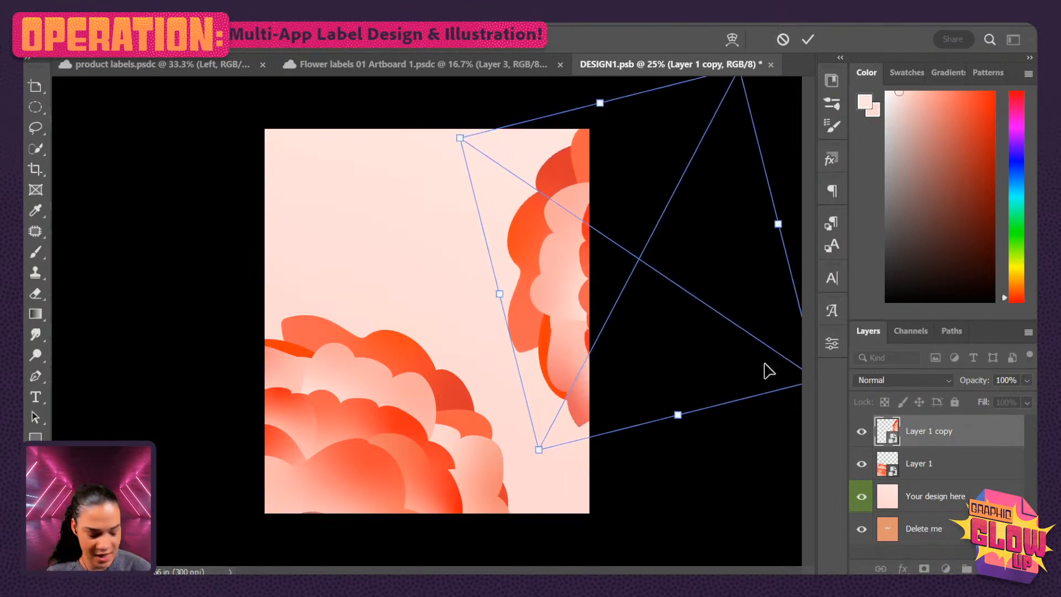
key("Return")
- Lower the flower in the label's lower-left corner and nudge the right-edge flower slightly down
key("g")
left_click(964, 467)
key("v")
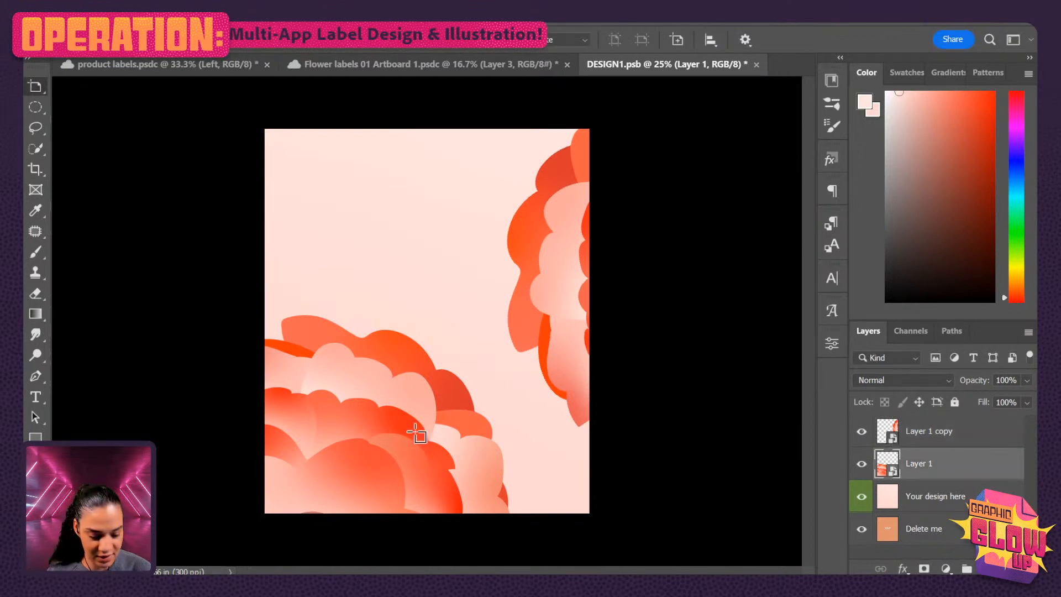
left_click_drag(401, 429, 399, 481)
left_click_drag(550, 317, 560, 311)
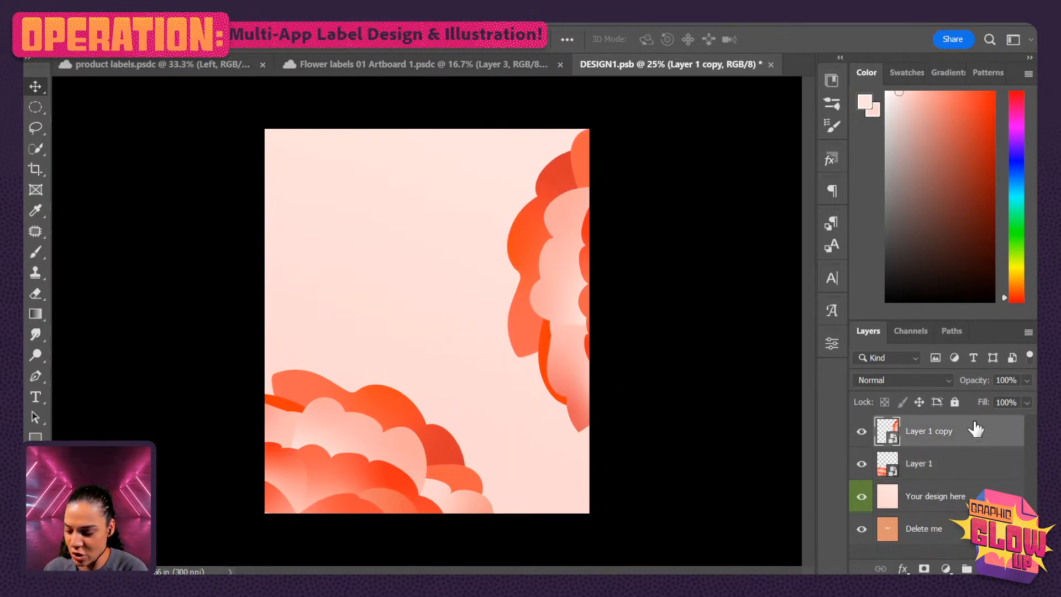
- Add an empty layer above the flowers and set the brush colour to deep red
double_click(976, 429)
key("Return")
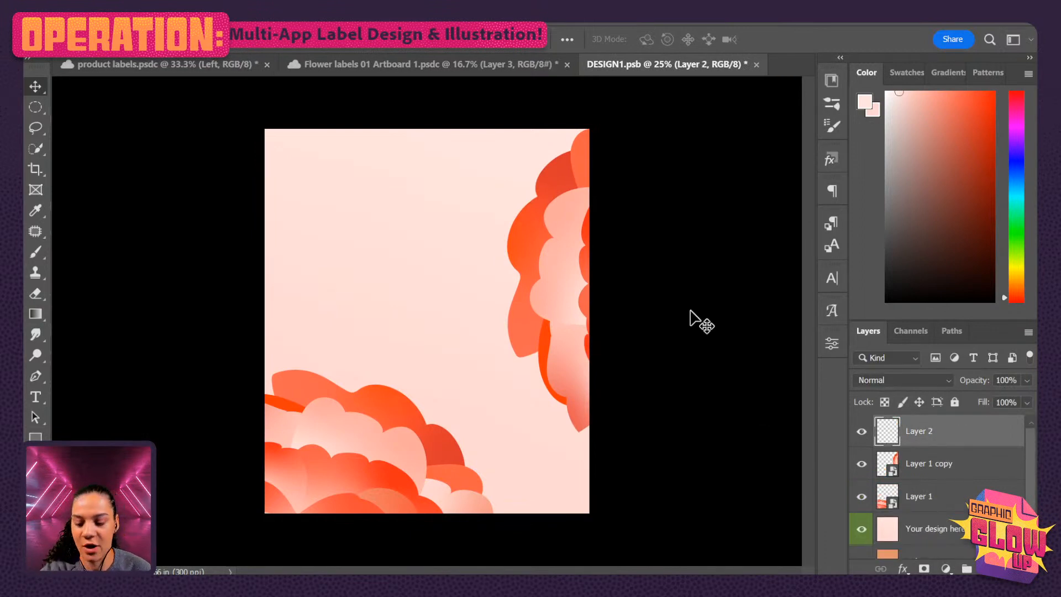
key("b")
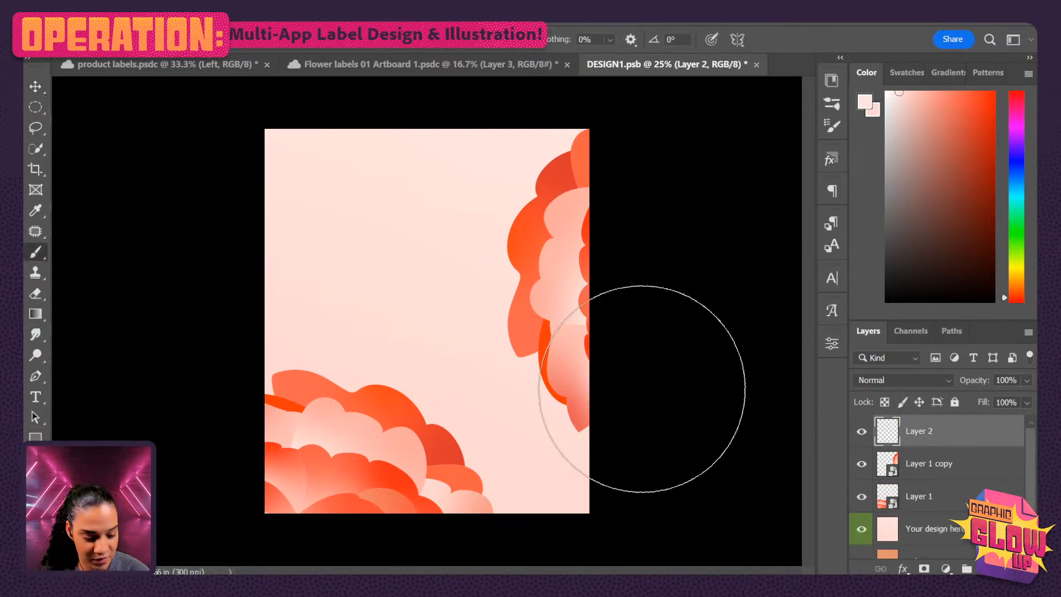
left_click_drag(980, 116, 1003, 84)
left_click(993, 135)
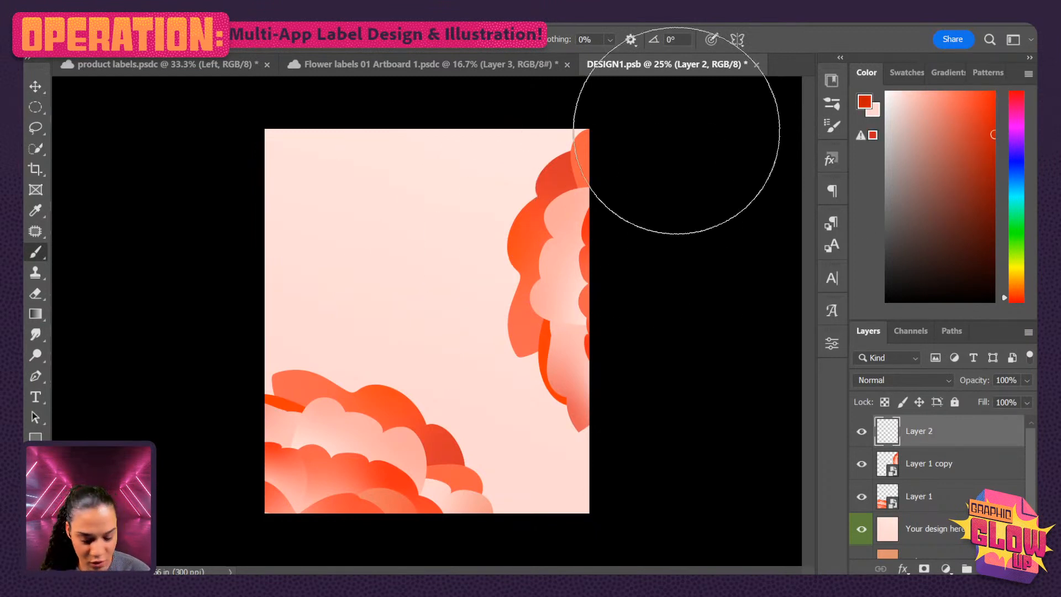
- Choose the BLOCCO brush from ValsPack and sketch a round logo placeholder with scribbled lines beneath it between the flowers
right_click(35, 251)
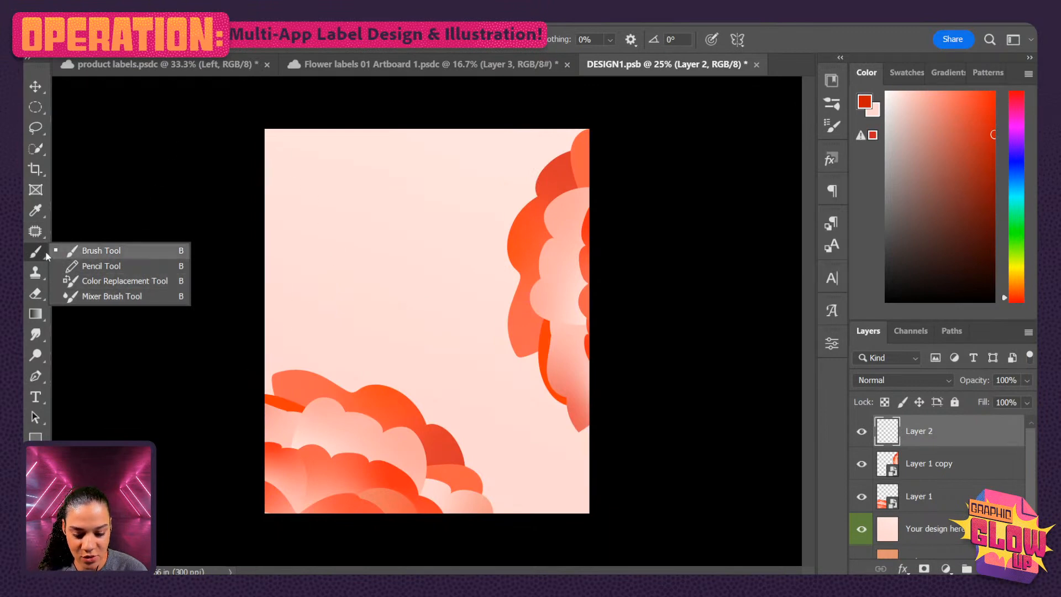
right_click(417, 237)
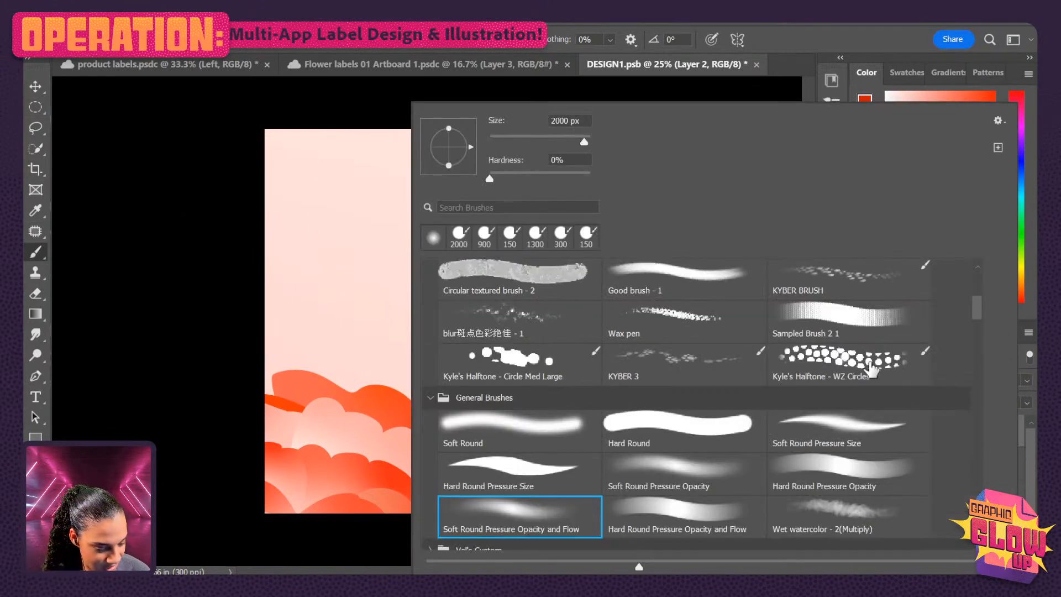
scroll(984, 296, "up", 3)
left_click_drag(977, 285, 952, 287)
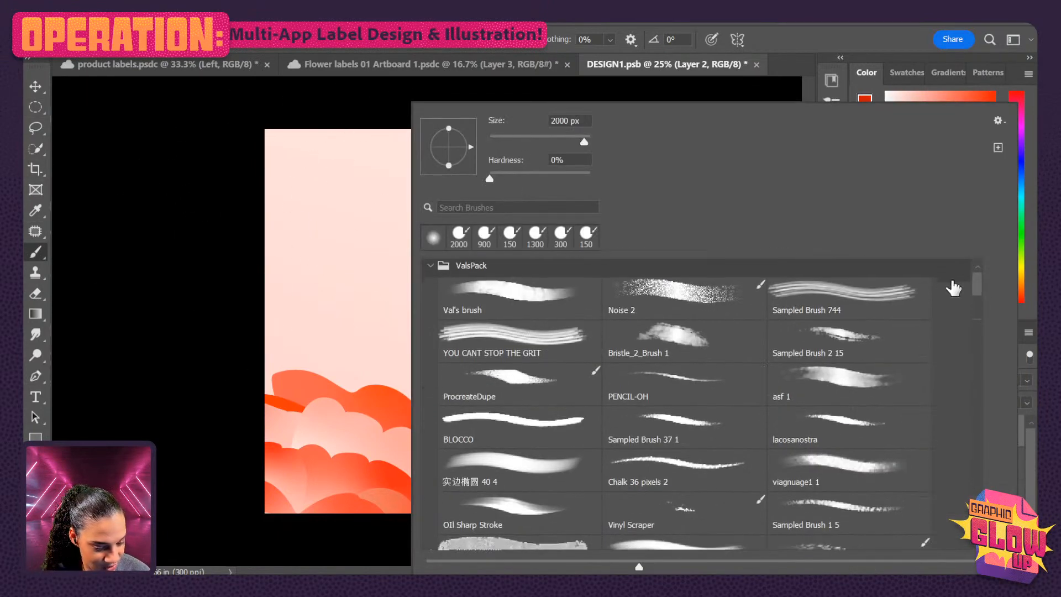
left_click(552, 429)
left_click(159, 262)
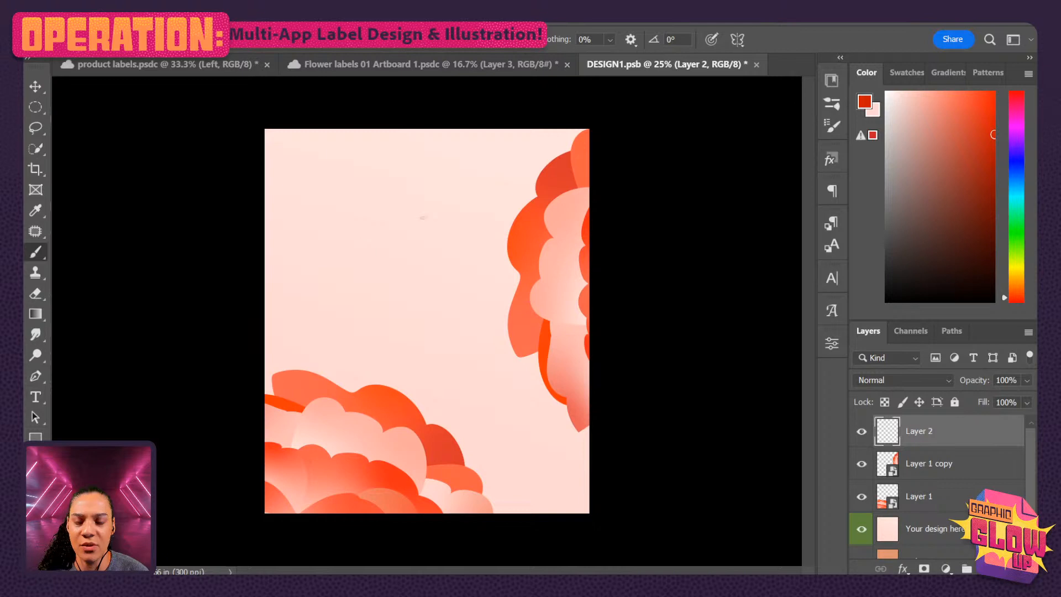
mouse_move(423, 218)
left_mouse_down()
mouse_move(475, 243)
mouse_move(428, 263)
mouse_move(415, 240)
left_mouse_up()
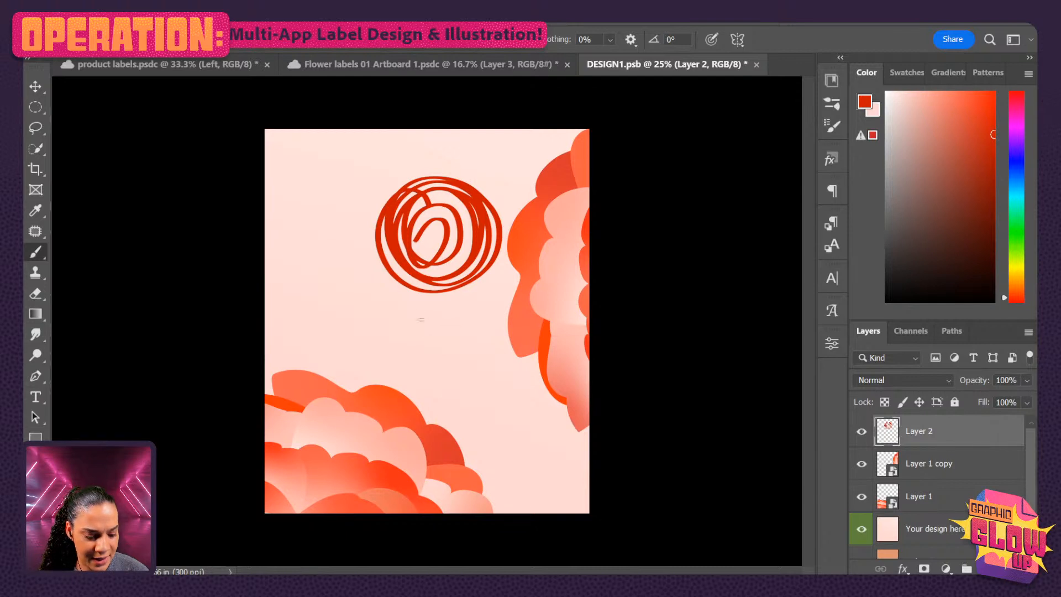
mouse_move(398, 319)
left_mouse_down()
mouse_move(490, 313)
mouse_move(390, 323)
mouse_move(406, 333)
left_mouse_up()
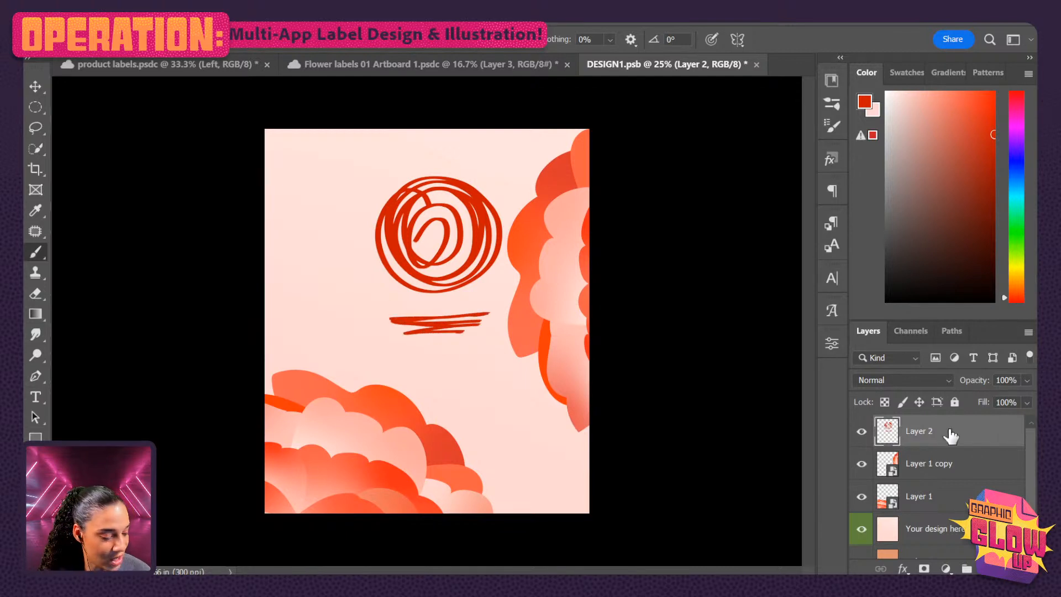
- Hide the sketch layer and the lower-left flower layer, and select the right-edge flower layer
left_click(862, 432)
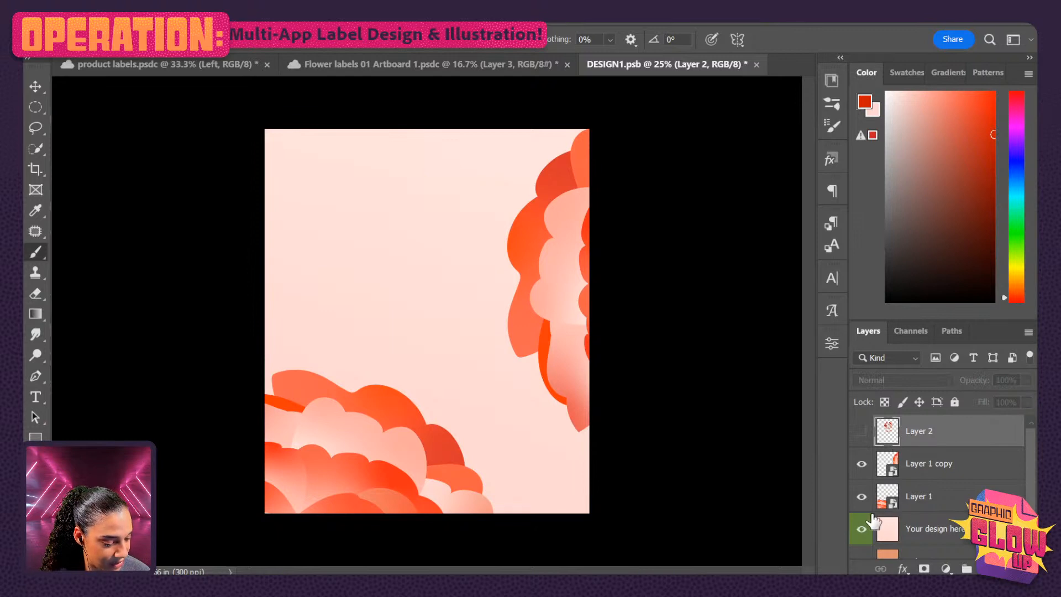
left_click(862, 497)
left_click(952, 466)
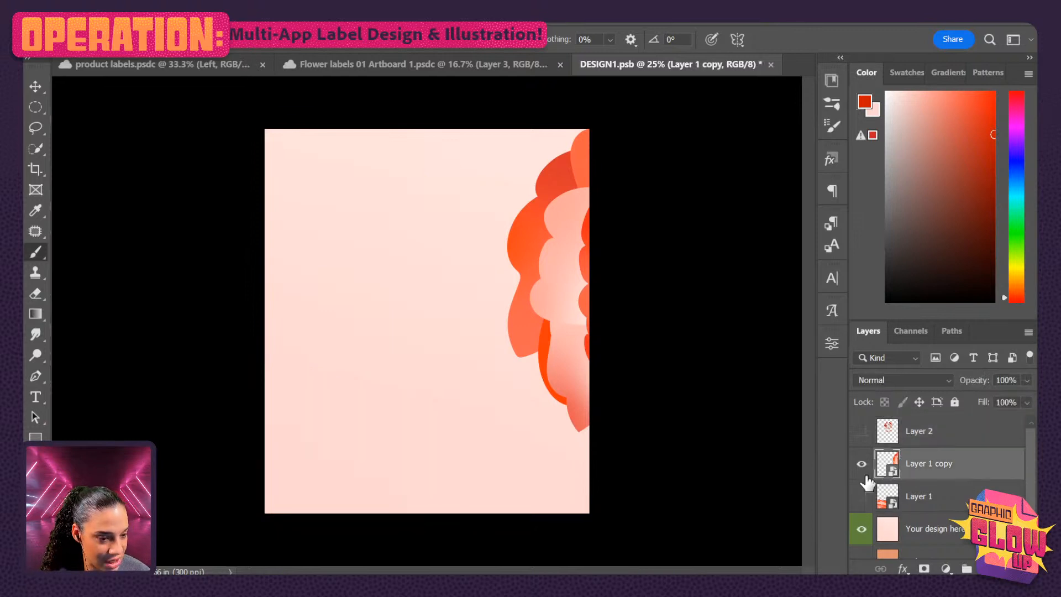
- Shrink the flower copy, rotate it upright with its stem down and place it near the label's centre
key("ctrl+t")
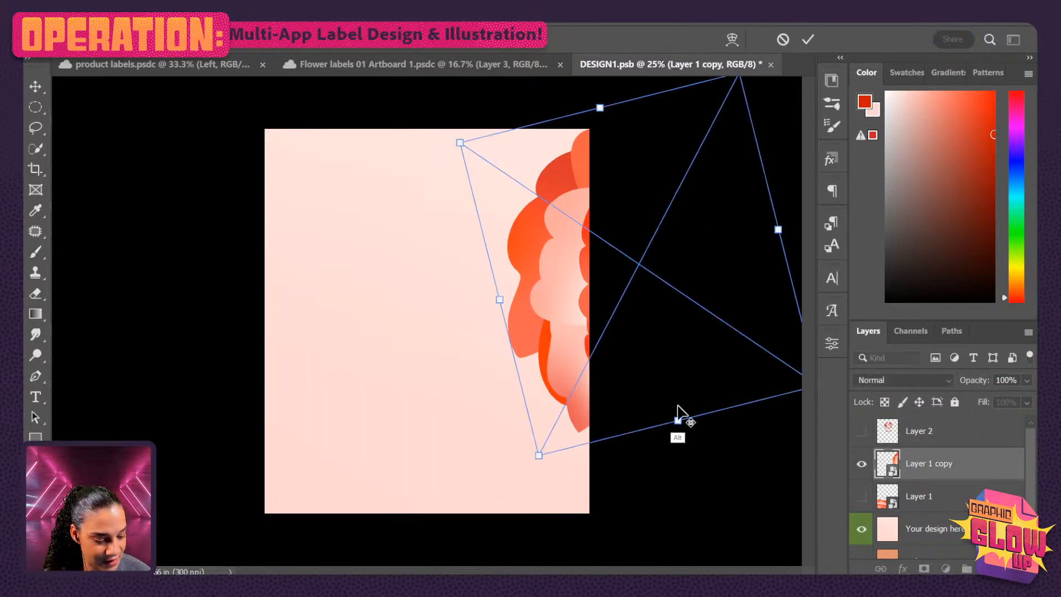
left_click_drag(540, 453, 652, 234)
left_click_drag(706, 182, 465, 317)
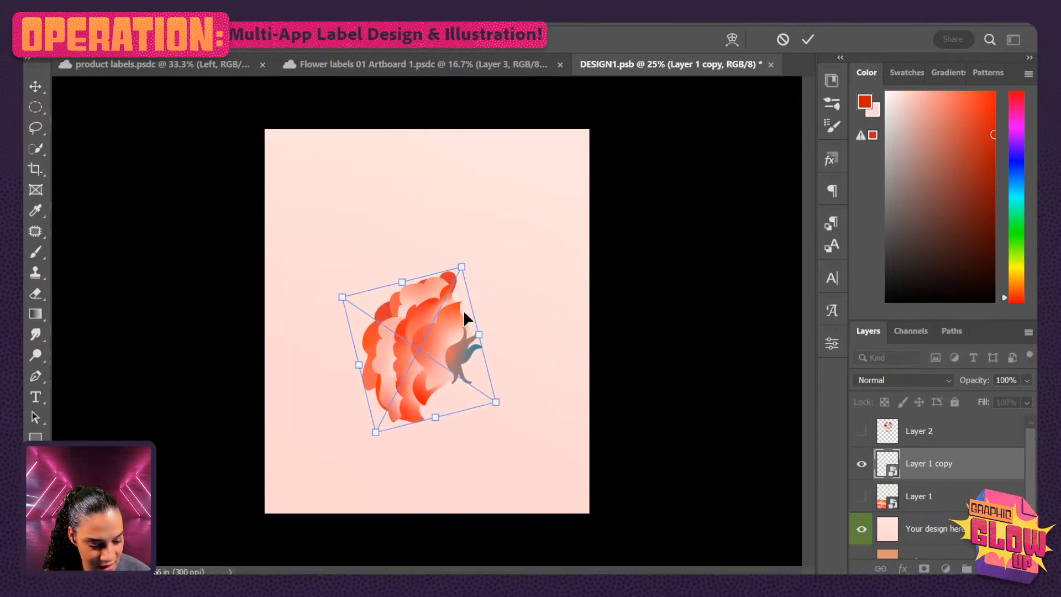
left_click_drag(497, 270, 482, 348)
left_click_drag(473, 346, 483, 350)
mouse_move(439, 353)
left_mouse_down()
mouse_move(460, 331)
mouse_move(446, 334)
left_mouse_up()
left_click_drag(508, 343, 435, 337)
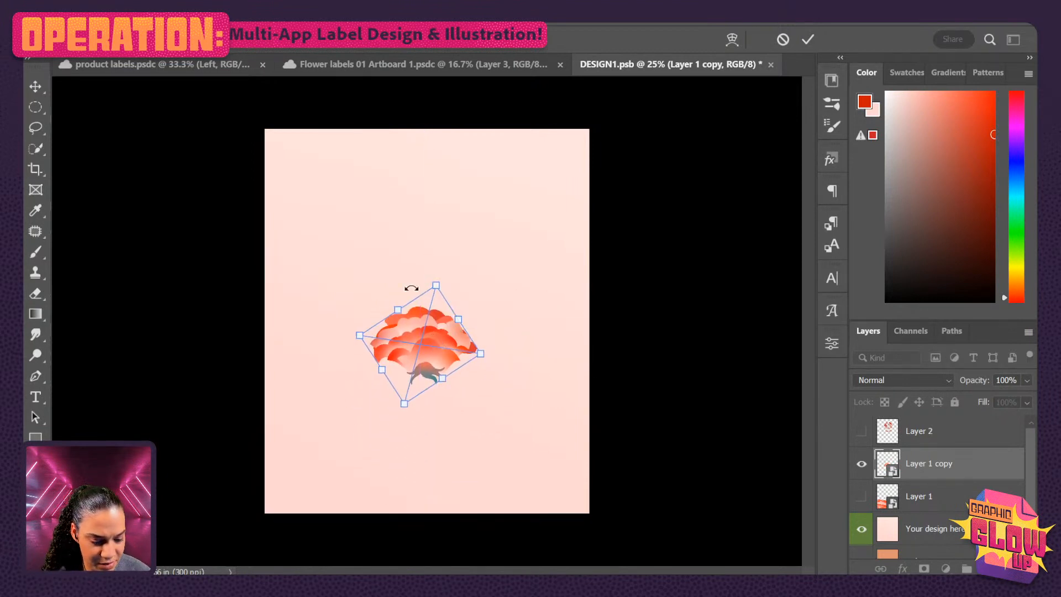
key("Return")
- Sketch a red zigzag title placeholder on a new layer above the flower, with short lines directly above and below the flower
key("b")
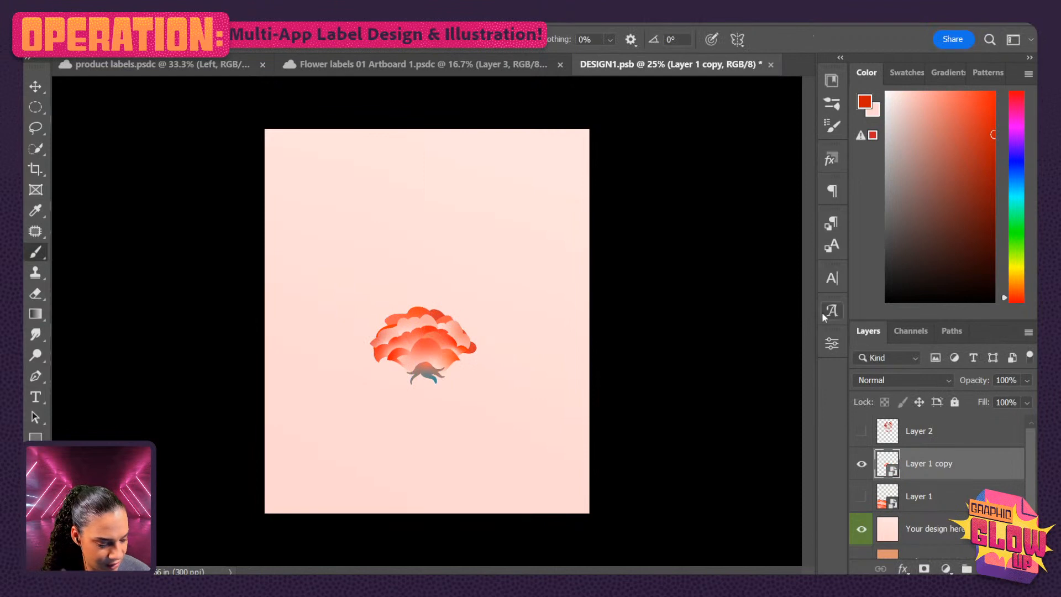
key("ctrl+shift+alt+n")
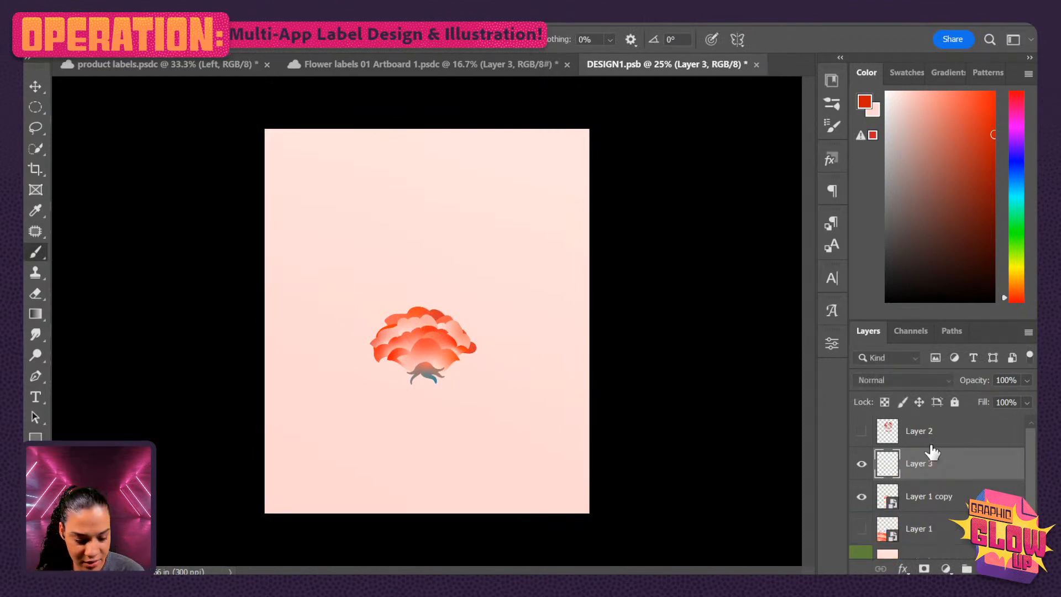
left_click_drag(316, 237, 332, 228)
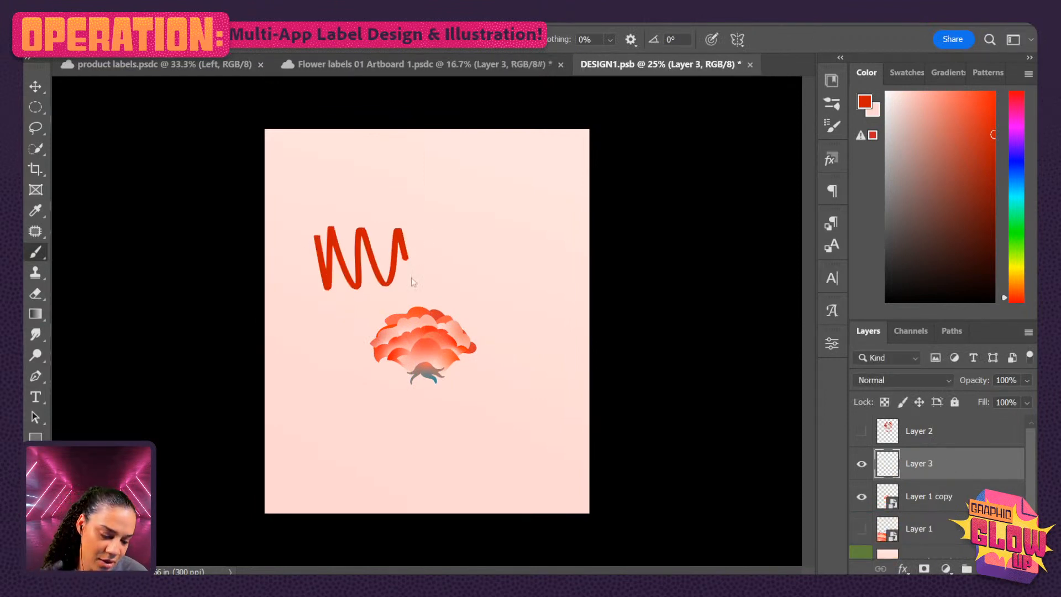
left_click_drag(411, 282, 492, 283)
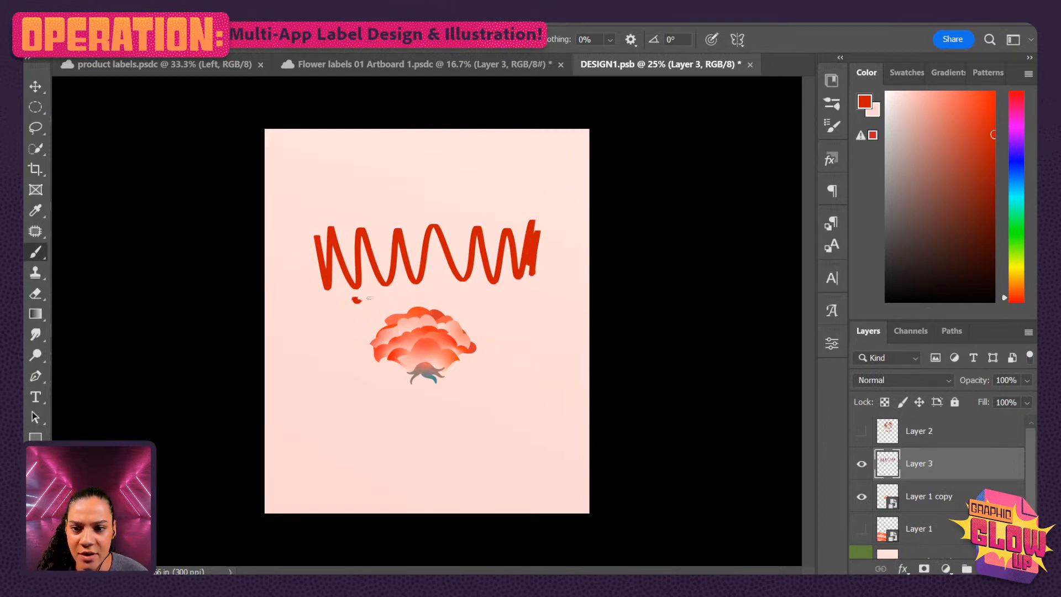
left_click_drag(370, 298, 462, 291)
key("ctrl+z")
left_click_drag(374, 299, 470, 298)
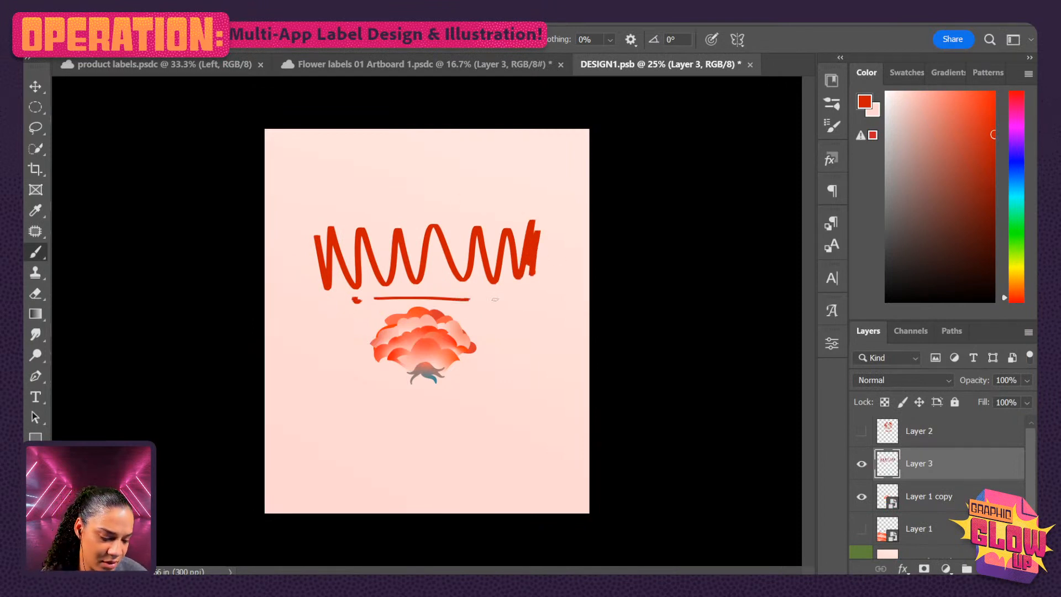
left_click_drag(380, 412, 475, 419)
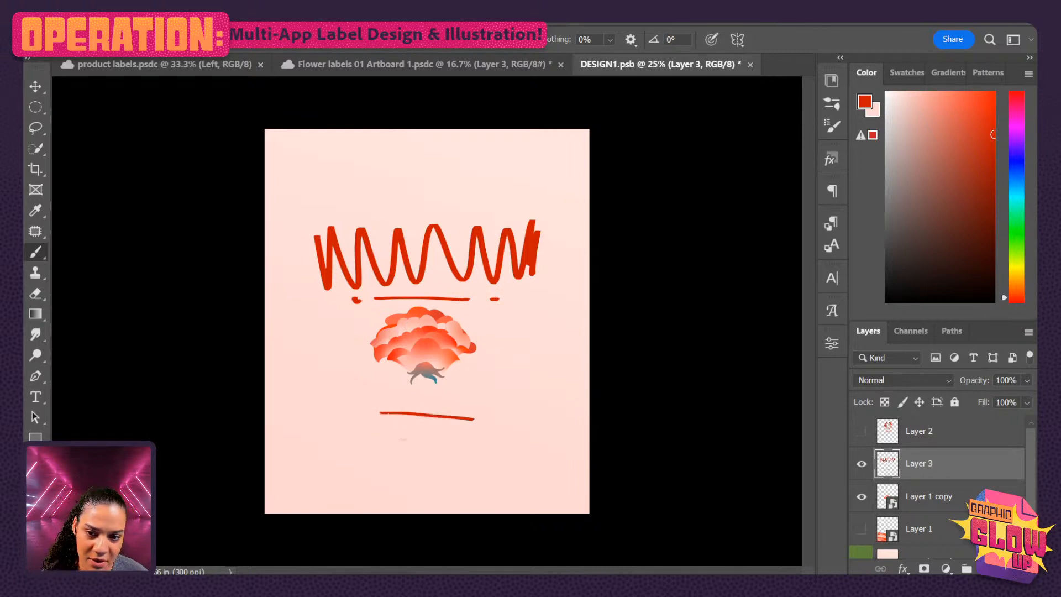
- Undo the zigzag title sketch, its placeholder lines and the layer they were drawn on
key("ctrl+z")
key("ctrl+z")
key("ctrl+z")
key("ctrl+z")
key("ctrl+z")
key("ctrl+z")
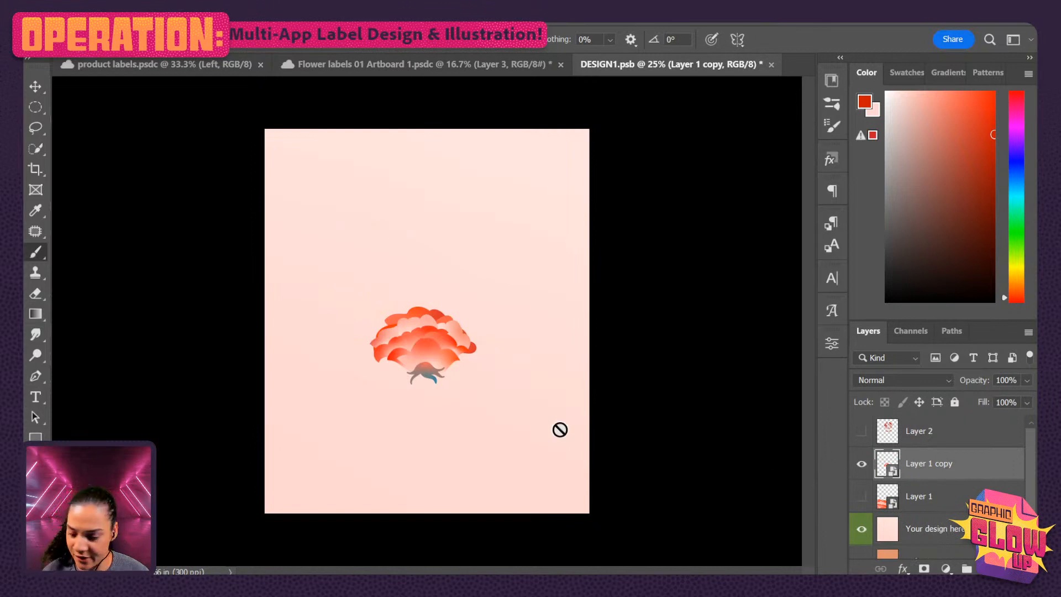
- Enlarge the flower to nearly the label's full width and turn it upside down over the label's top edge
key("ctrl+t")
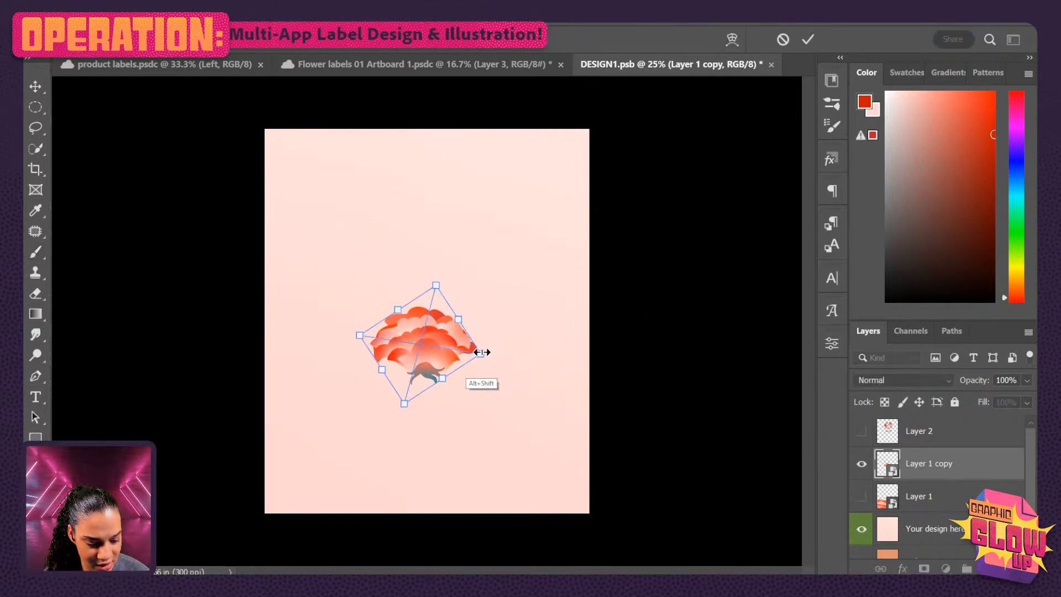
left_click_drag(489, 346, 619, 308)
left_click_drag(533, 339, 541, 443)
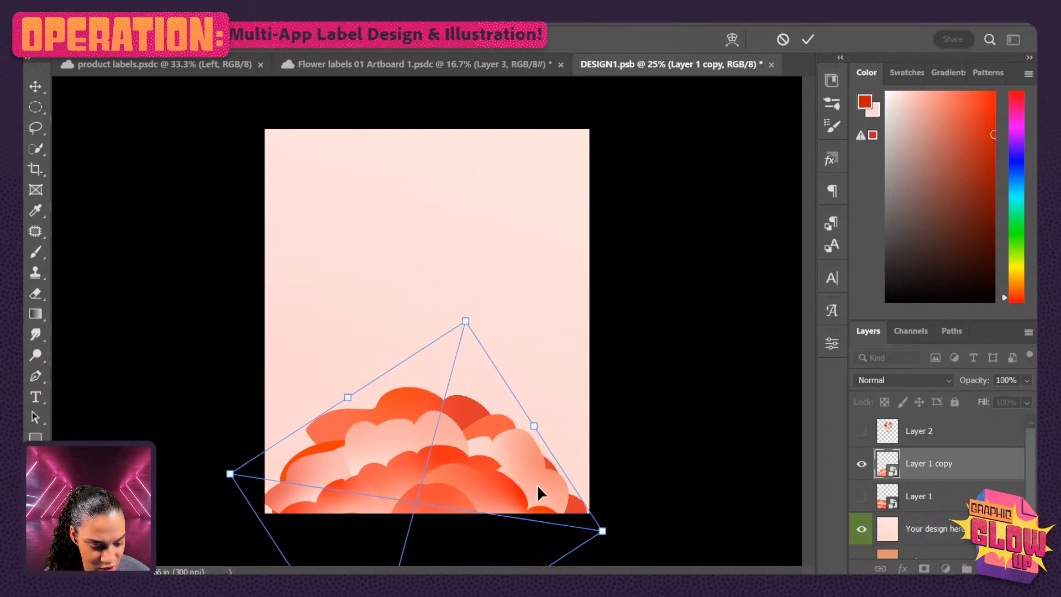
left_click_drag(663, 384, 451, 134)
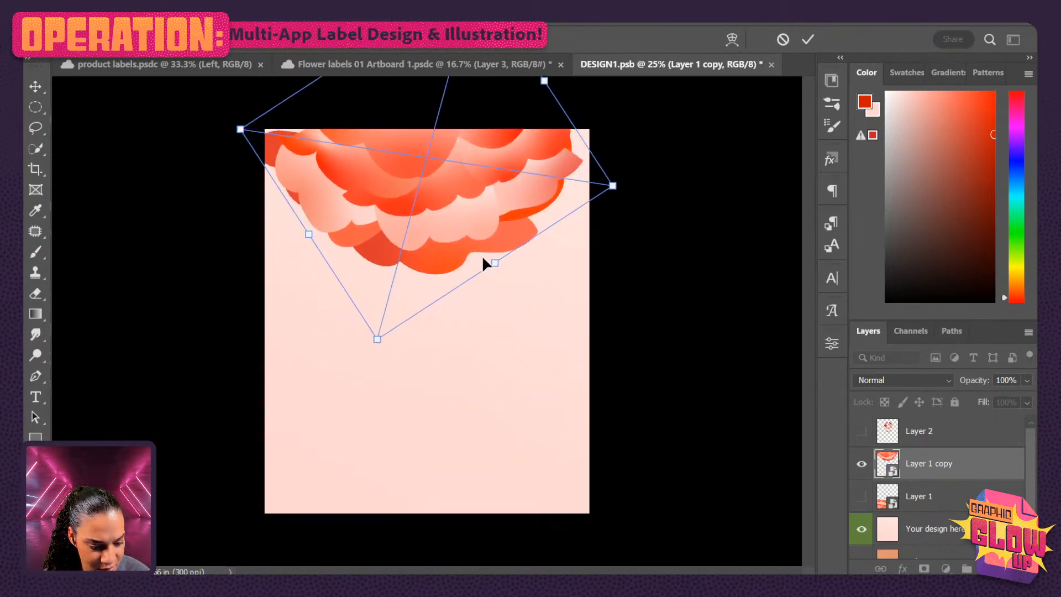
- Enlarge the upside-down flower slightly, rotate it a little counterclockwise and shift it up so it bleeds off the label's top
mouse_move(469, 230)
left_mouse_down()
mouse_move(483, 227)
mouse_move(470, 228)
left_mouse_up()
left_click_drag(625, 182, 649, 188)
mouse_move(512, 220)
left_mouse_down()
mouse_move(502, 208)
mouse_move(513, 203)
left_mouse_up()
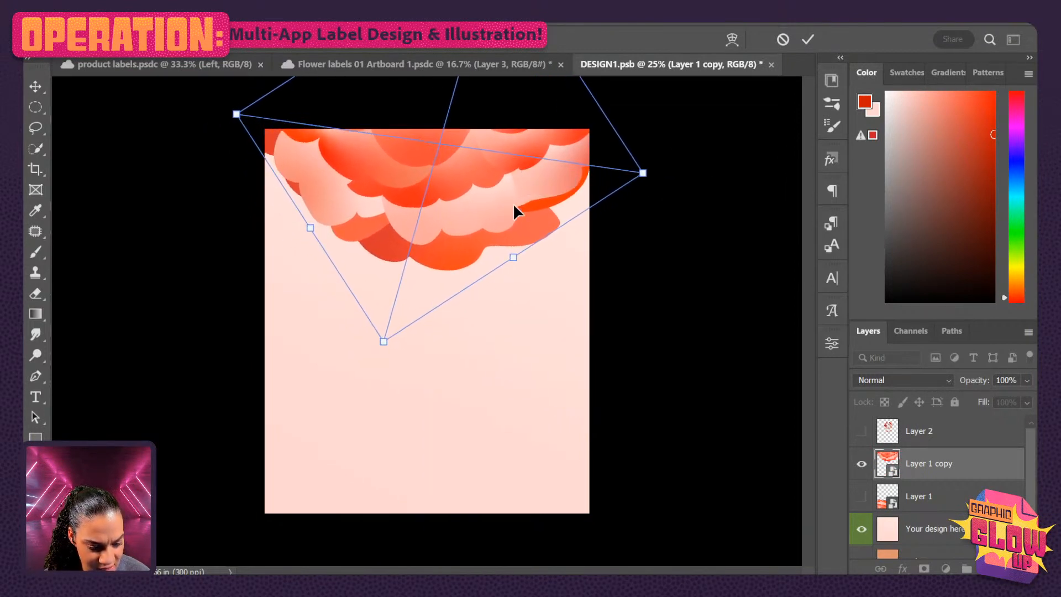
left_click_drag(644, 276, 640, 247)
left_click_drag(487, 219, 485, 204)
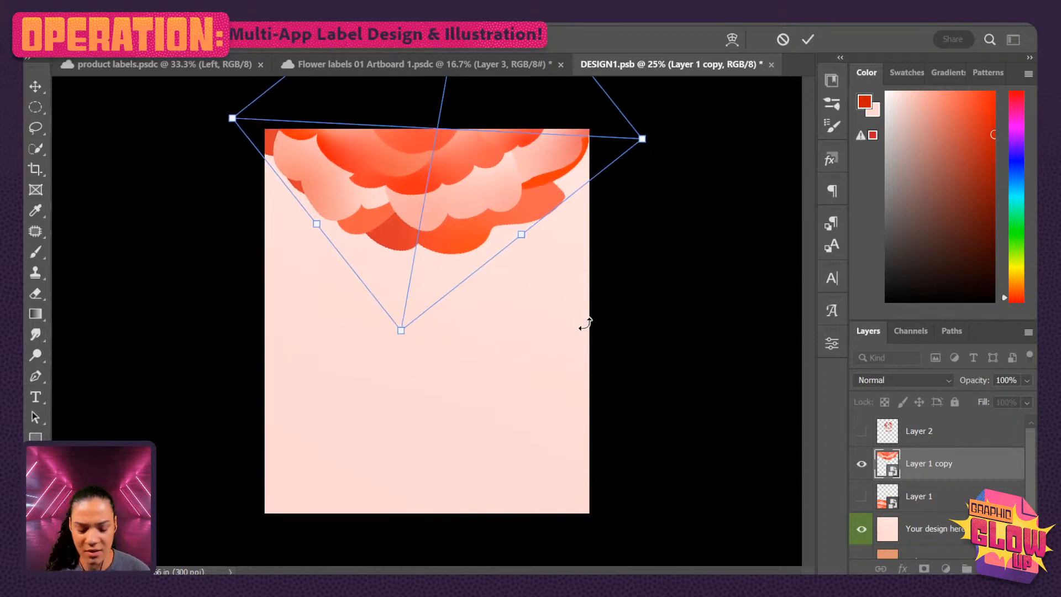
key("Return")
- Add a centred red Lorem Ipsum placeholder text line in the empty area below the flower
key("b")
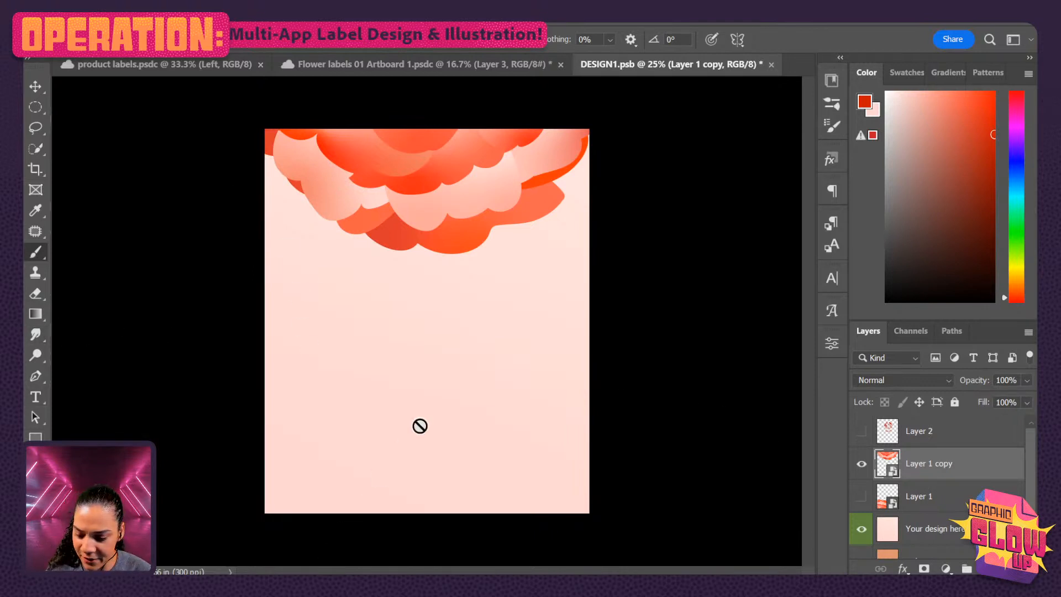
key("t")
left_click(435, 347)
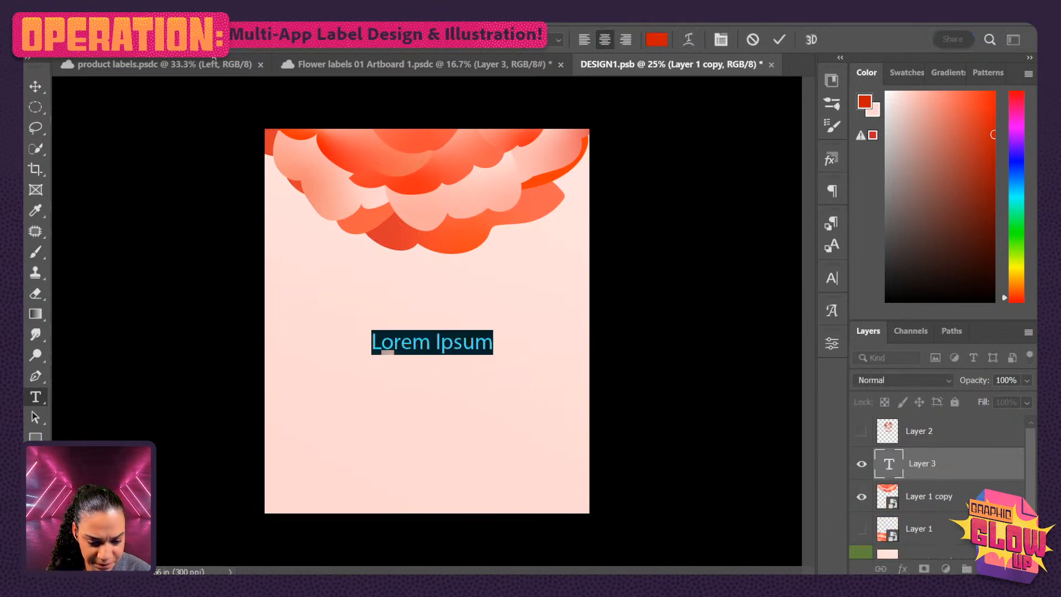
left_click(964, 474)
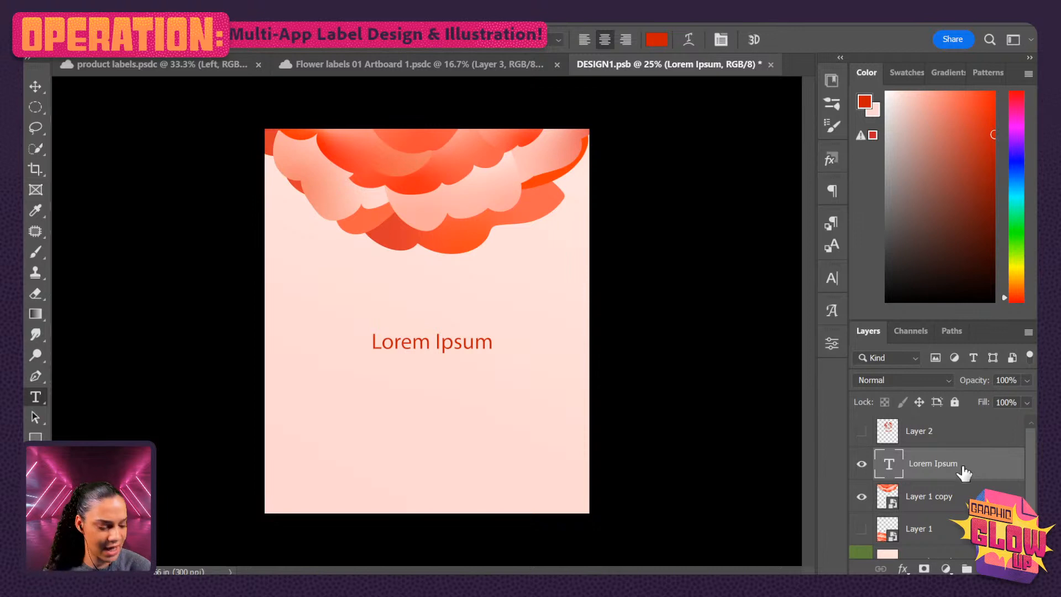
- Pick a very pale pink foreground colour and redraw the "Your design here" layer's gradient from near the label's top-right corner to its bottom edge
scroll(965, 540, "down", 3)
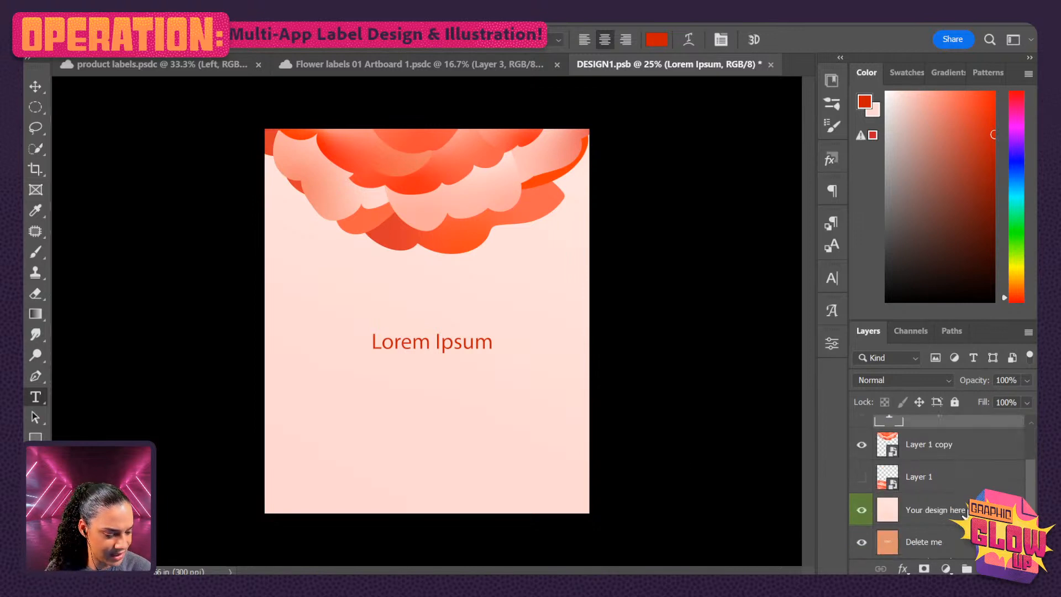
left_click(940, 510)
left_click(35, 313)
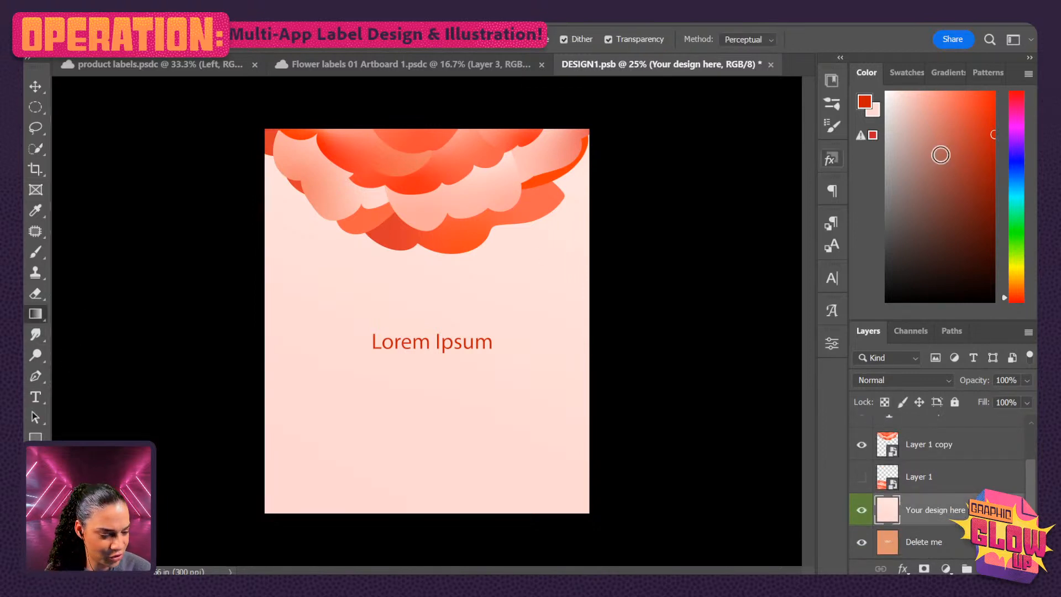
left_click_drag(909, 121, 892, 88)
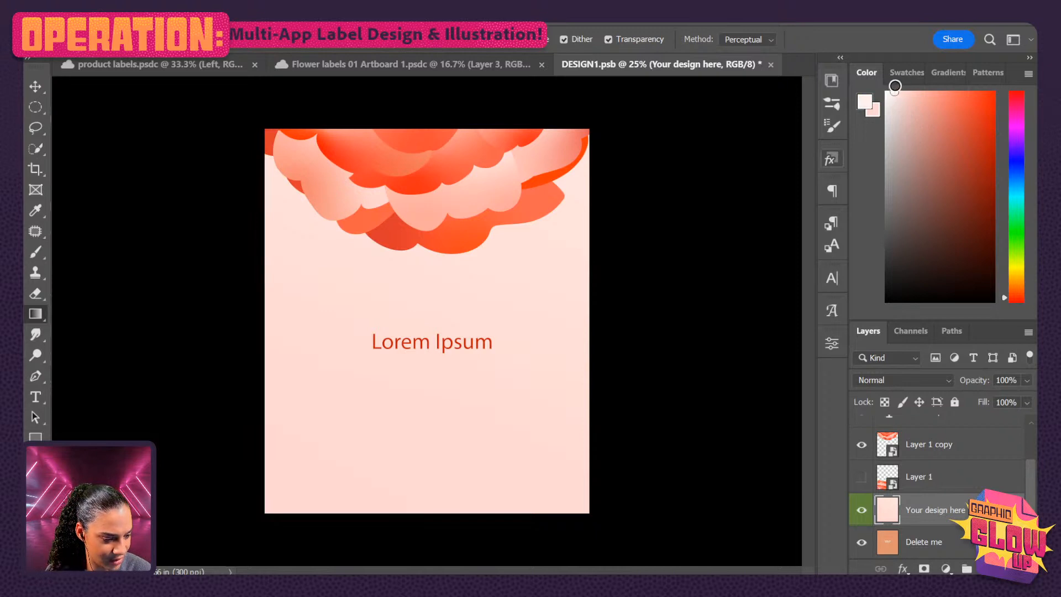
left_click_drag(554, 132, 381, 514)
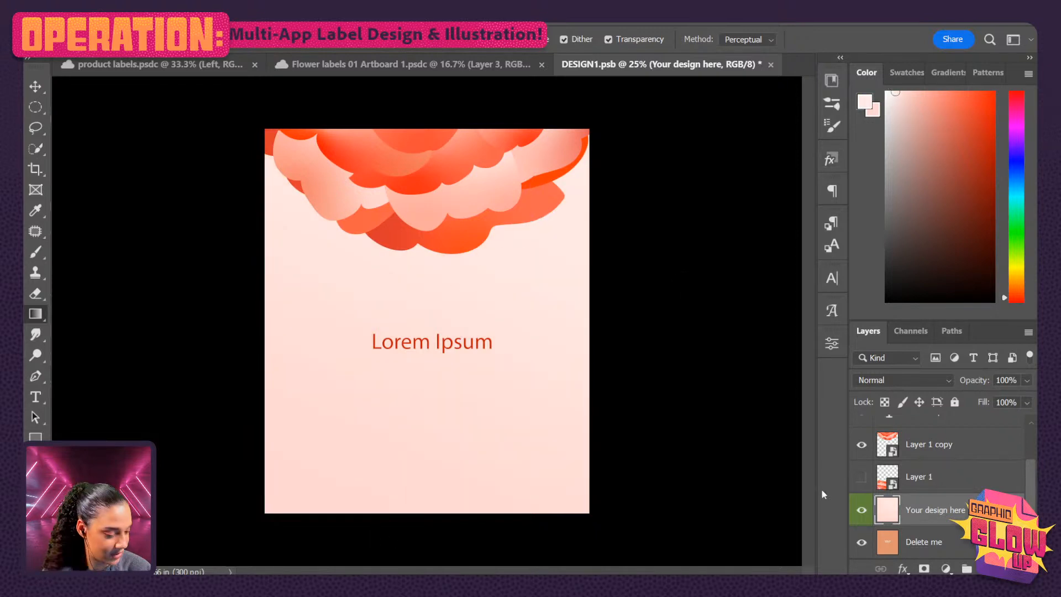
- Replace the Lorem Ipsum placeholder below the flower with the word SPRITZER in capitals
scroll(940, 481, "up", 2)
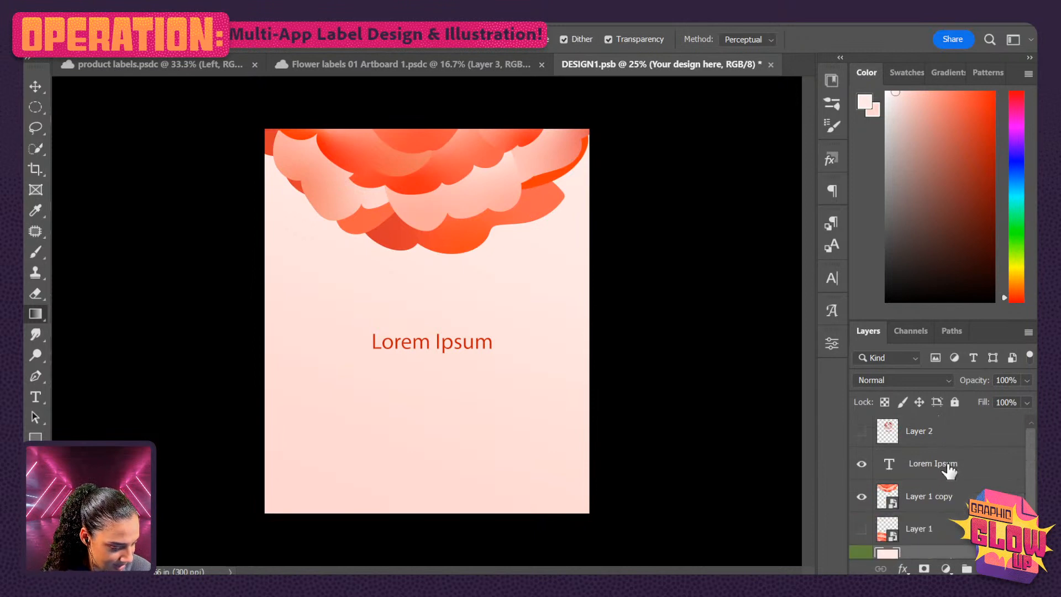
left_click(946, 437)
left_click(915, 462)
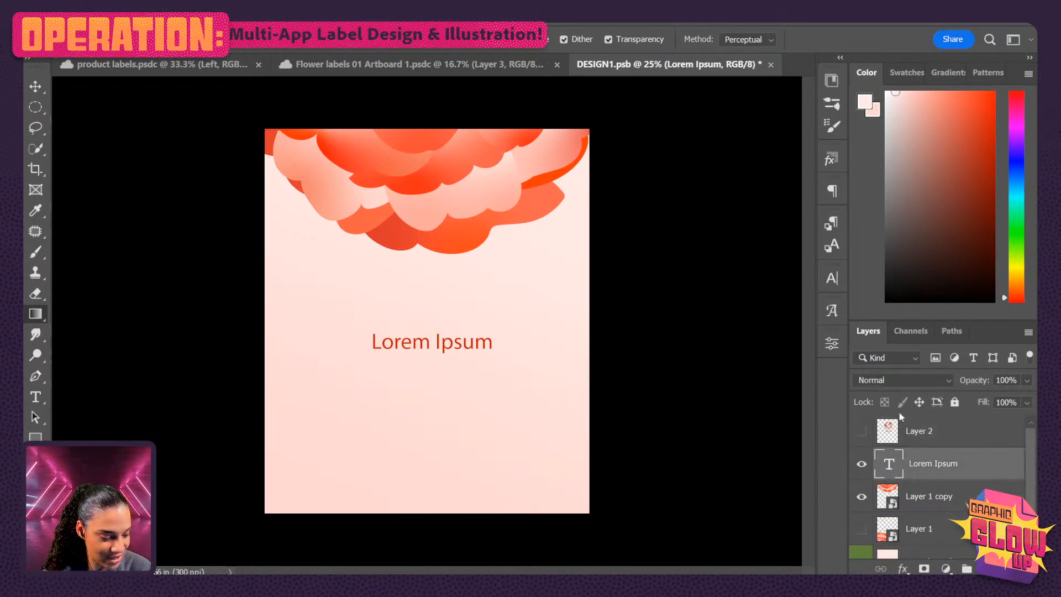
key("t")
double_click(451, 341)
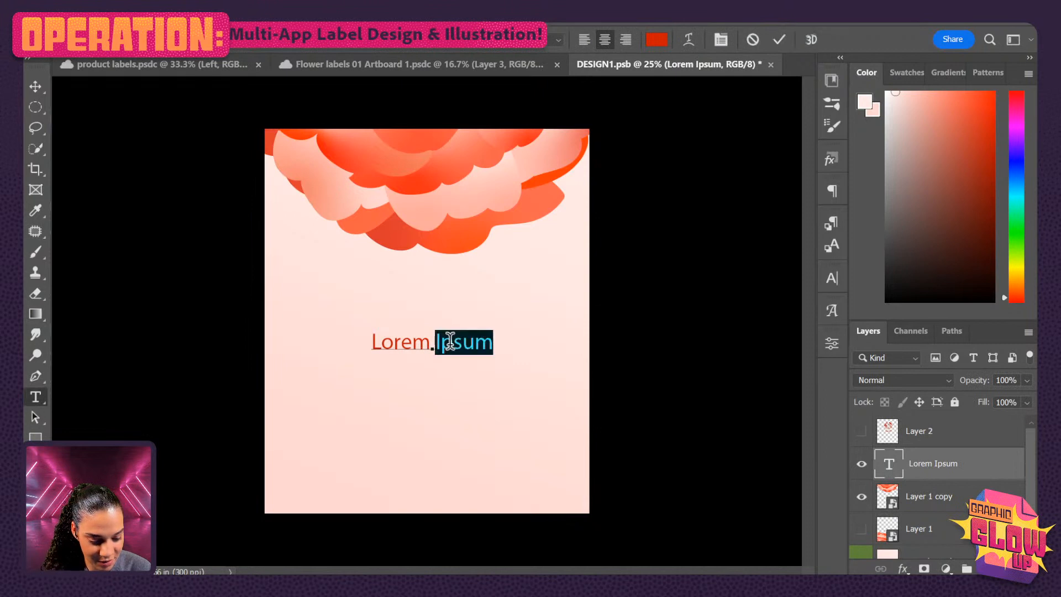
left_click(450, 341)
type("spri")
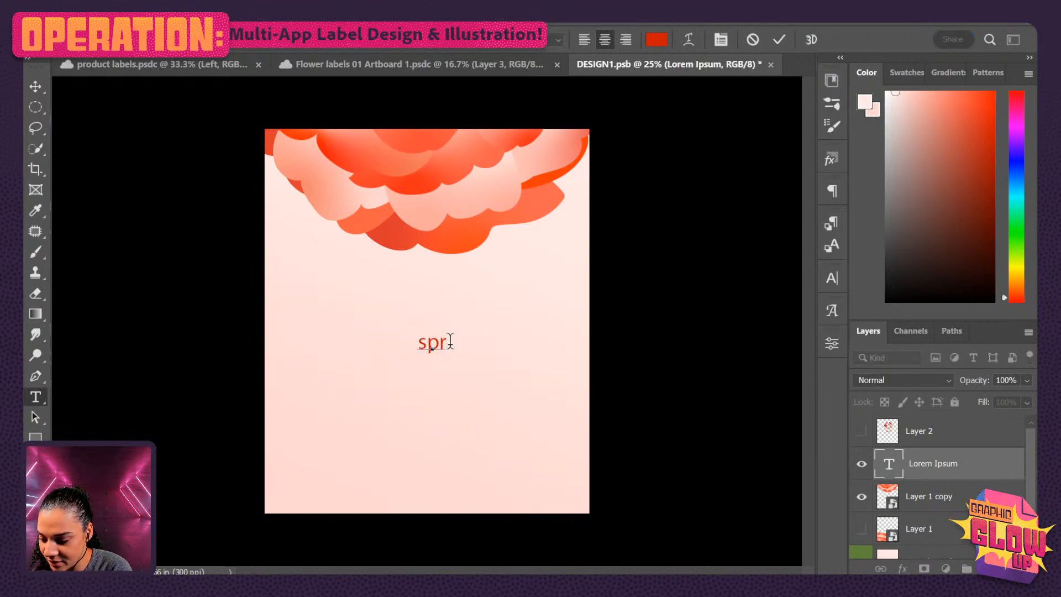
type("tzet")
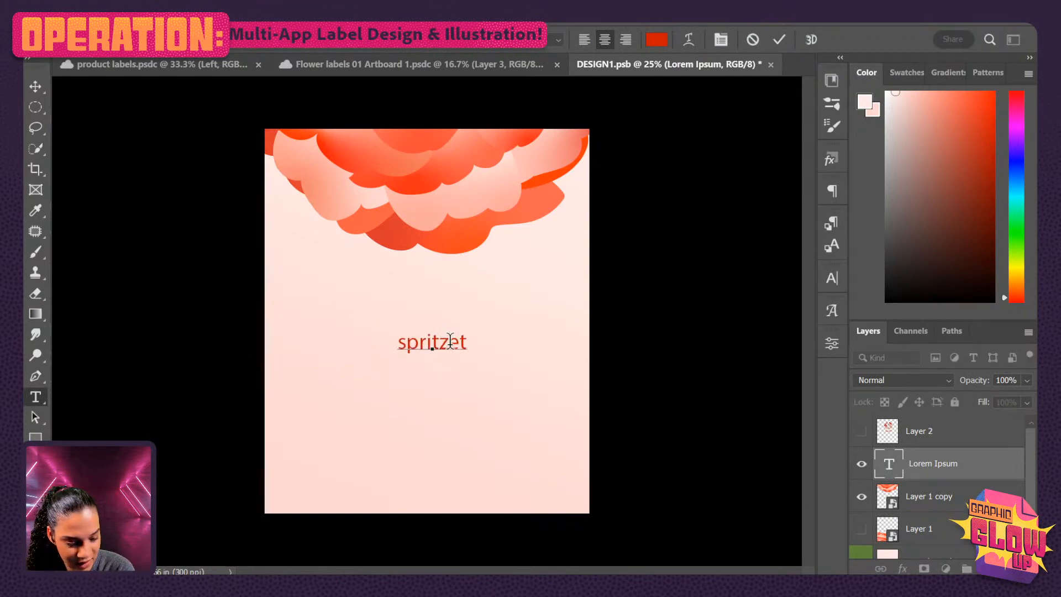
key("BackSpace")
type("r")
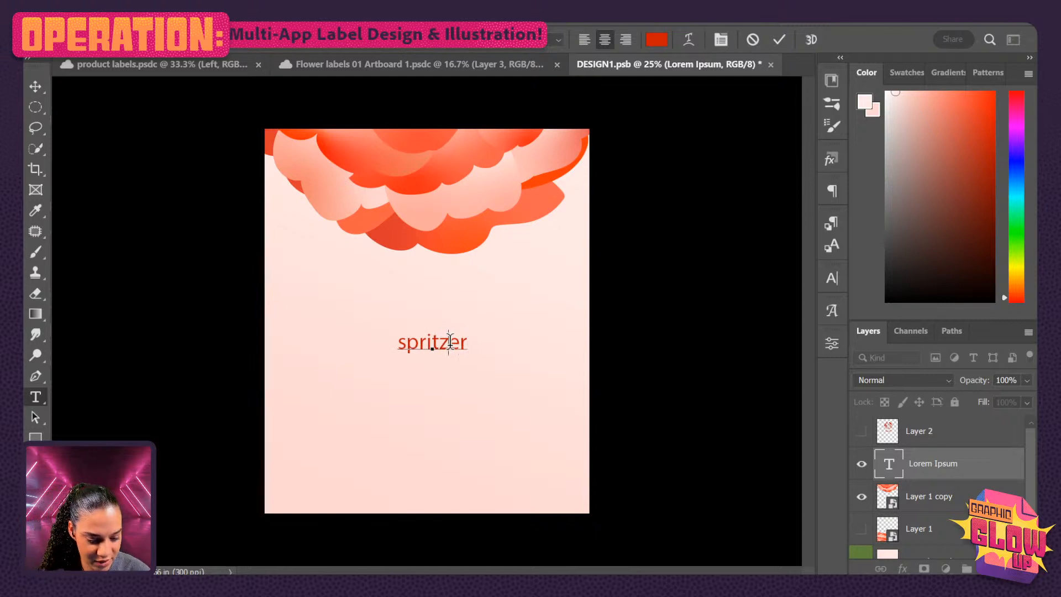
double_click(450, 341)
type("SP")
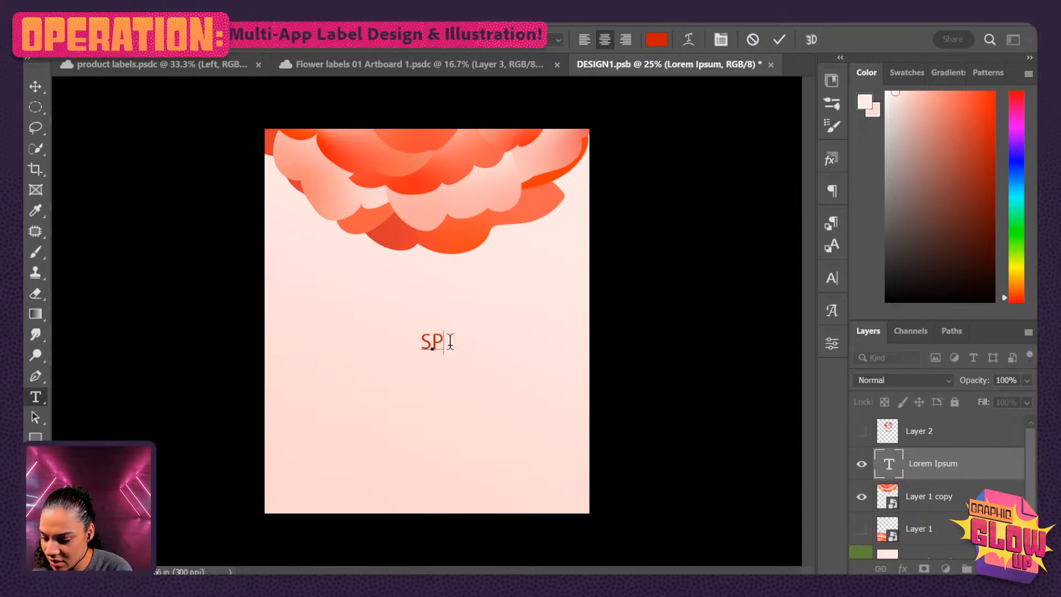
type("RITZER")
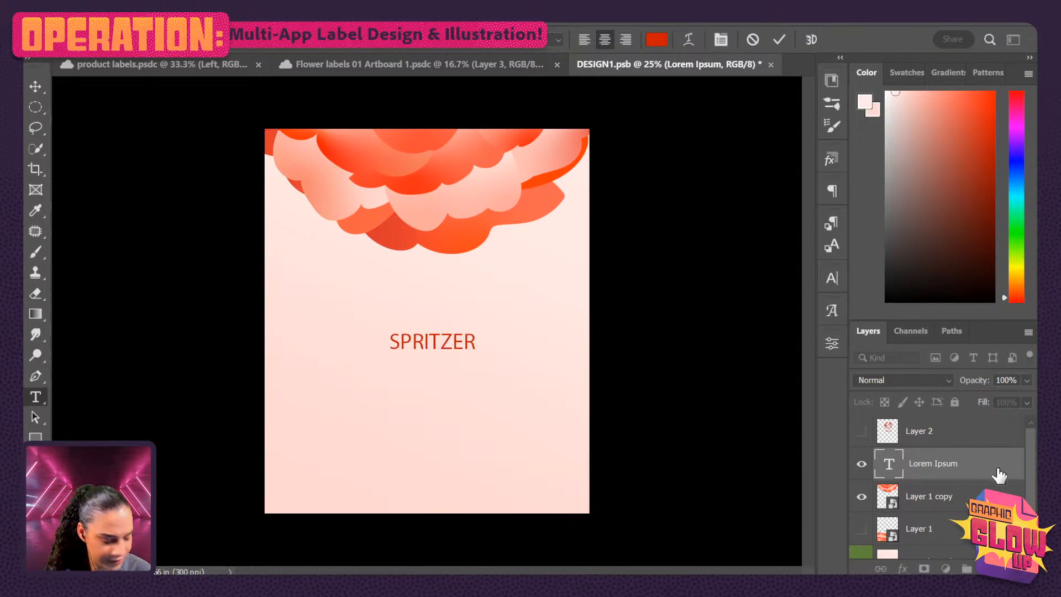
key("ctrl+Return")
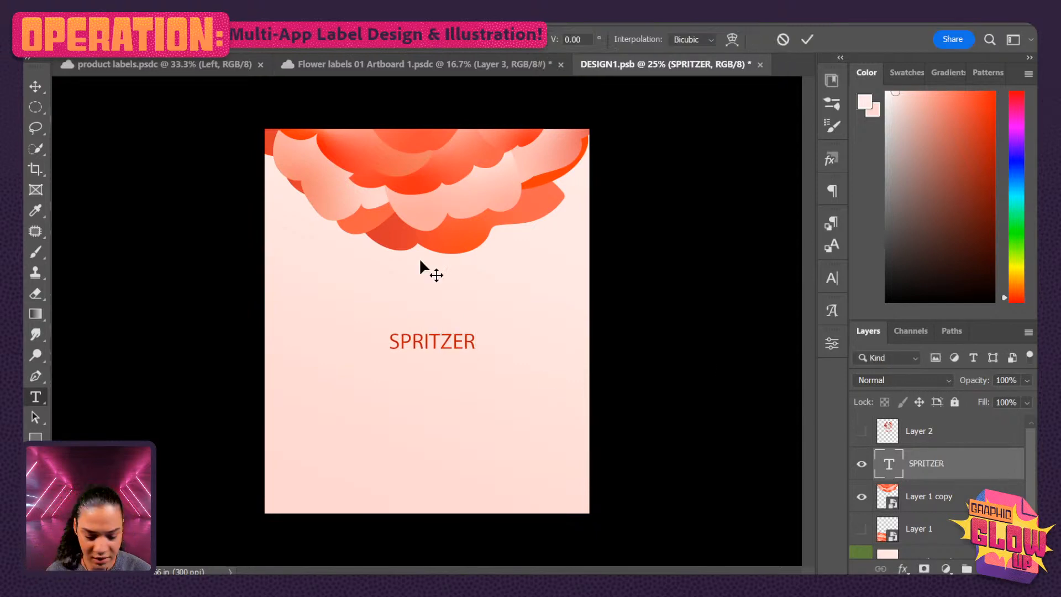
- Scale the SPRITZER text down to about two thirds of its size around its centre
key("ctrl+t")
left_click_drag(475, 330, 460, 334)
key("Return")
- Change the colour of the whole SPRITZER text to white
key("ctrl+plus")
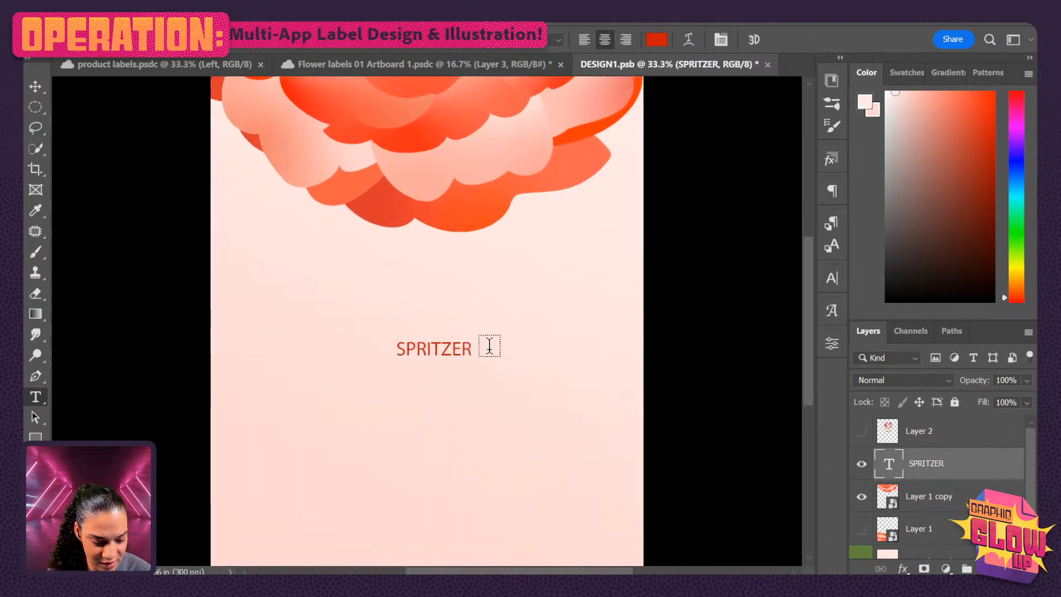
left_click(448, 346)
key("ctrl+a")
left_click(657, 39)
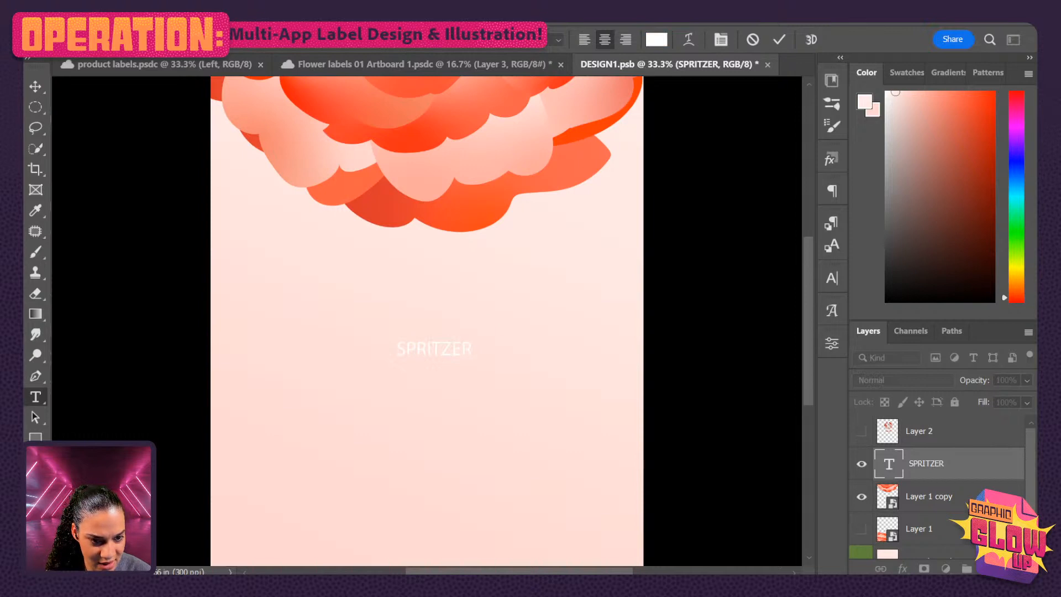
key("Return")
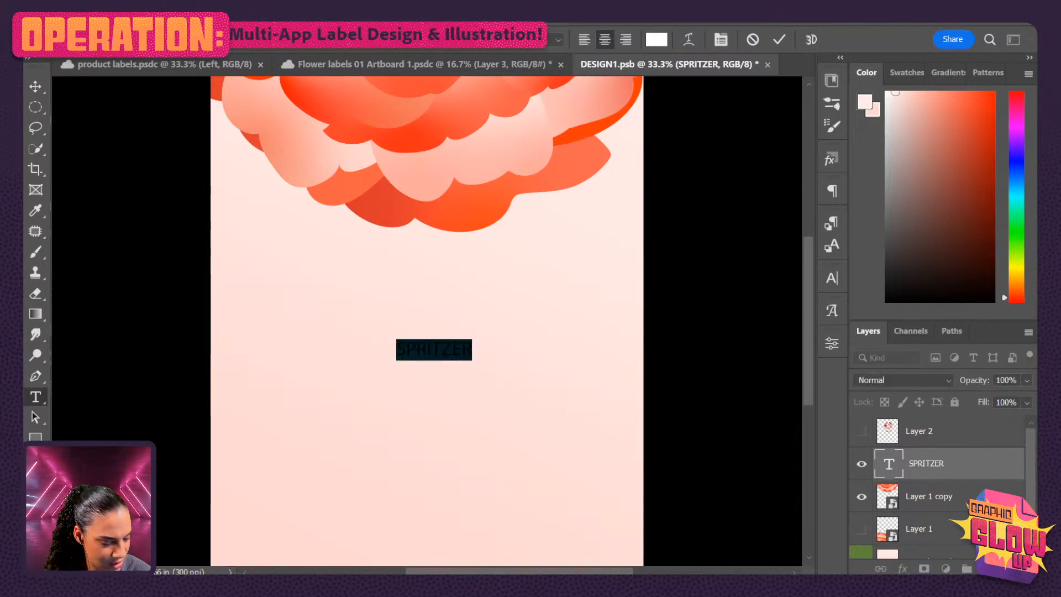
left_click(959, 550)
- Redraw the "Your design here" gradient diagonally from the label's lower-left corner to just below the flower, with the deeper pink at the lower left
left_click(951, 530)
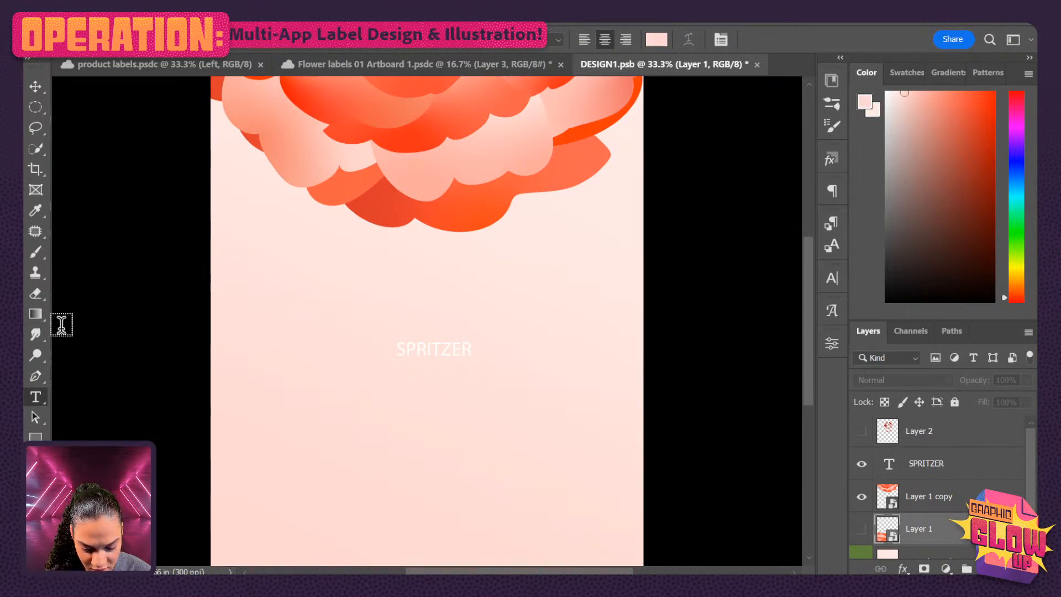
left_click(35, 313)
left_click(264, 511)
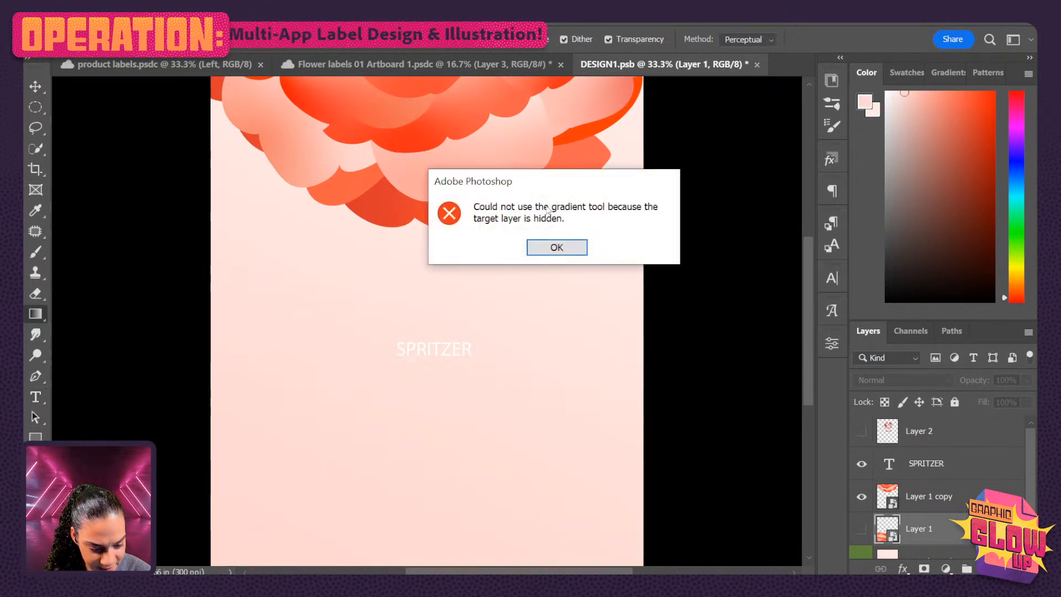
left_click(554, 247)
scroll(959, 515, "down", 2)
left_click(959, 513)
key("ctrl+minus")
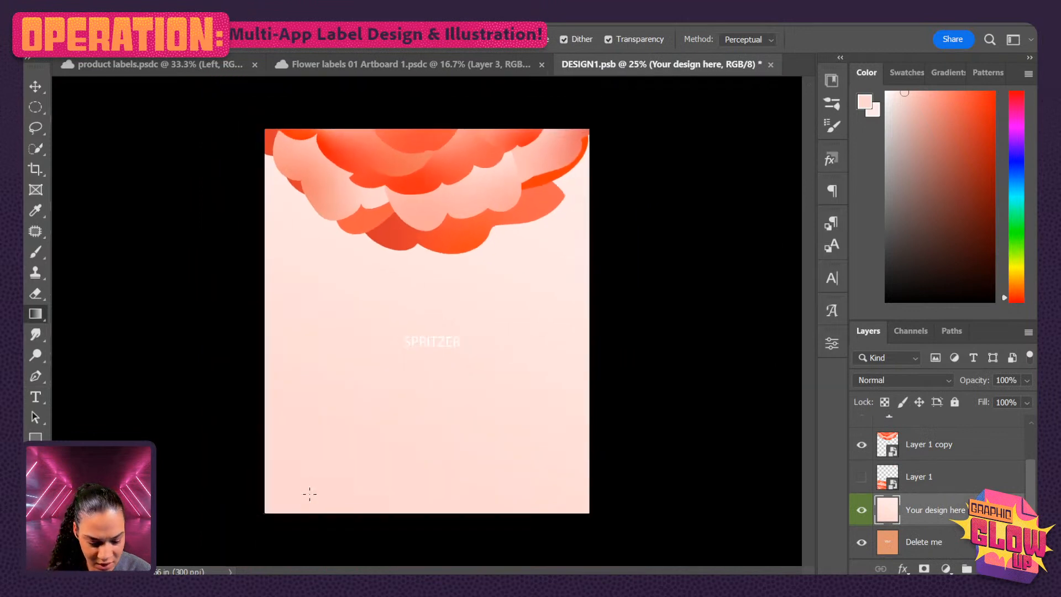
left_click_drag(290, 506, 476, 249)
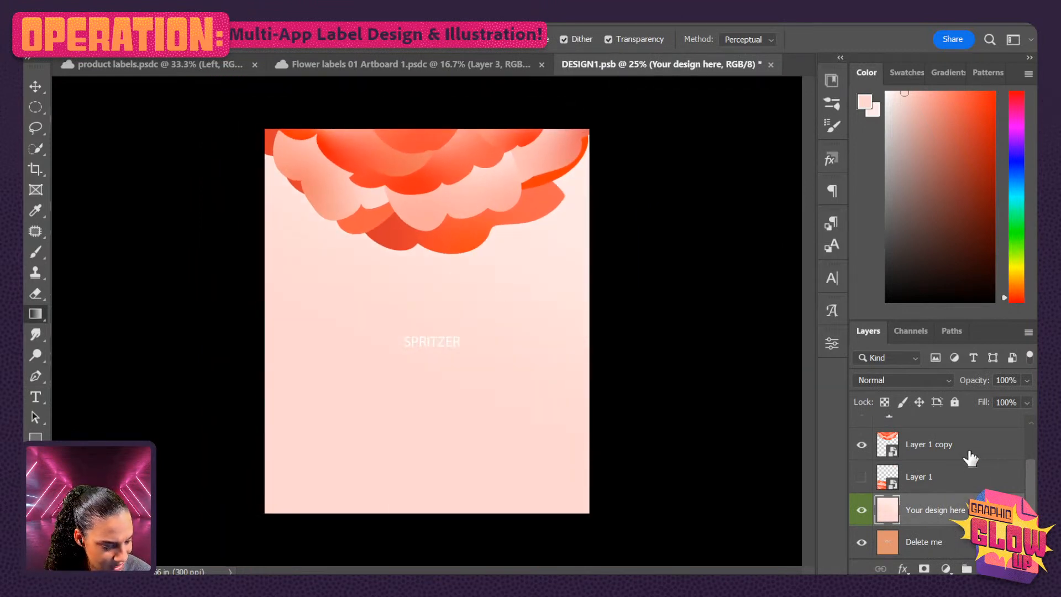
- Enlarge the SPRITZER text to about a third of the label's width and move it down to the lower part of the label
scroll(972, 455, "up", 2)
left_click(971, 467)
key("ctrl+t")
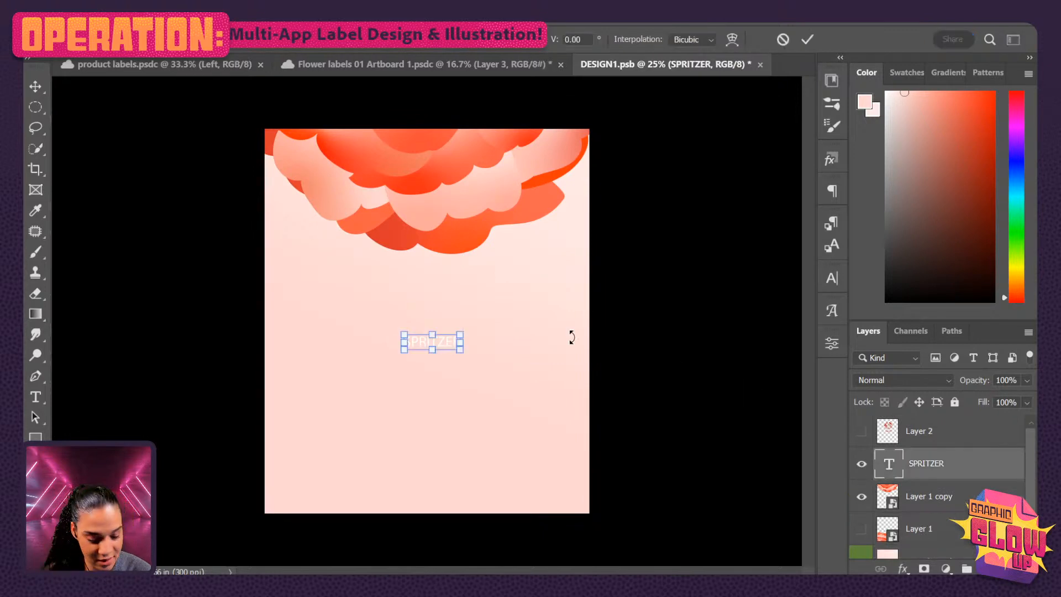
left_click_drag(463, 332, 454, 432)
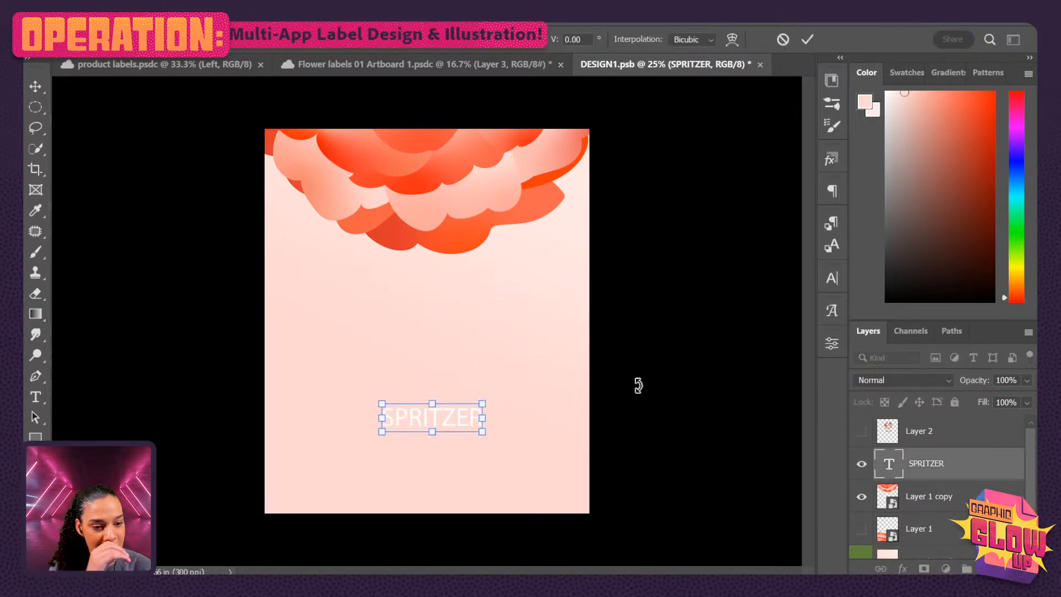
key("Return")
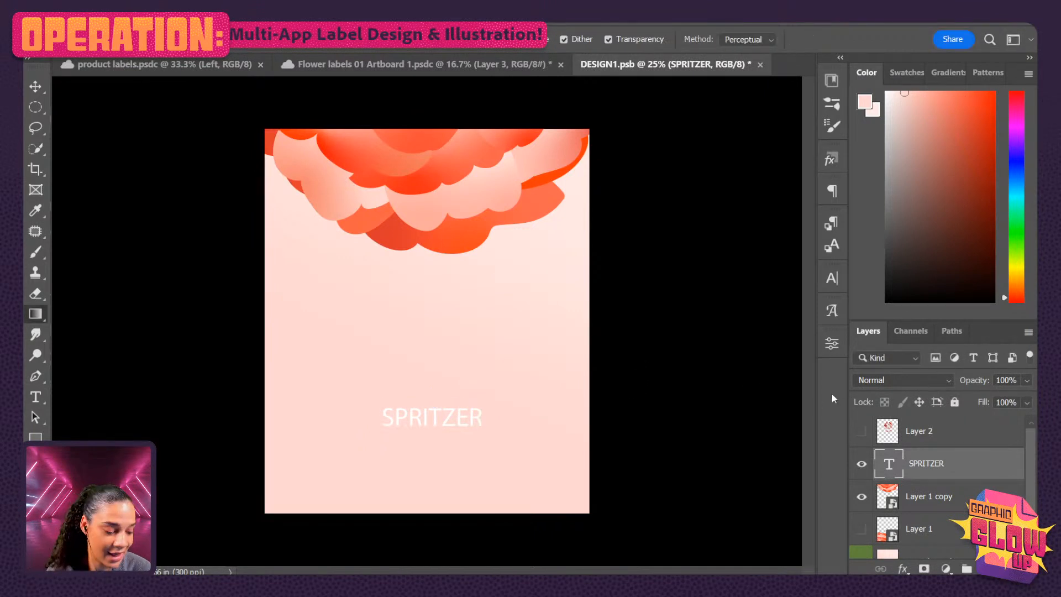
- Set the SPRITZER text's leading to 60 pt and its tracking to 200
left_click(832, 344)
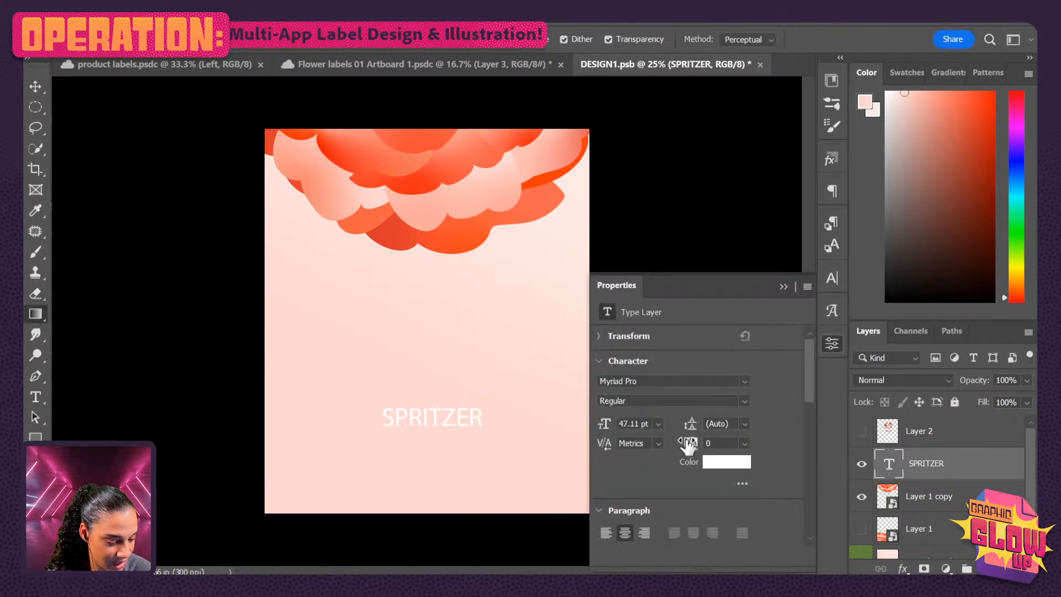
left_click(744, 425)
left_click(736, 403)
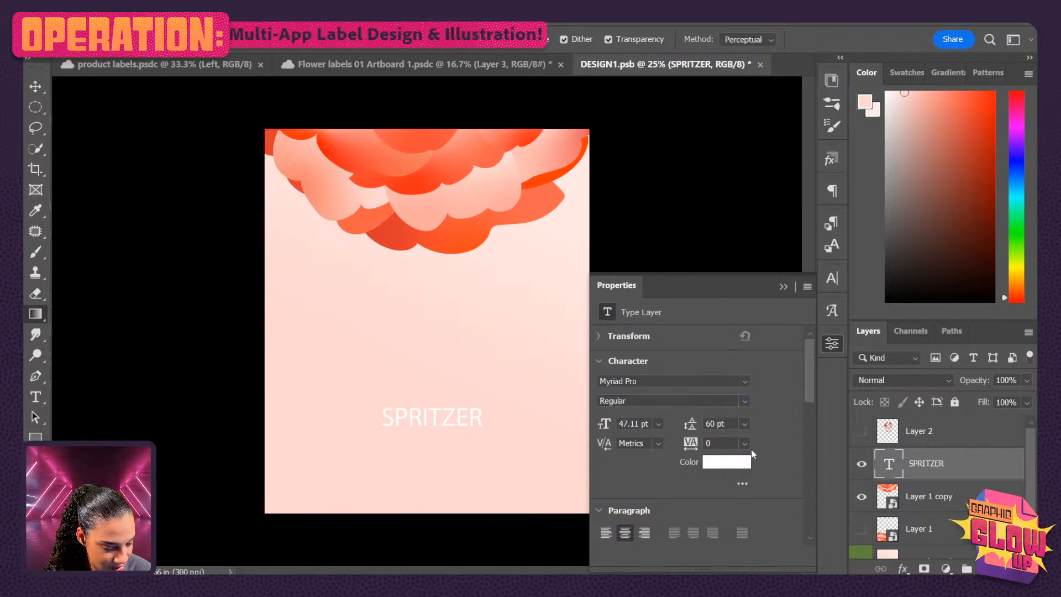
left_click(745, 444)
left_click(735, 411)
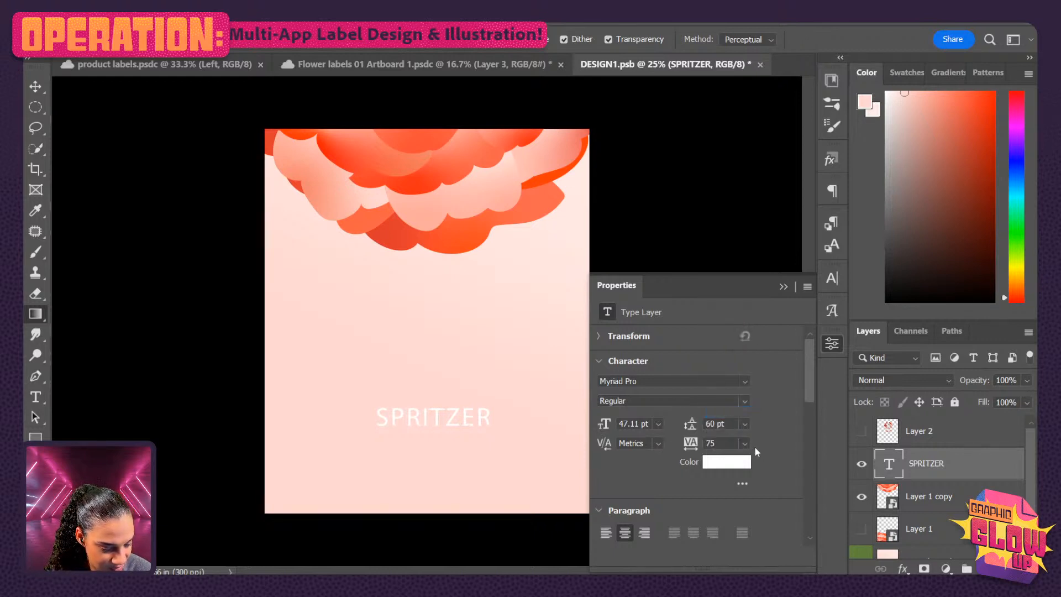
left_click(745, 444)
left_click(724, 433)
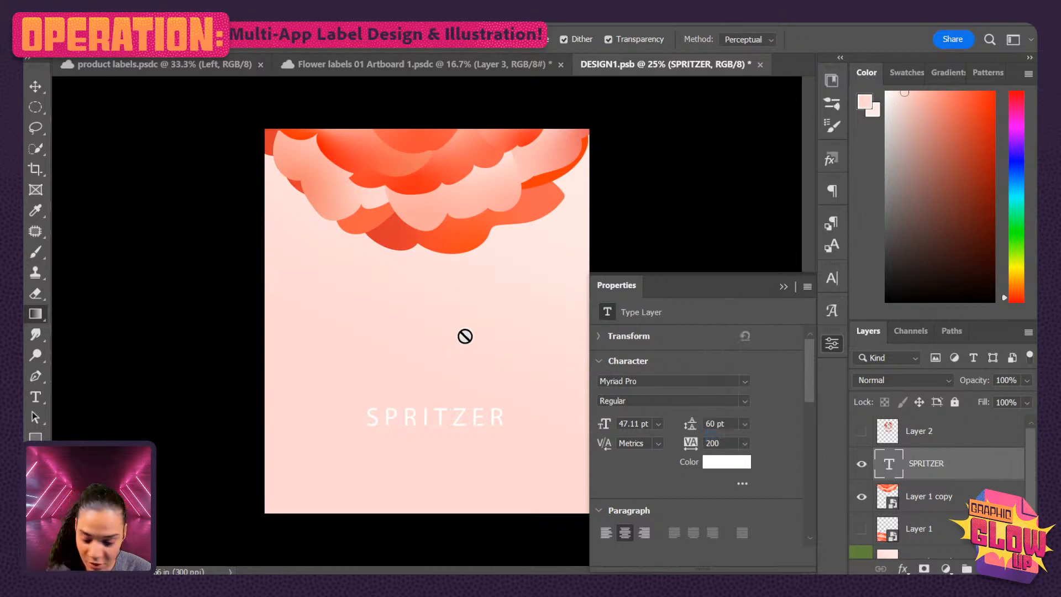
- Add a white Lorem Ipsum placeholder line between the flower and SPRITZER, with its tracking set to 0
key("t")
left_click(450, 331)
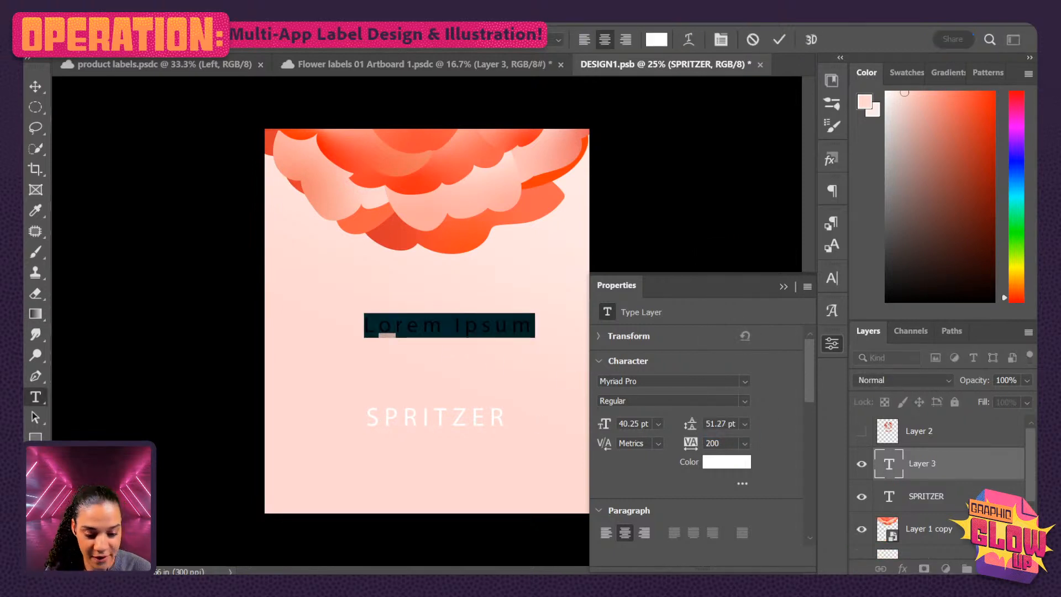
left_click(745, 443)
left_click(718, 341)
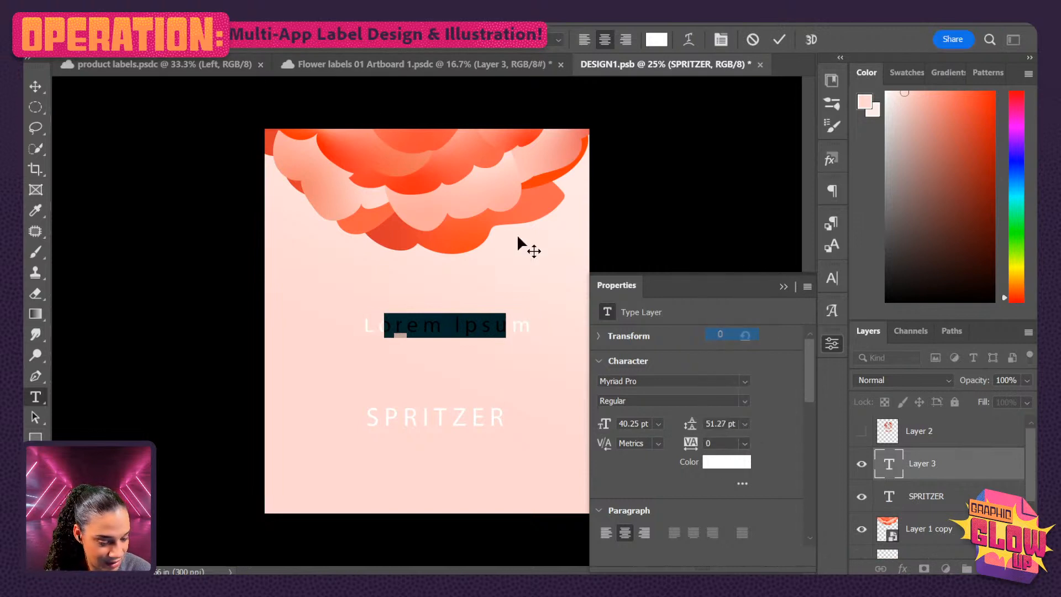
- Change the font of the Lorem Ipsum line to Lust Script Fine
left_click(252, 41)
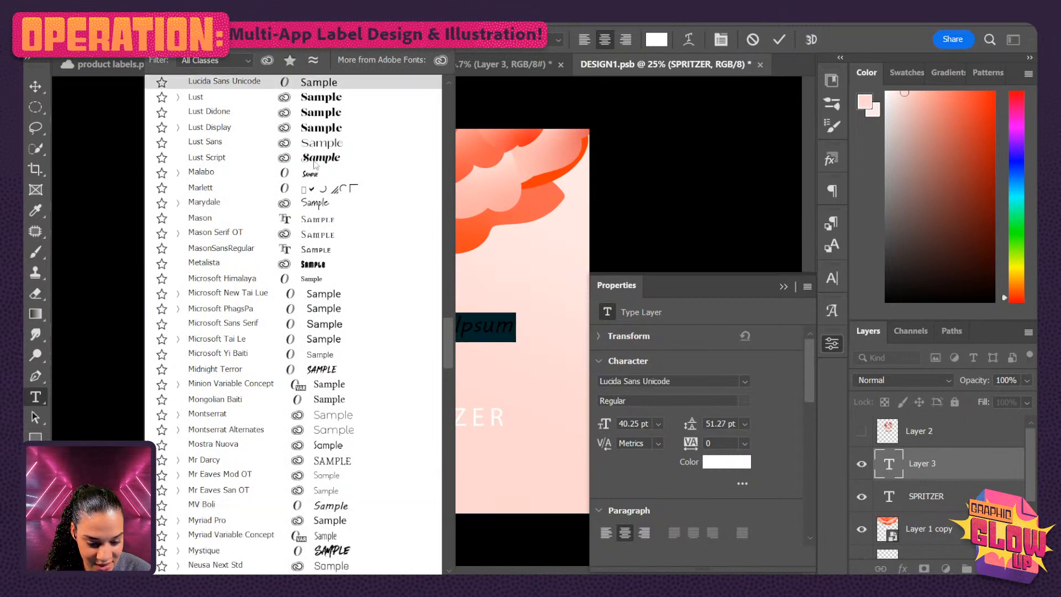
scroll(376, 325, "down", 3)
scroll(377, 329, "down", 6)
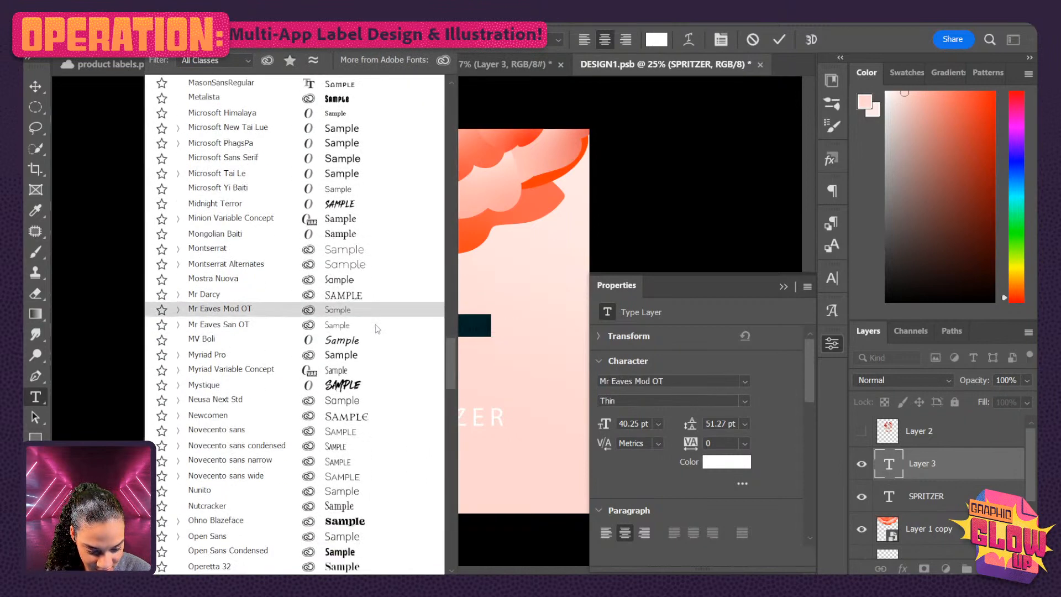
scroll(377, 331, "down", 6)
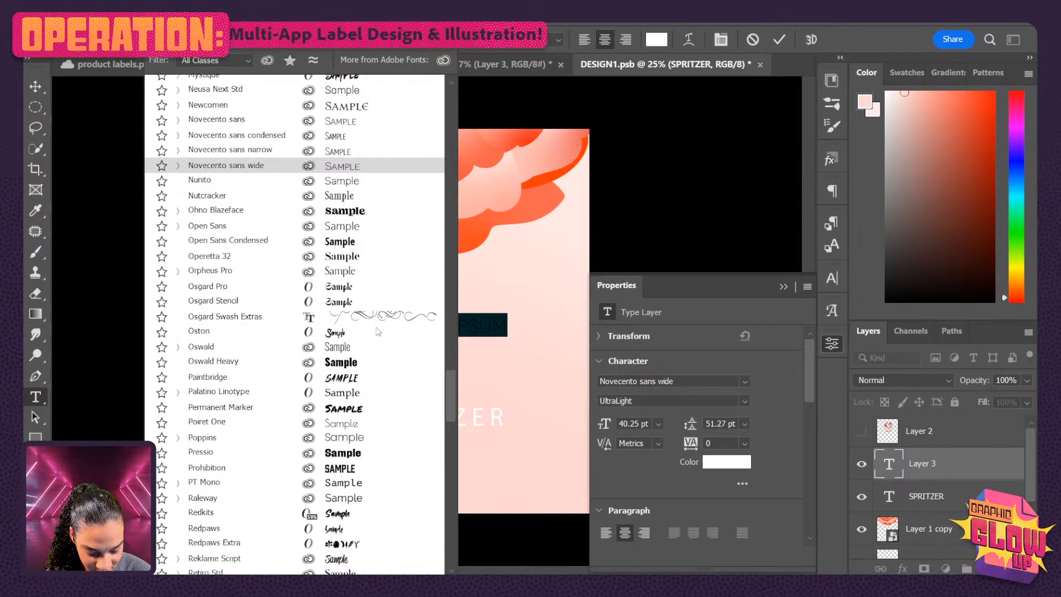
scroll(377, 331, "down", 7)
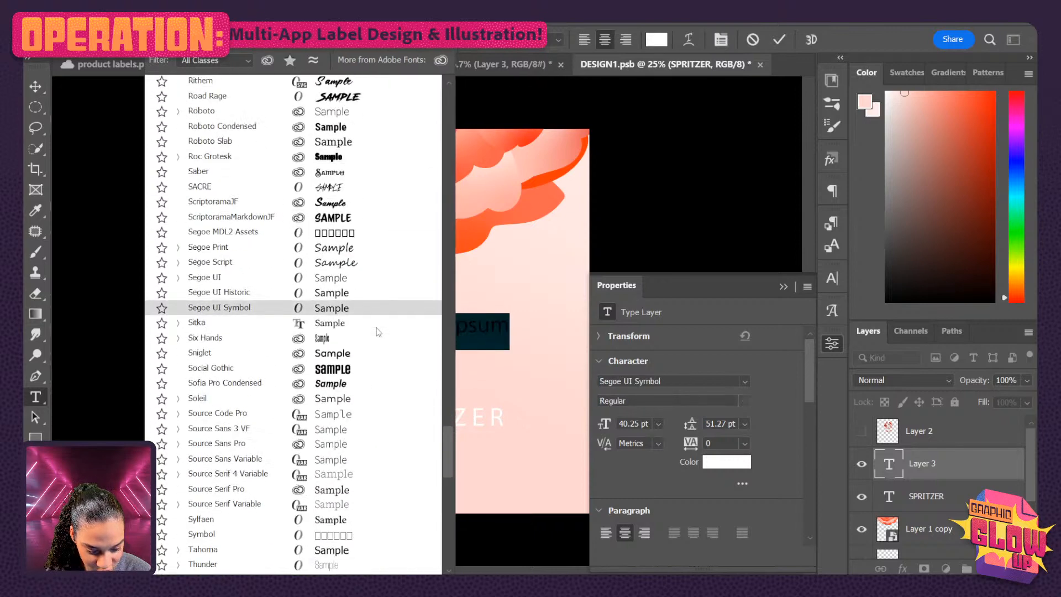
scroll(378, 332, "down", 6)
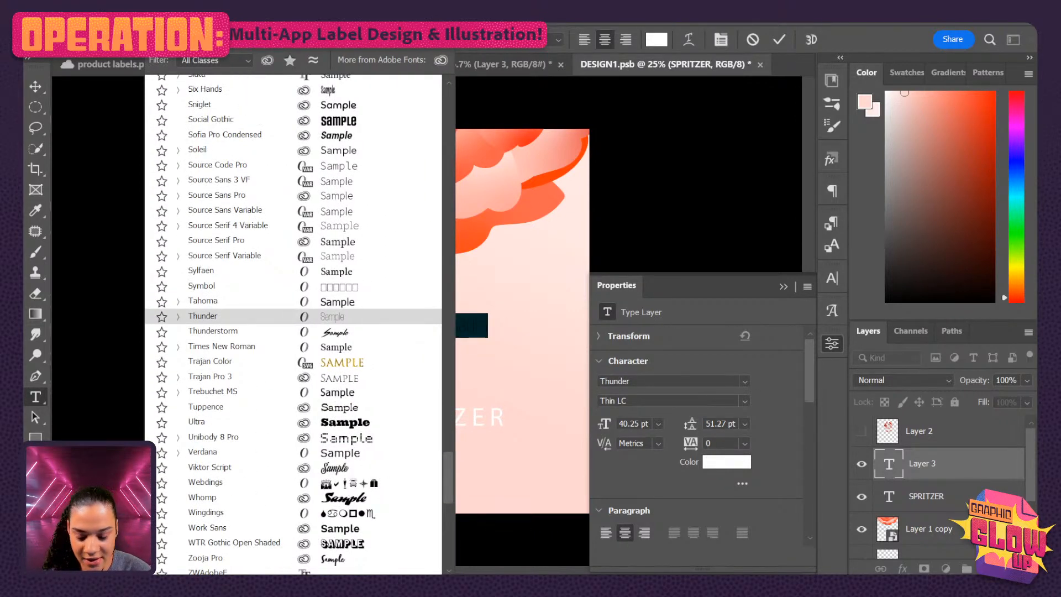
type("lust")
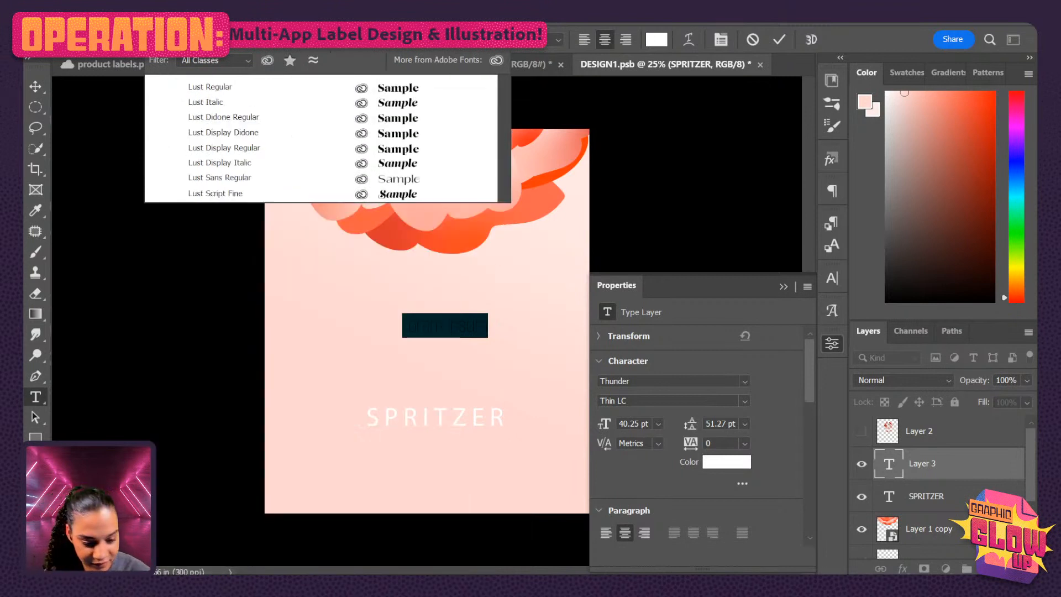
left_click(366, 193)
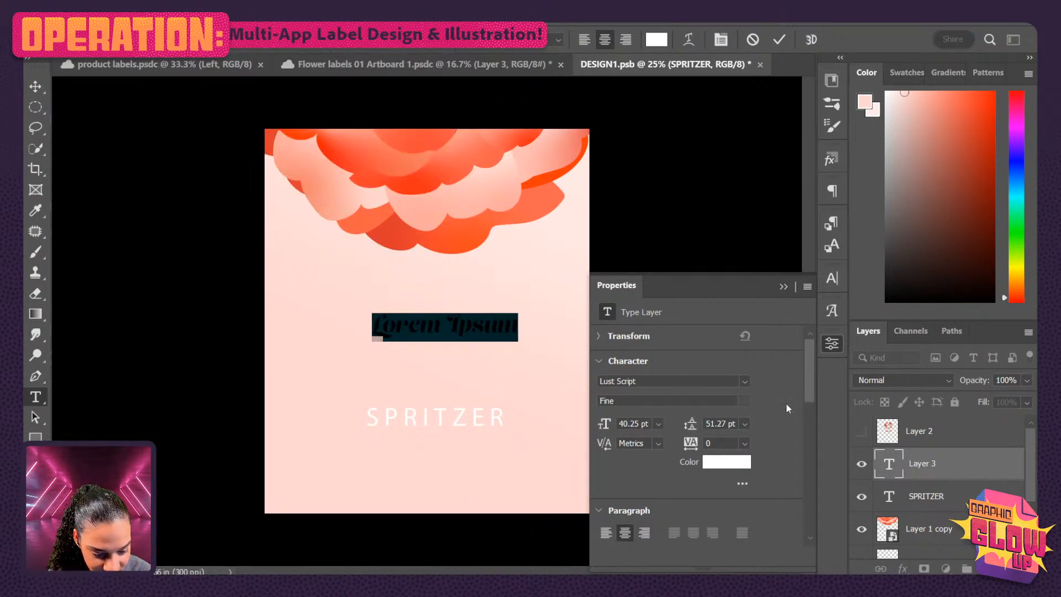
left_click(969, 476)
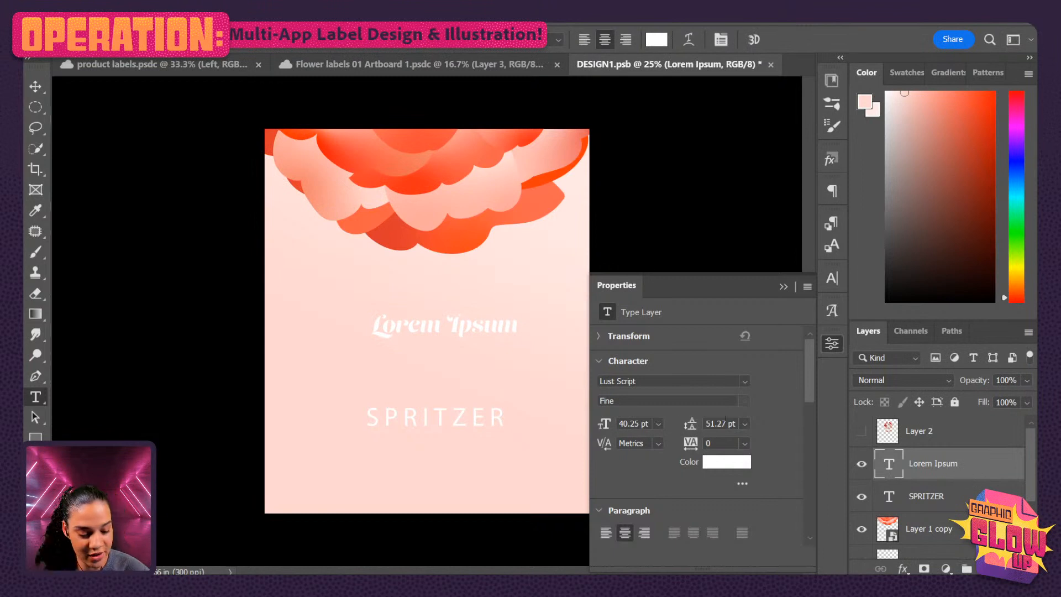
- Replace the Lorem Ipsum placeholder wording with "Agua Rose"
left_click(434, 327)
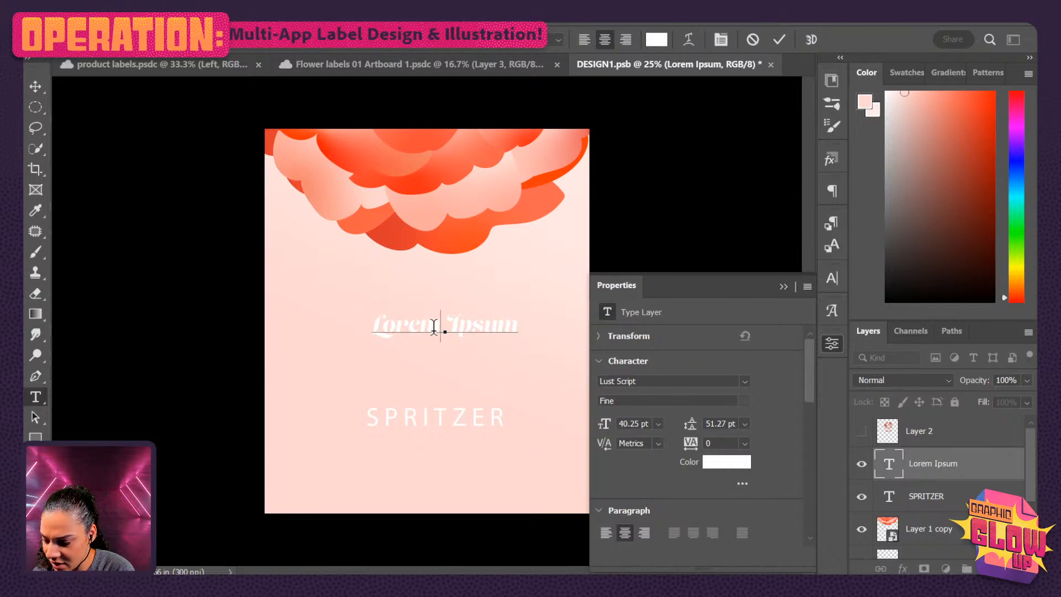
type("Agua R ")
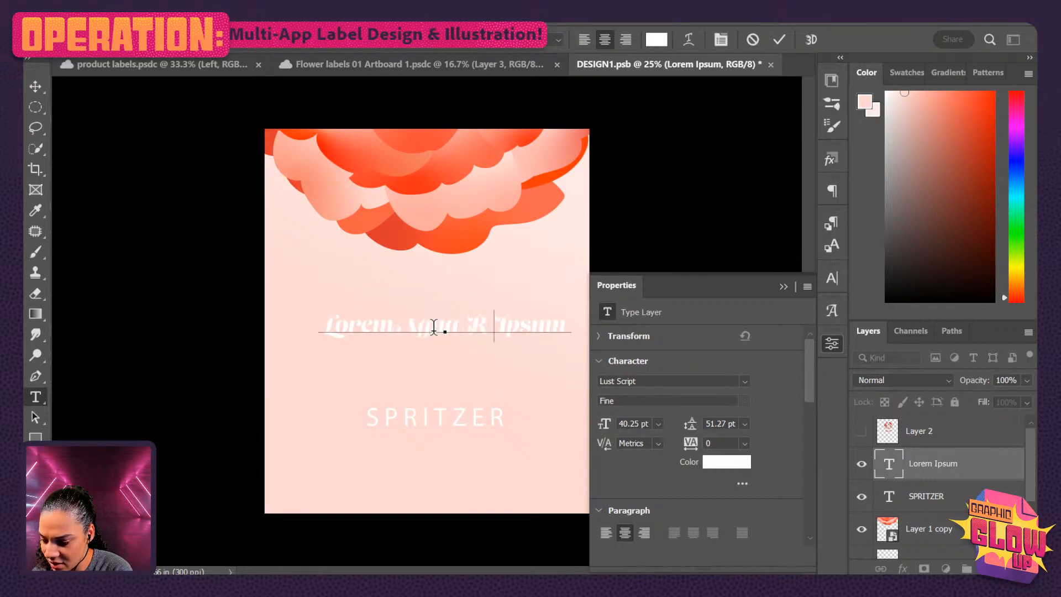
type("ose")
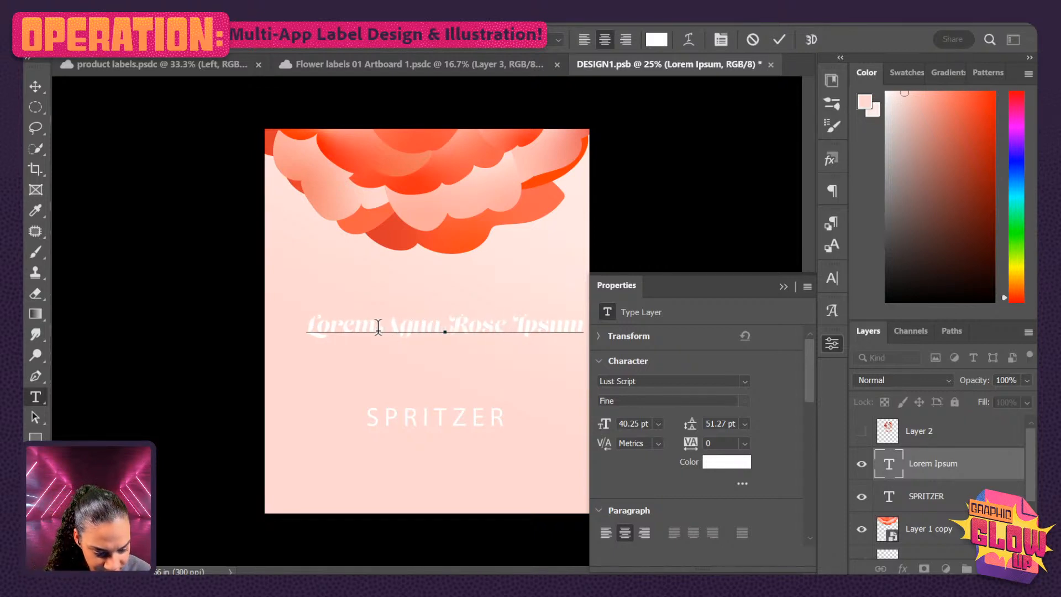
left_click_drag(378, 327, 308, 326)
key("BackSpace")
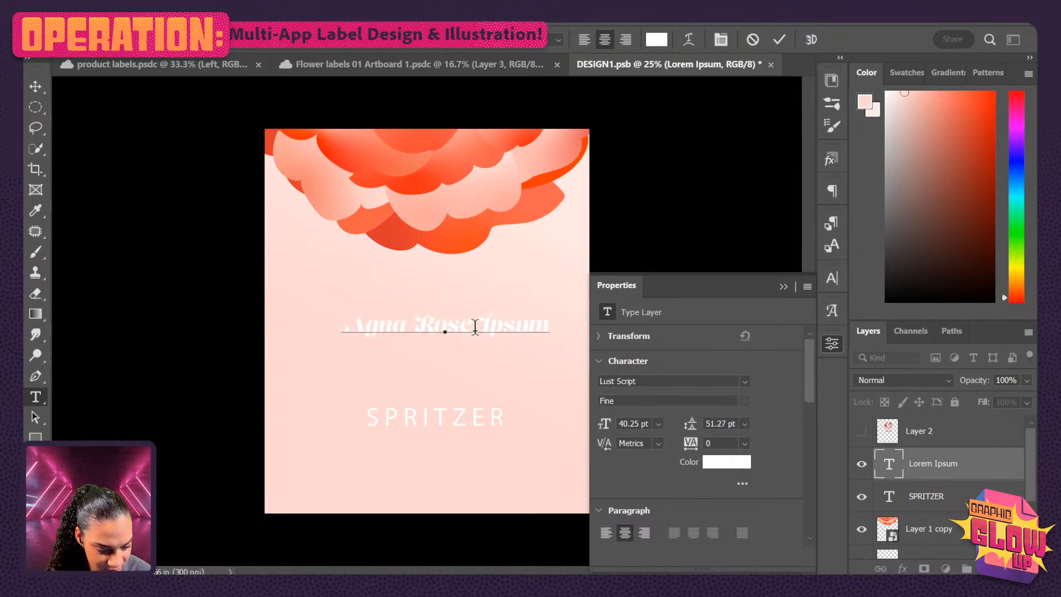
left_click_drag(475, 327, 550, 329)
key("BackSpace")
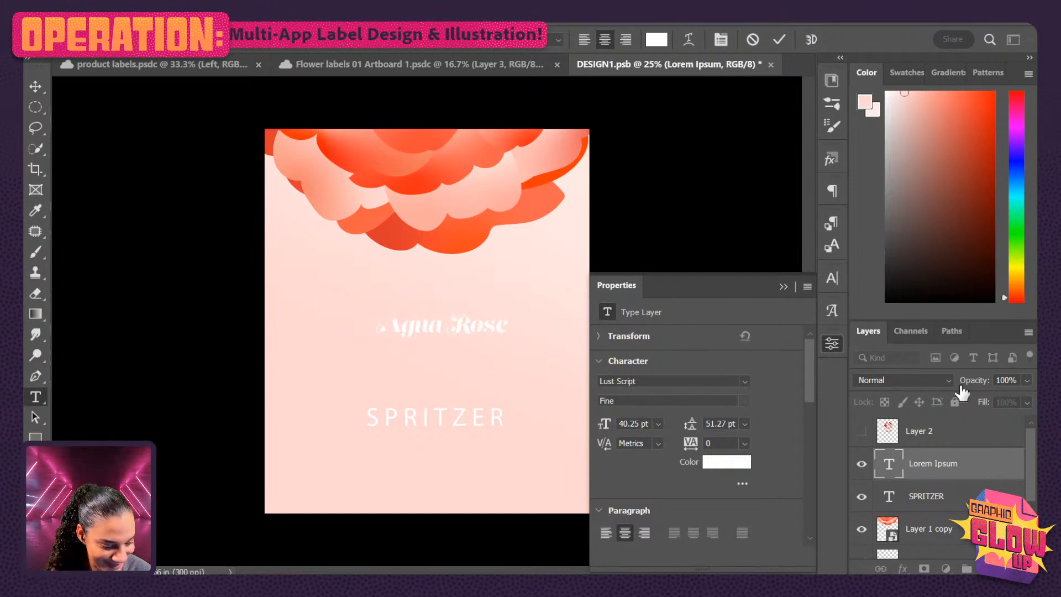
left_click(963, 393)
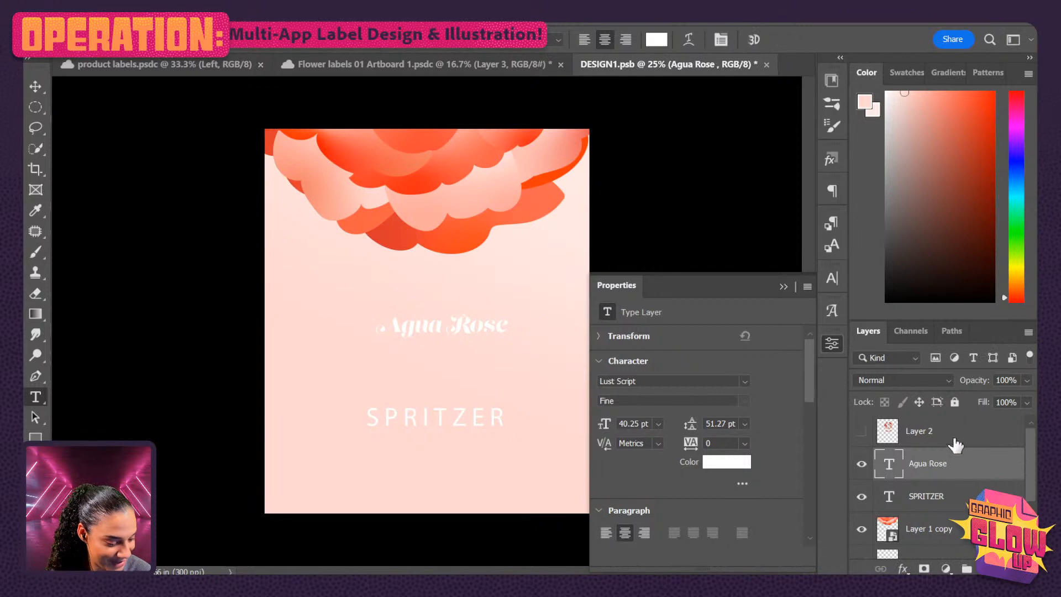
- Enlarge the Agua Rose text to about 89 pt, nearly the label's width, and centre it directly beneath the flower
key("ctrl+t")
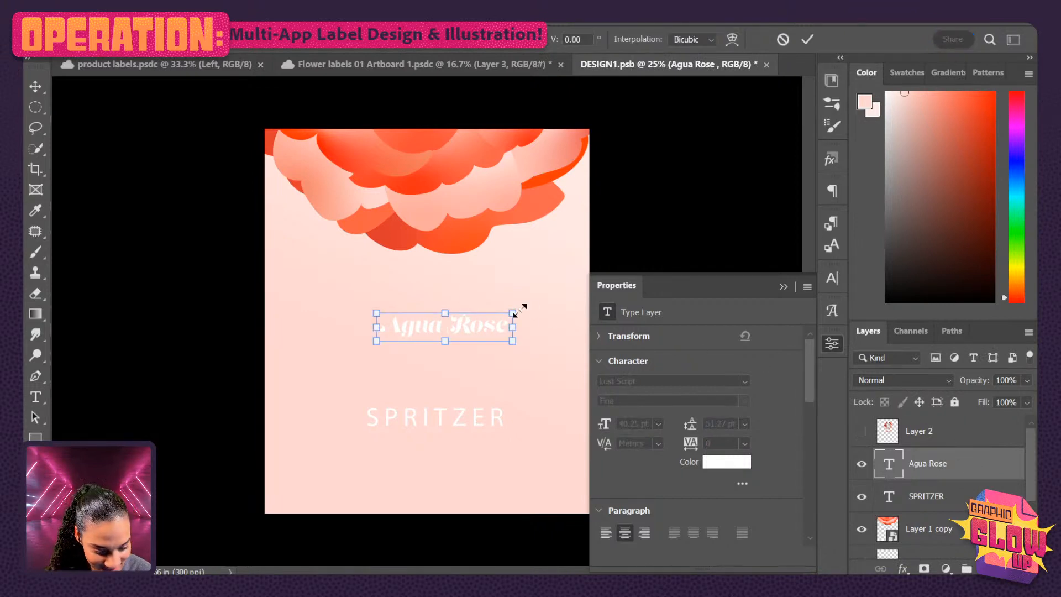
left_click_drag(517, 308, 589, 242)
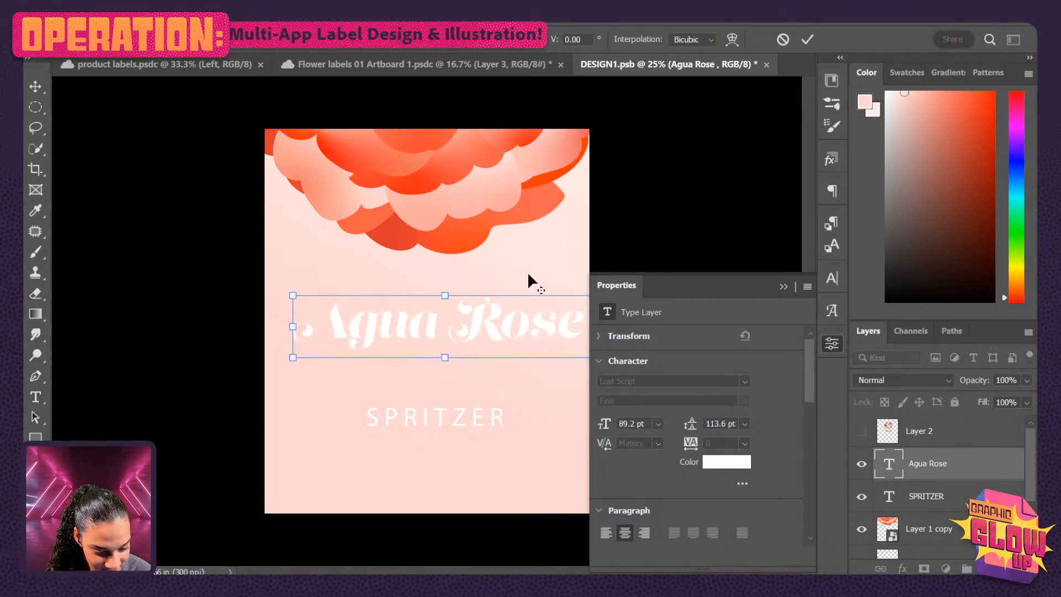
left_click_drag(480, 316, 460, 272)
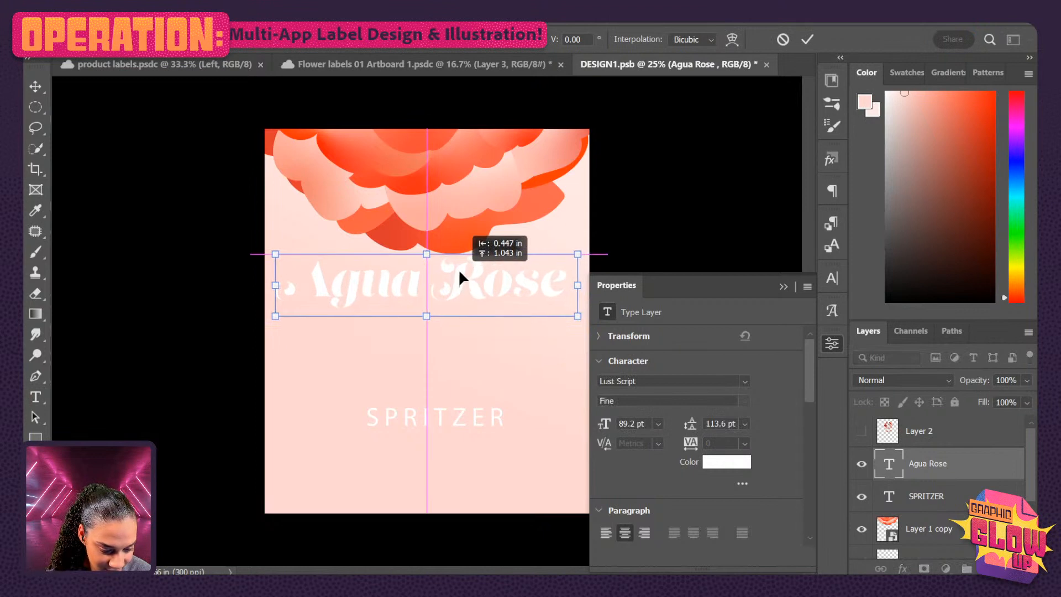
key("Return")
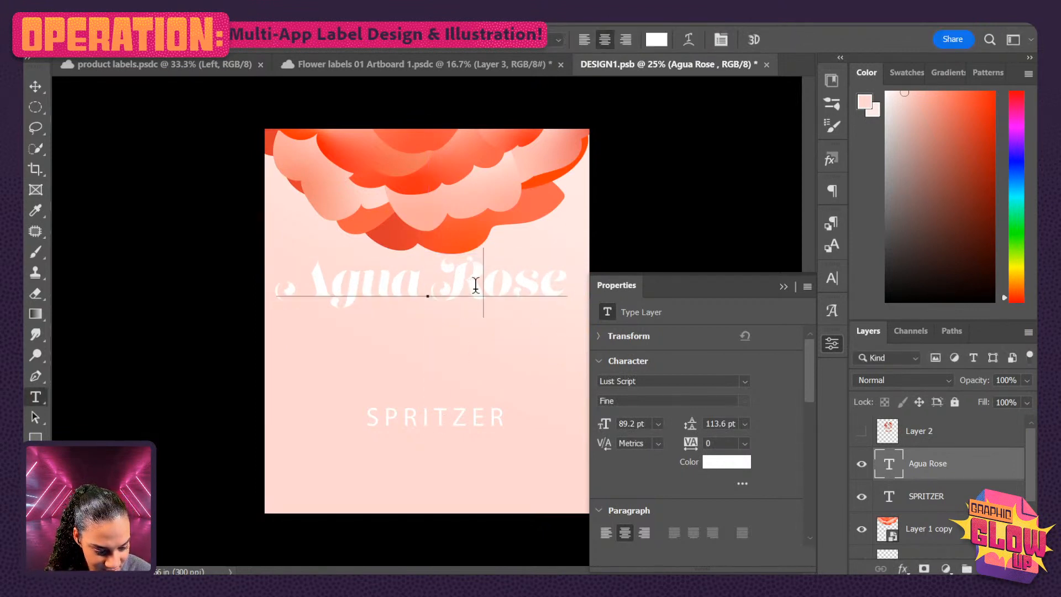
double_click(476, 285)
left_click(994, 477)
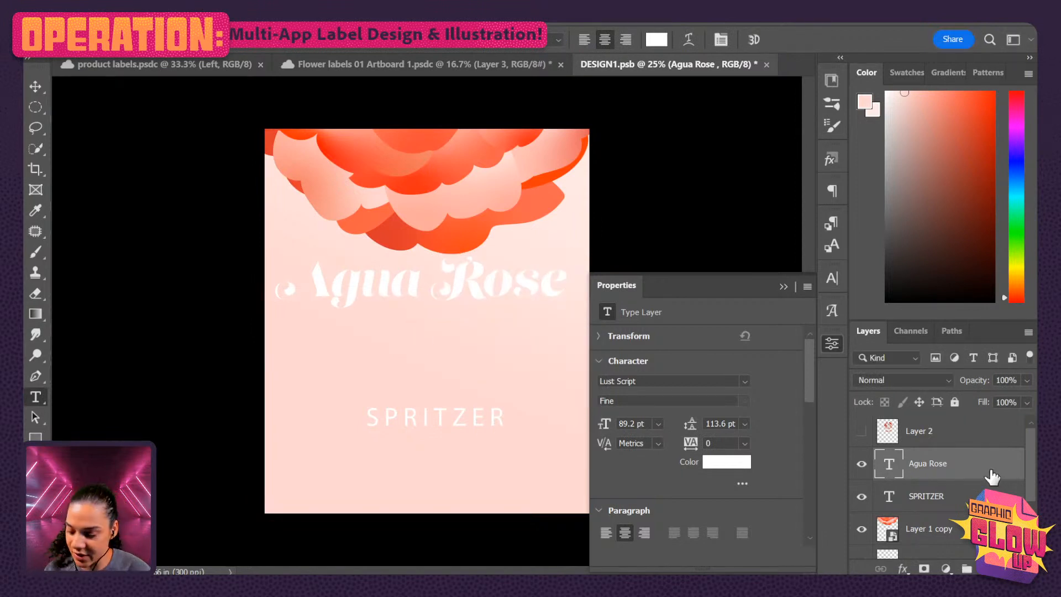
- Add a new empty layer above the Agua Rose text and clip it to the text
key("ctrl+shift+alt+n")
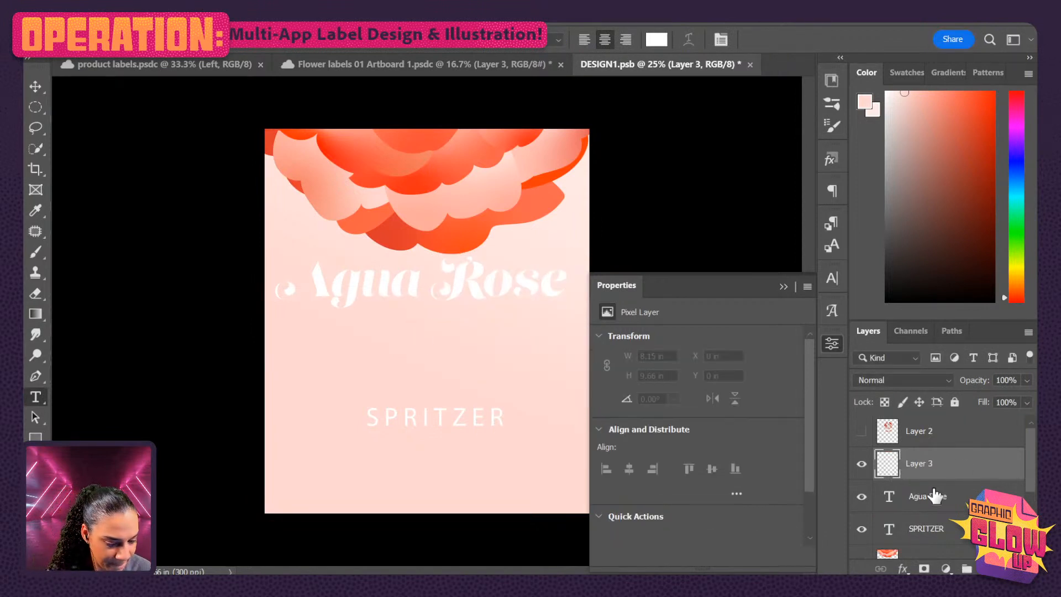
right_click(970, 476)
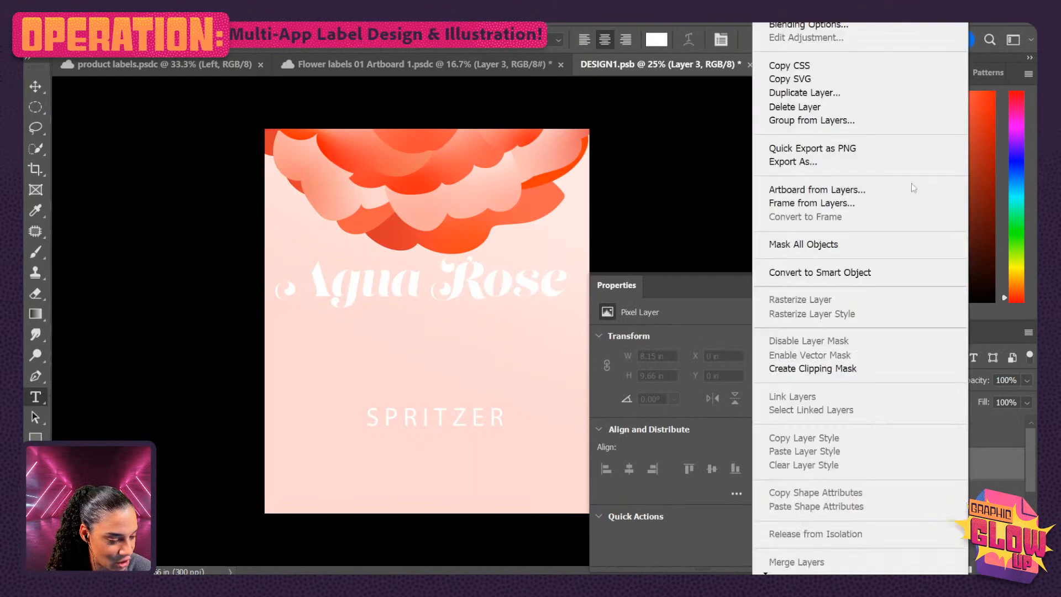
left_click(841, 368)
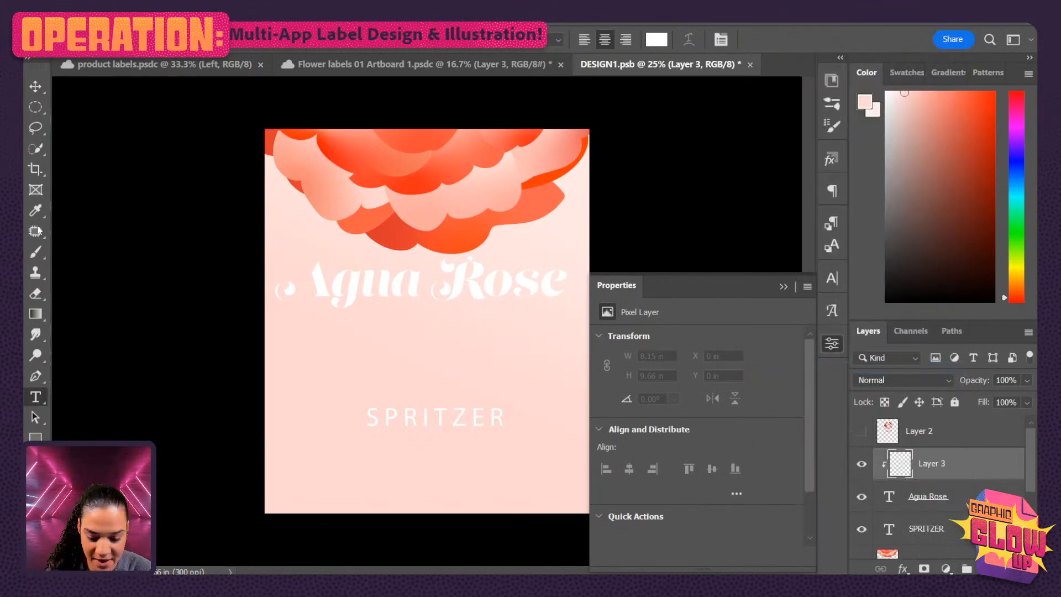
- Try a vertical gradient on the clipped layer over Agua Rose using an orange-red sampled from the flower, and undo it
left_click(33, 316)
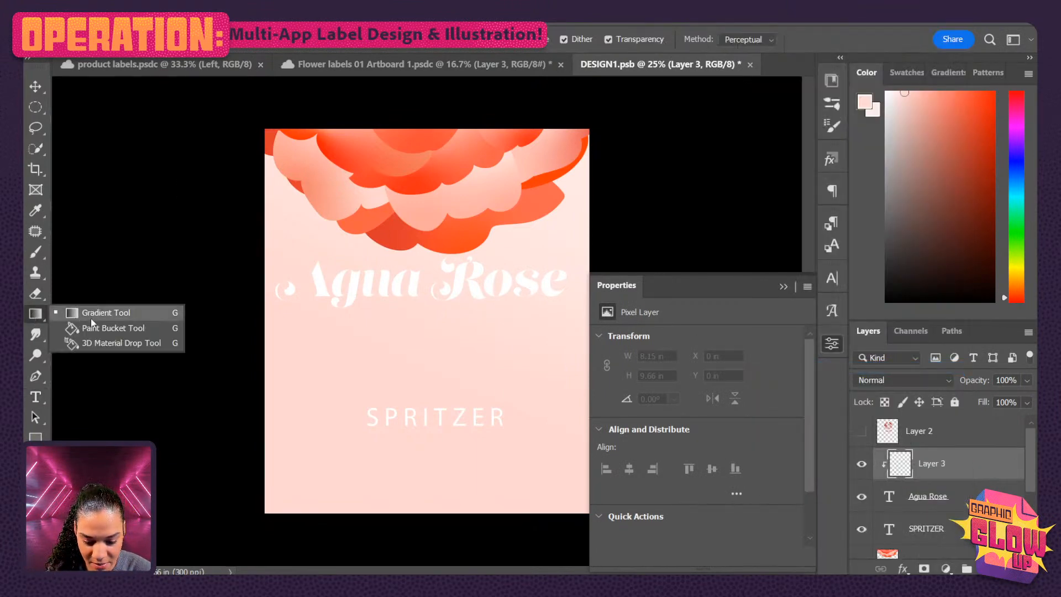
left_click(94, 313)
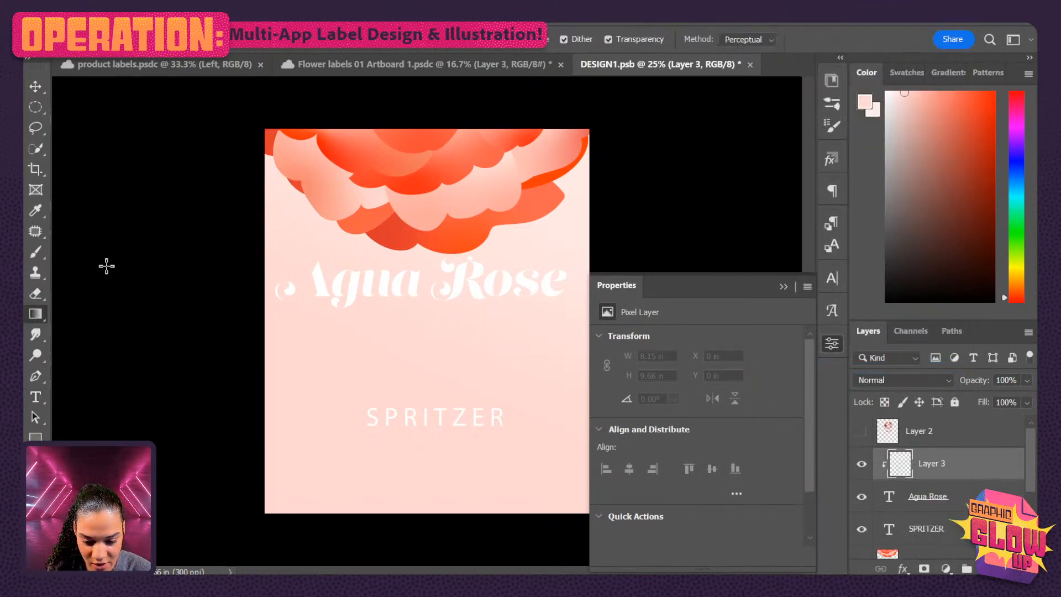
left_click(417, 134, "alt")
left_click_drag(427, 283, 444, 222)
left_click_drag(441, 322, 446, 284)
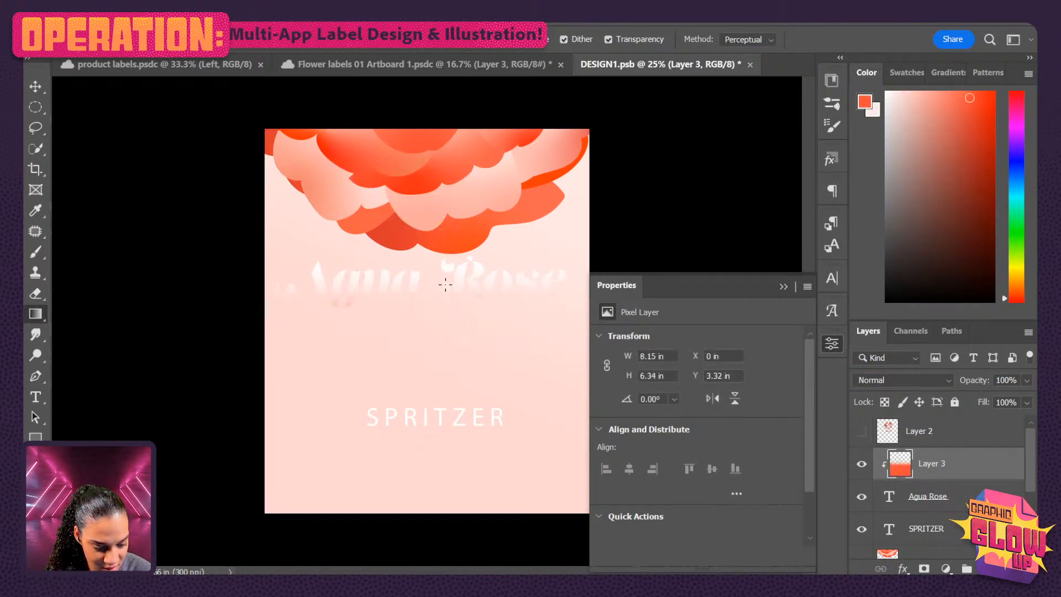
key("ctrl+z")
- Recolor the Agua Rose text with an orange-red sampled from the flower
left_click(961, 498)
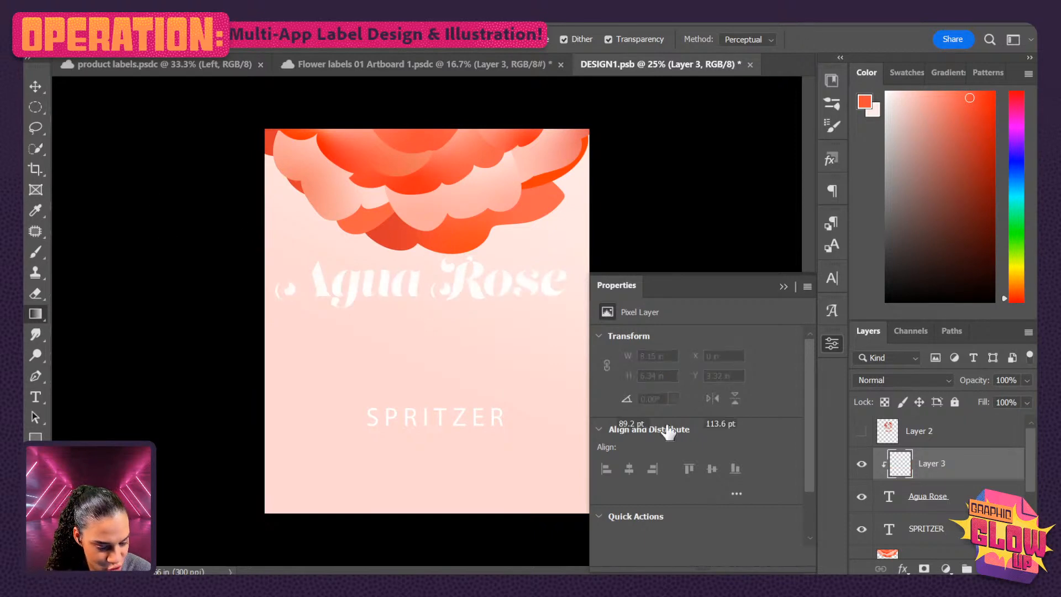
key("t")
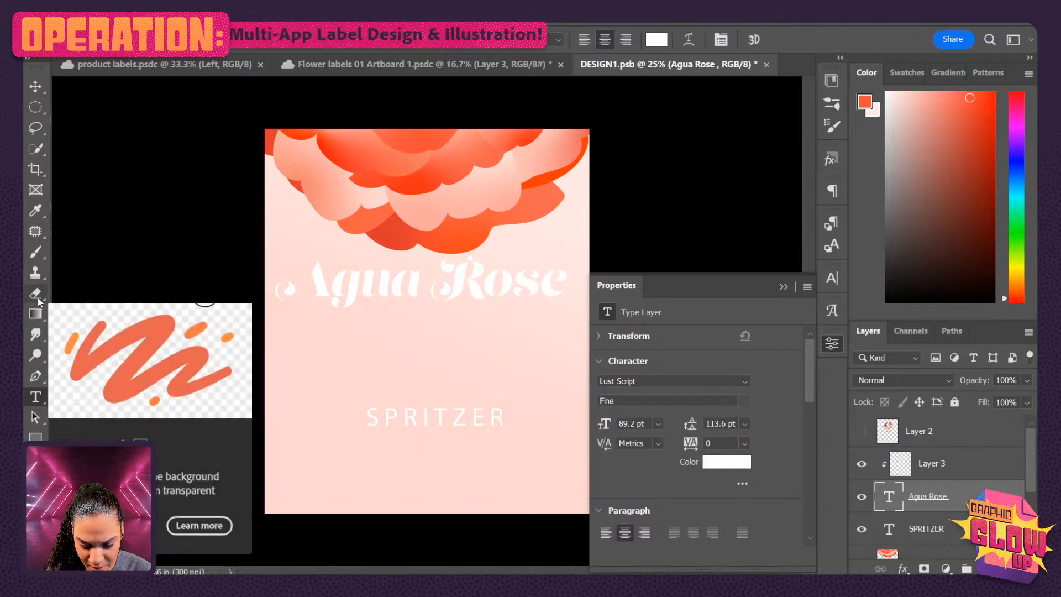
key("i")
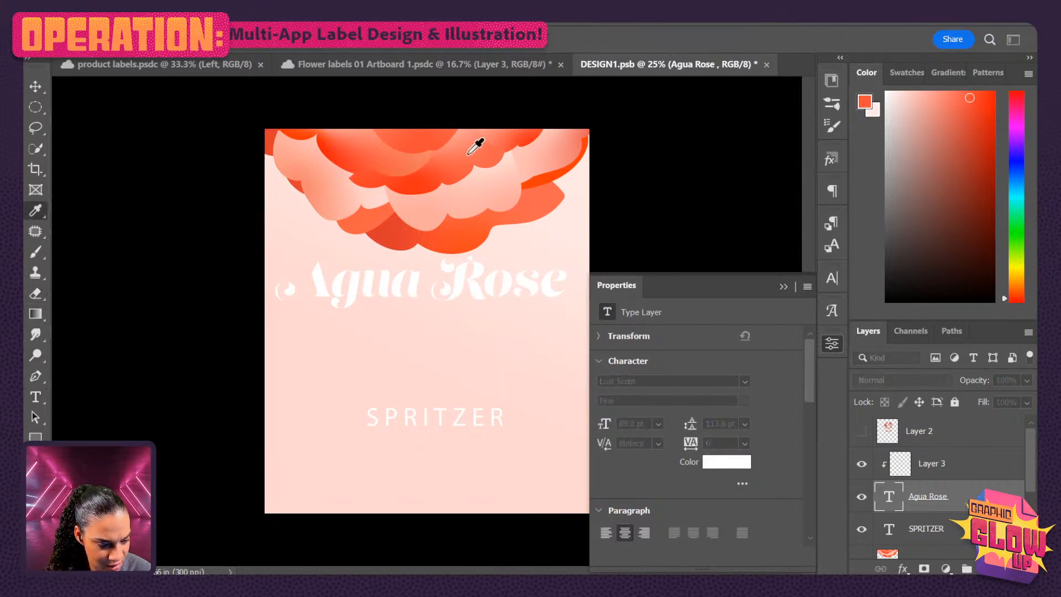
left_click(431, 169)
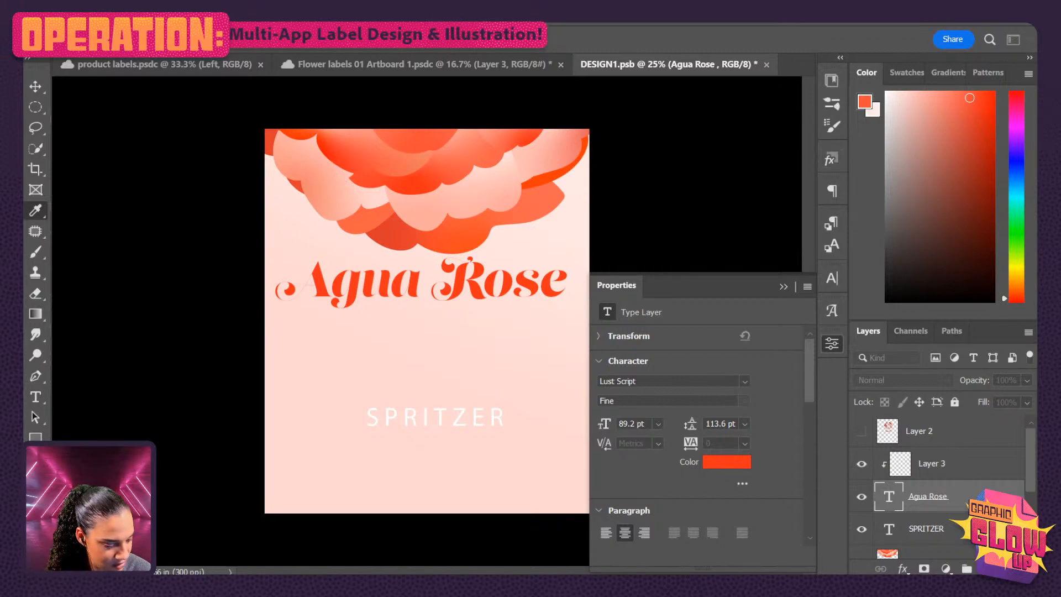
key("t")
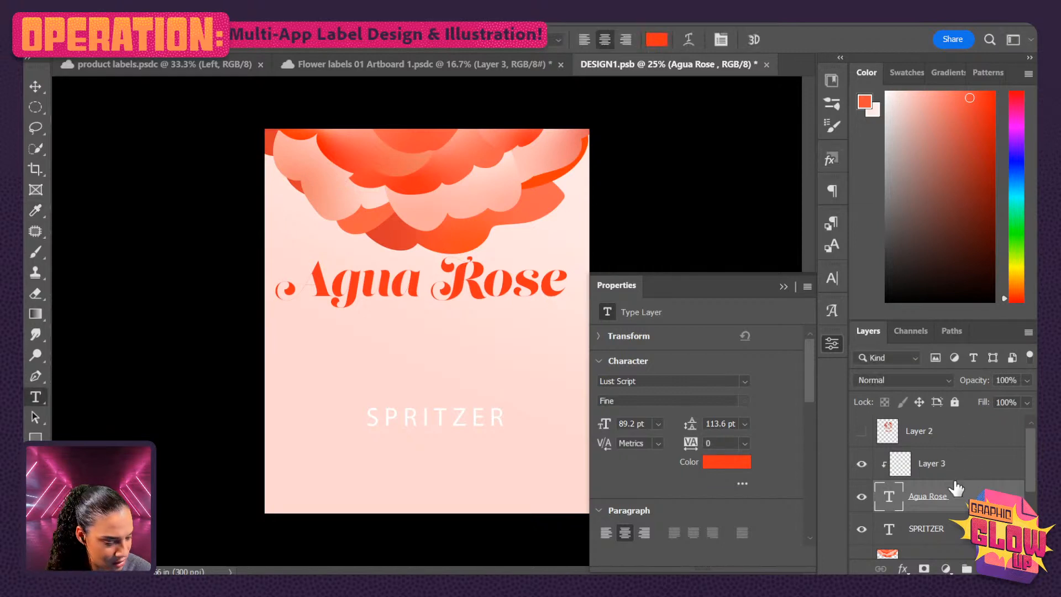
- Draw a white fading gradient on the "Your design here" background, from the flower down to just above SPRITZER
left_click(956, 467)
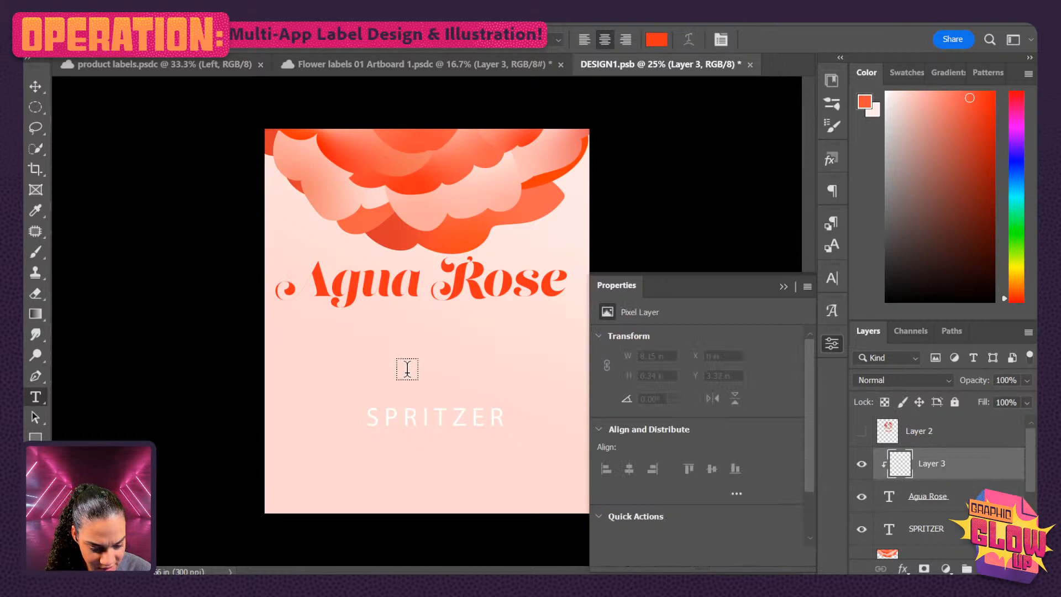
scroll(958, 532, "down", 3)
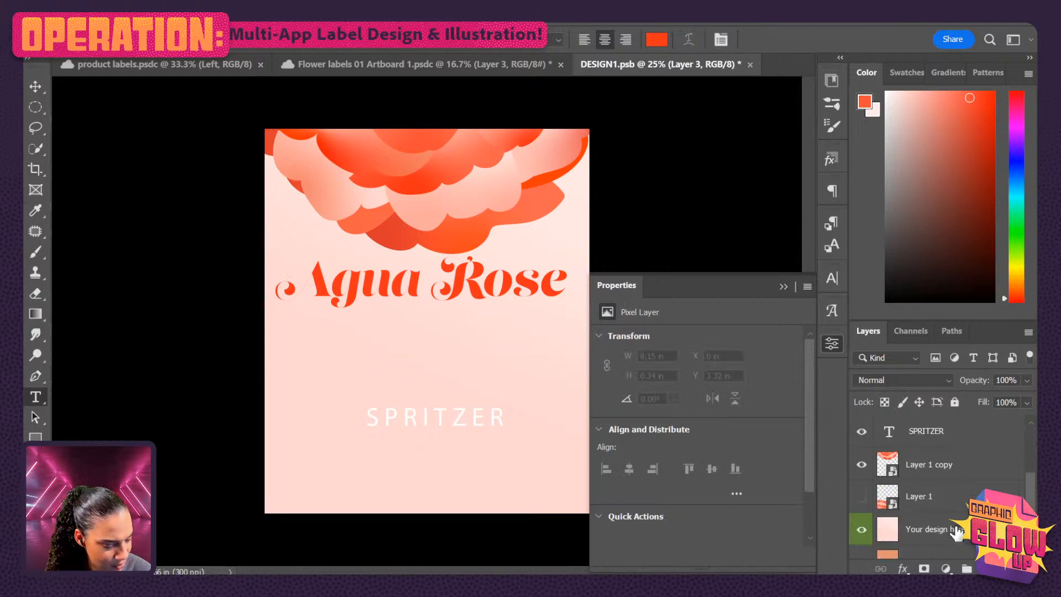
left_click(958, 532)
left_click(35, 314)
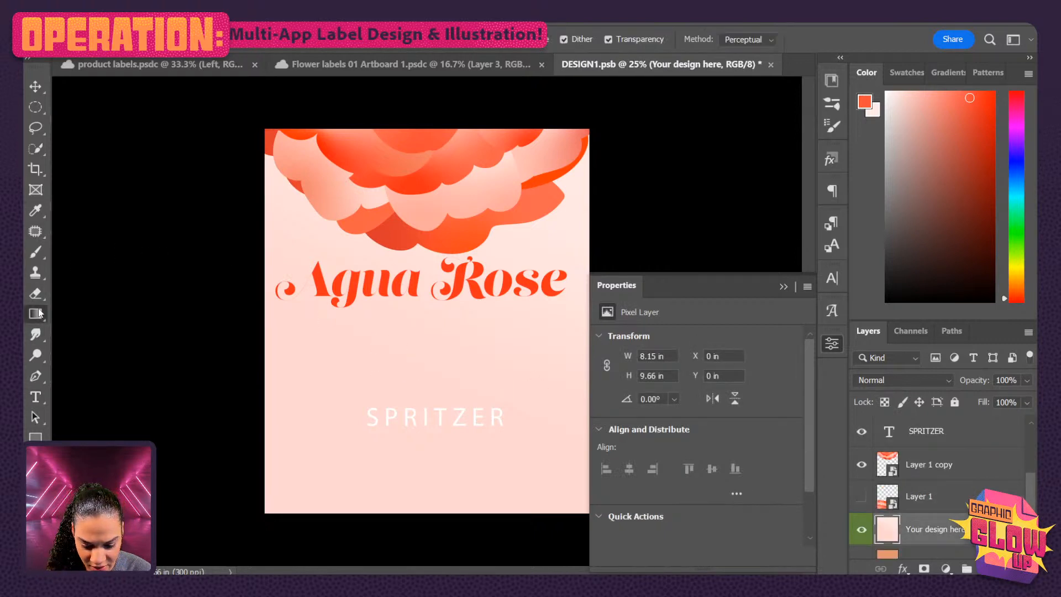
key("d")
key("x")
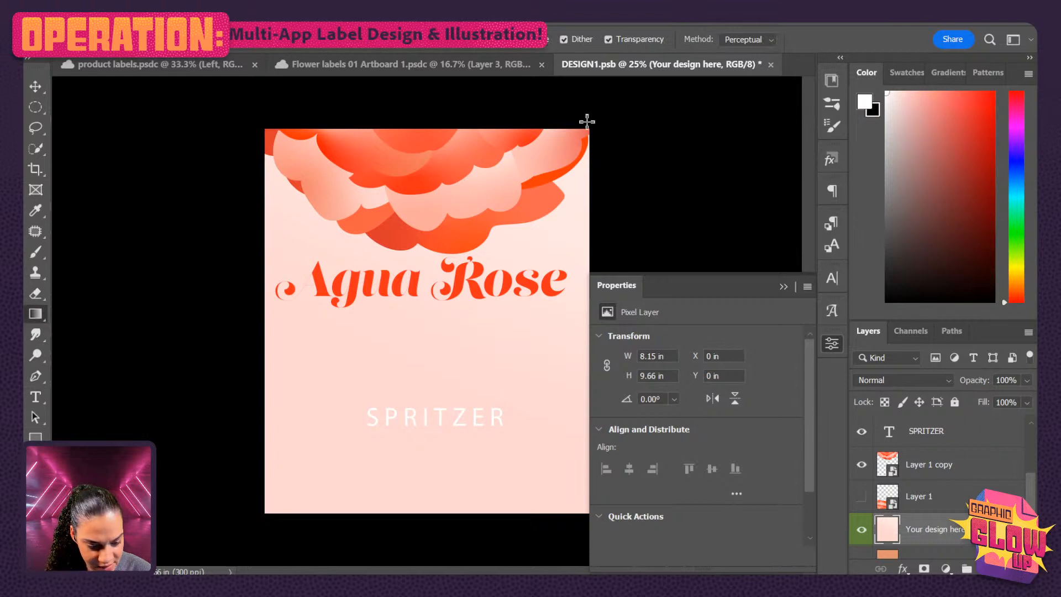
left_click_drag(446, 149, 414, 383)
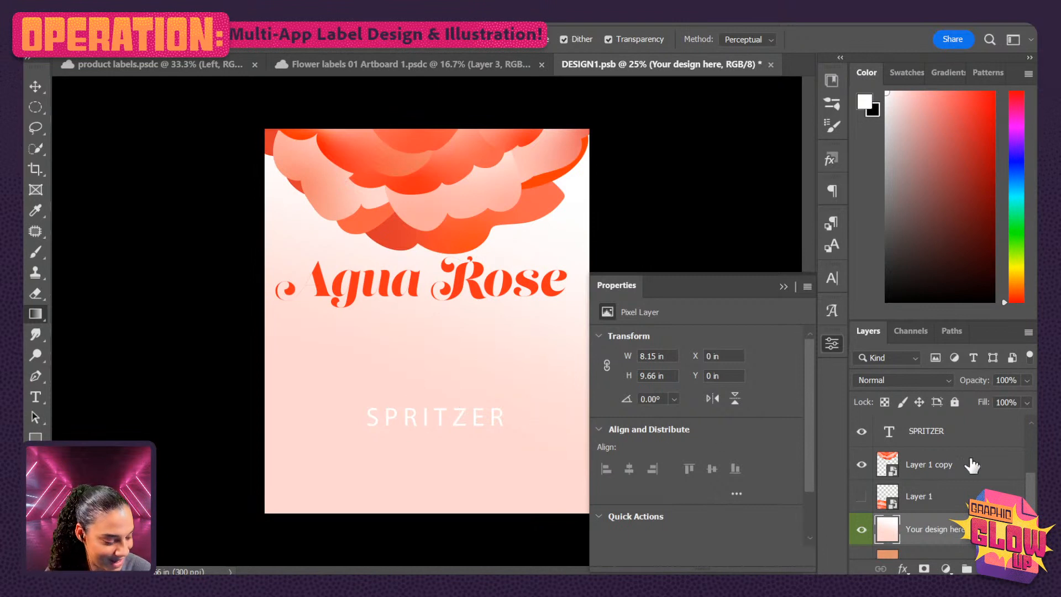
- Move the SPRITZER text up to sit just beneath the Agua Rose title
left_click(928, 433)
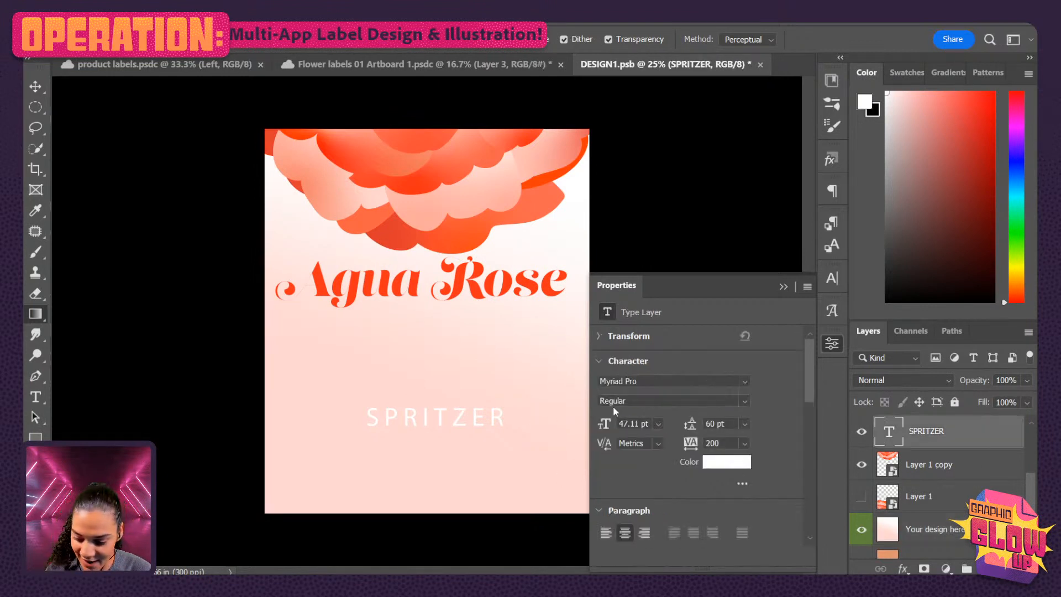
key("ctrl+t")
left_click_drag(464, 424, 464, 335)
key("Return")
key("g")
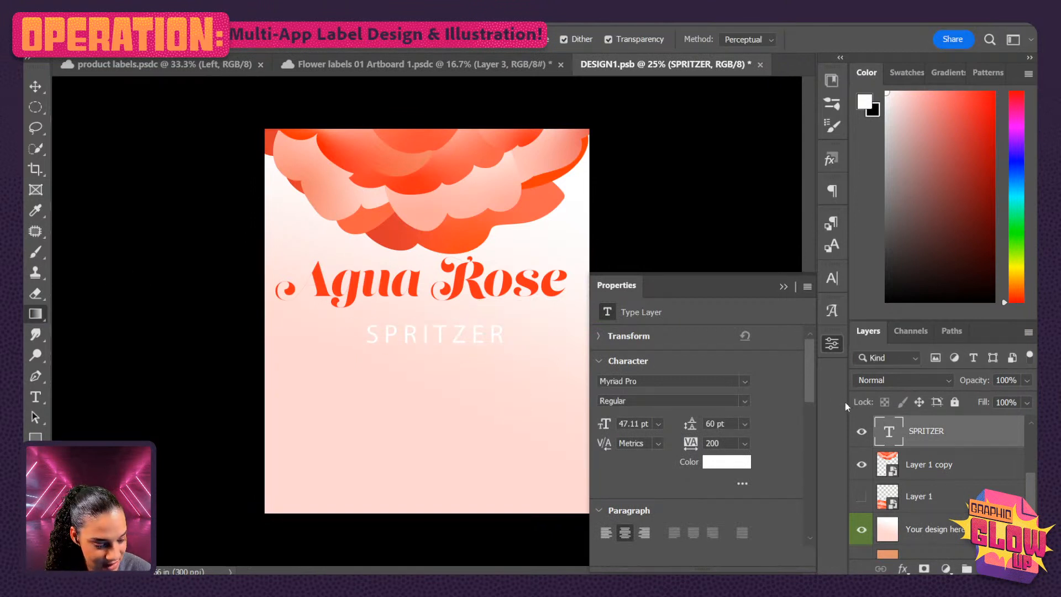
- Recolor the SPRITZER text with a light peach-pink sampled from the flower's outer petal
key("t")
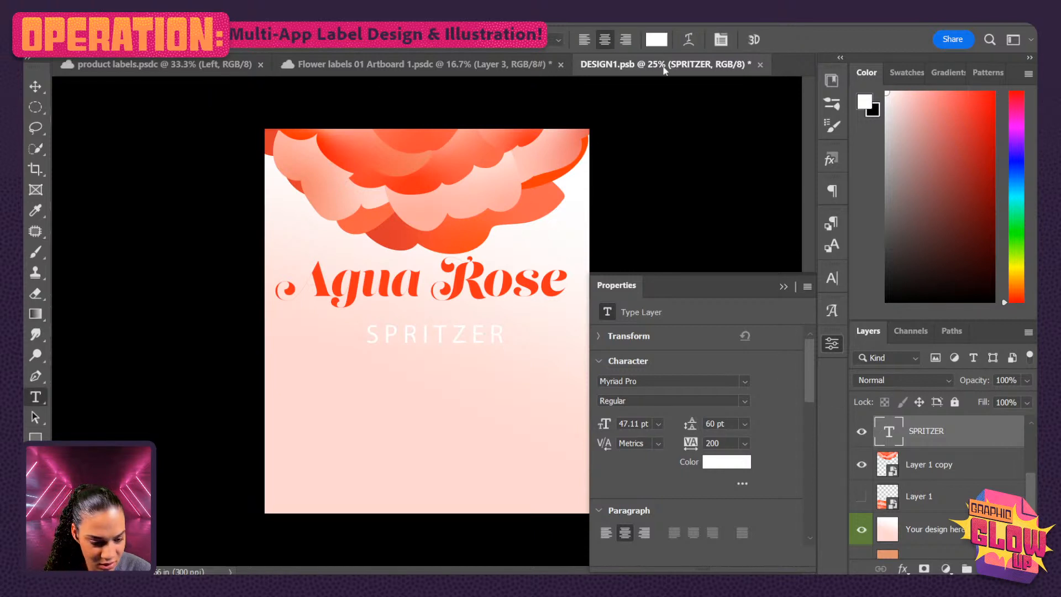
left_click(658, 41)
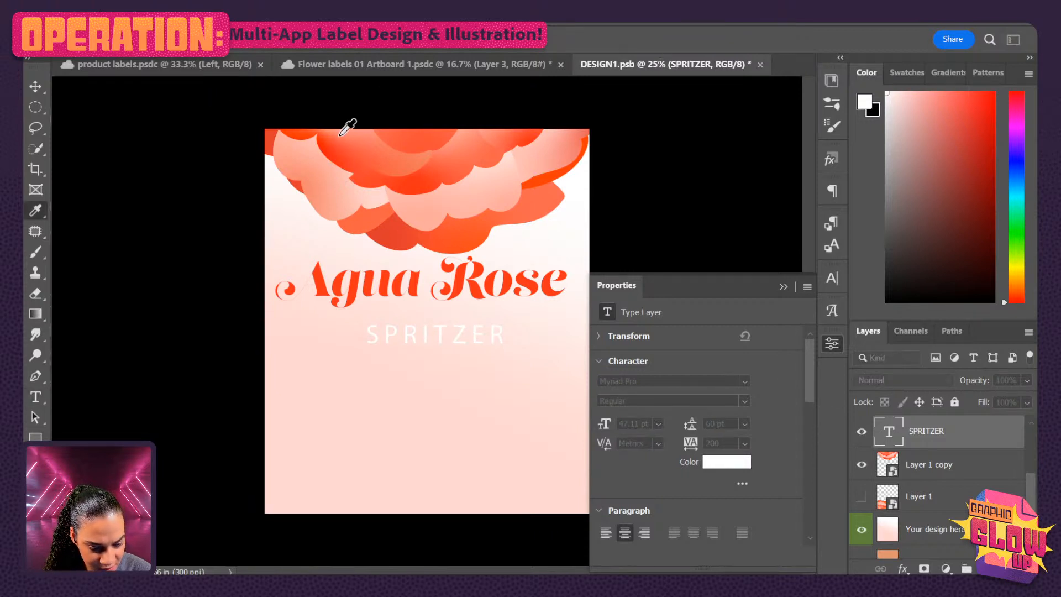
left_click(310, 150)
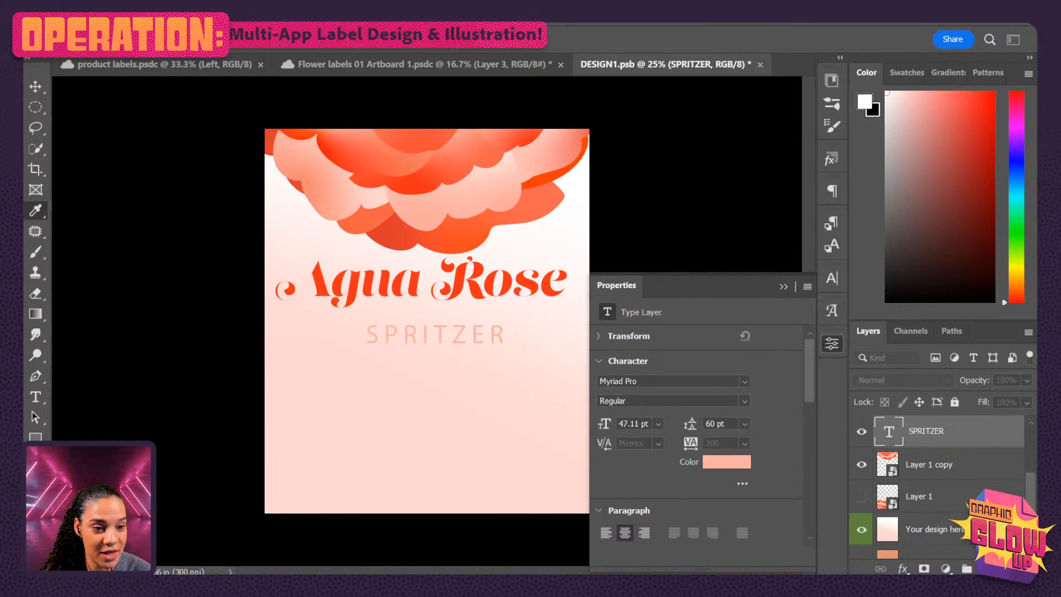
key("Return")
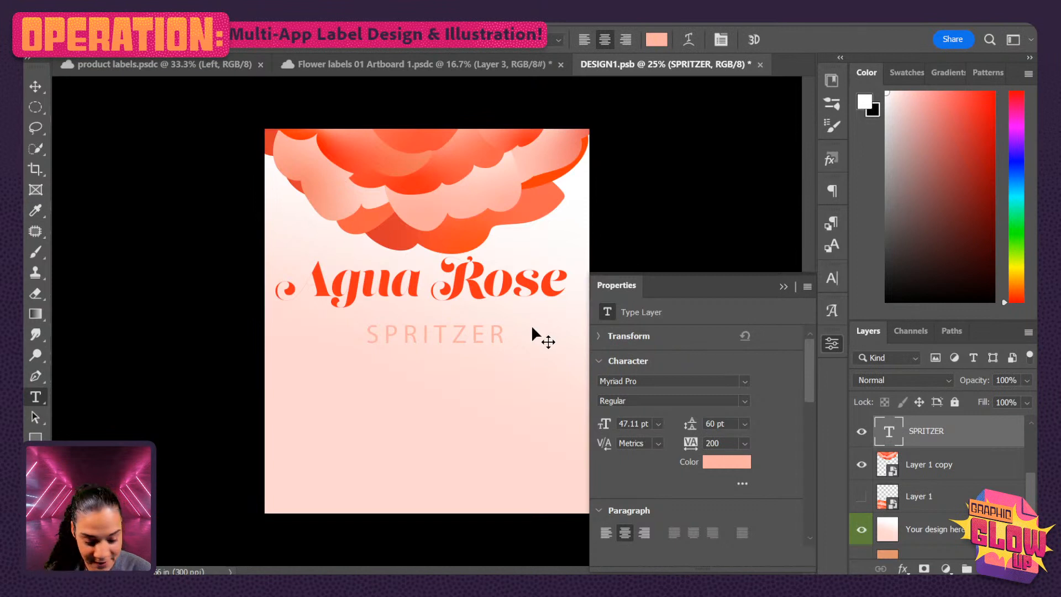
- Scale the SPRITZER text down to about 34.5 pt, keeping it just under the Agua Rose title
key("ctrl+t")
left_click_drag(504, 320, 449, 321)
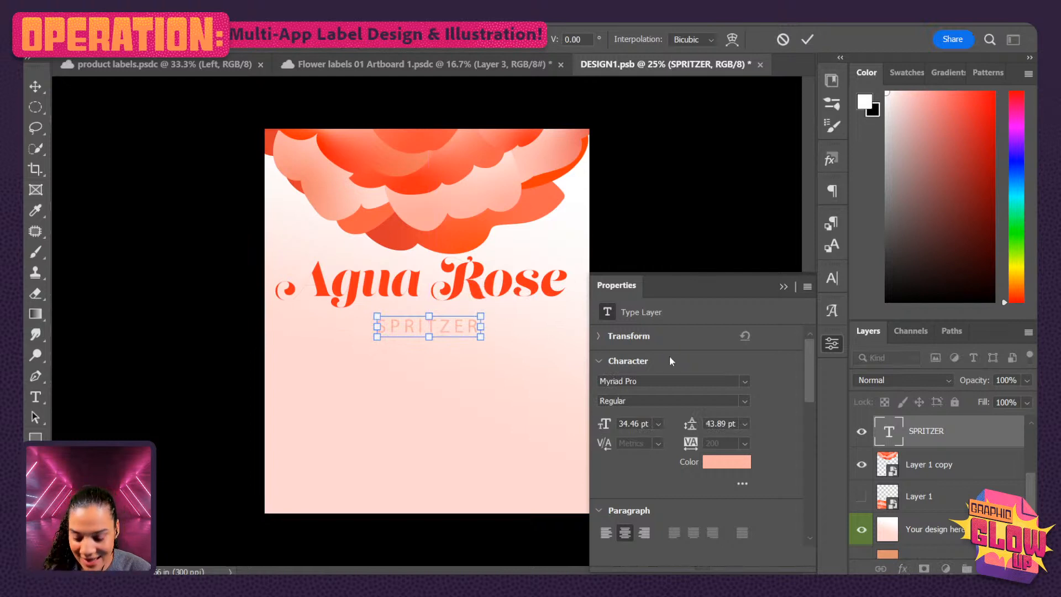
key("Return")
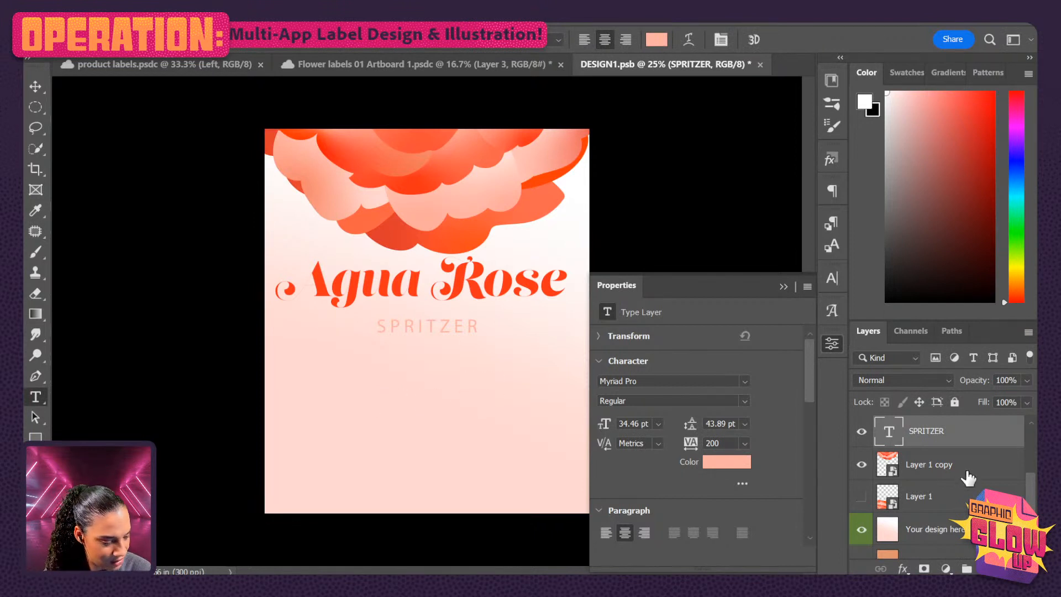
- Duplicate the top flower, shrink it, rotate it to about -58.6°, and tuck it into the label's bottom-left corner with only petal tips showing
left_click(936, 474)
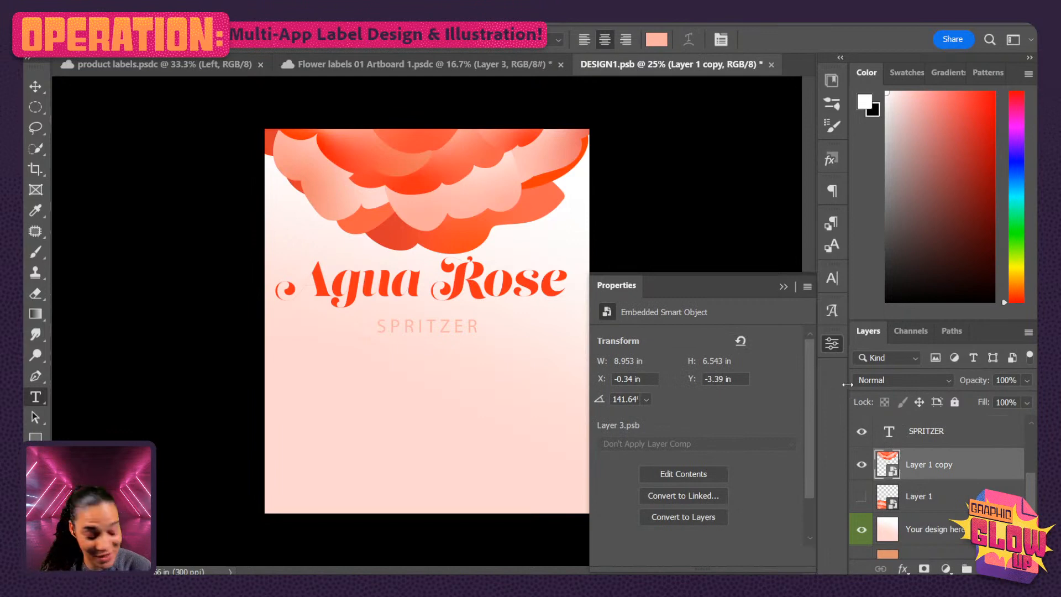
key("ctrl+j")
key("ctrl+t")
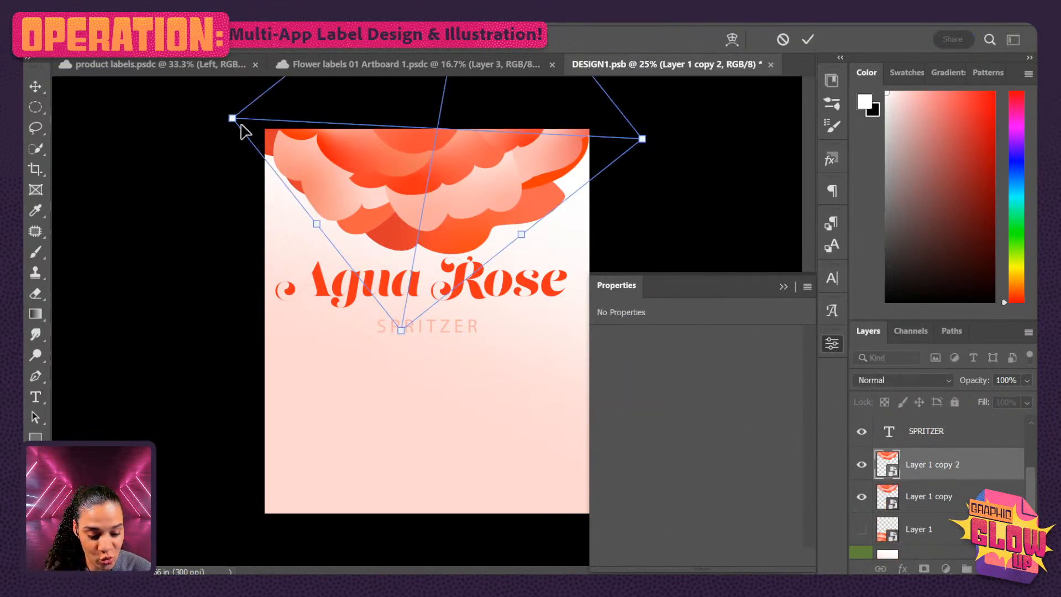
left_click_drag(244, 130, 777, 236)
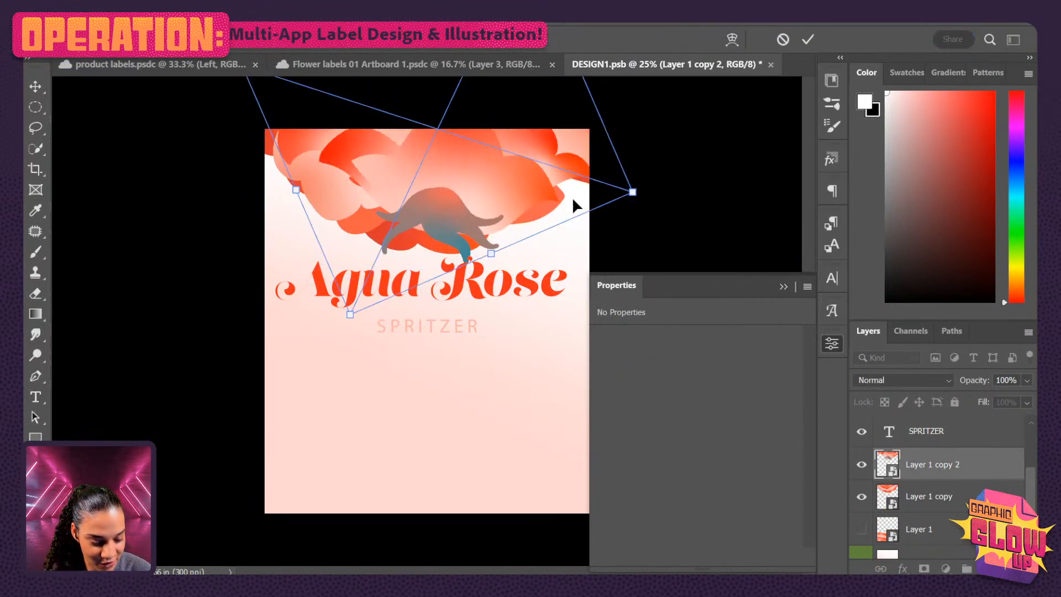
left_click_drag(493, 184, 330, 570)
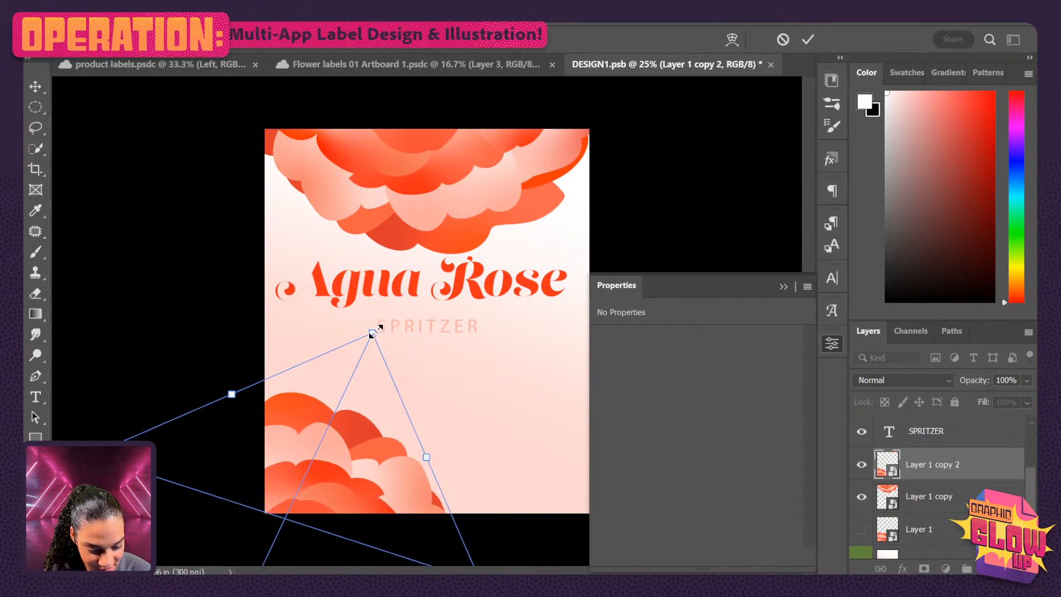
left_click_drag(373, 333, 342, 452)
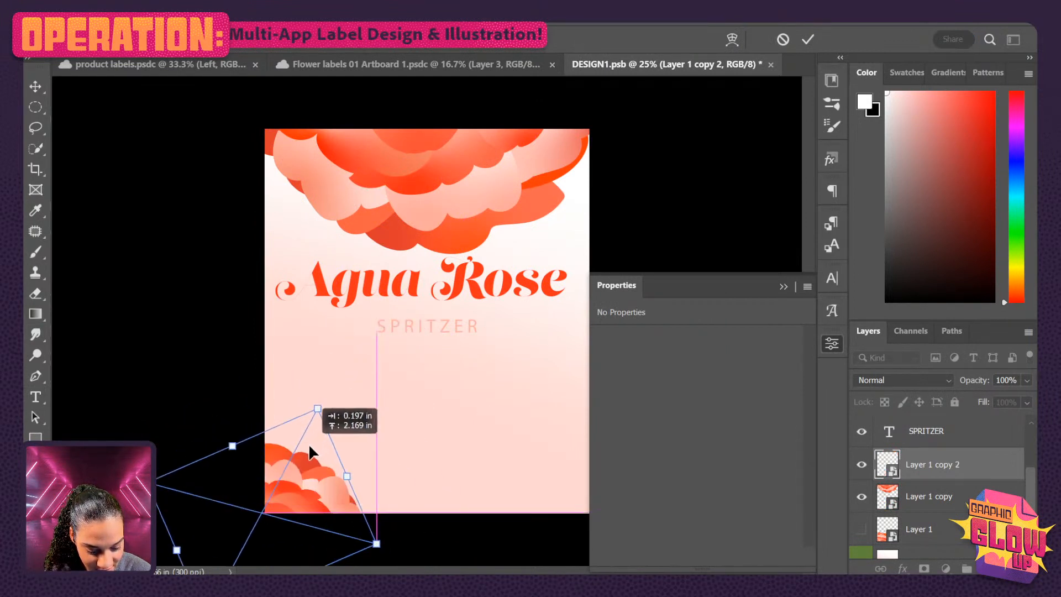
left_click_drag(213, 374, 158, 449)
left_click_drag(182, 401, 234, 348)
left_click_drag(330, 537, 412, 404)
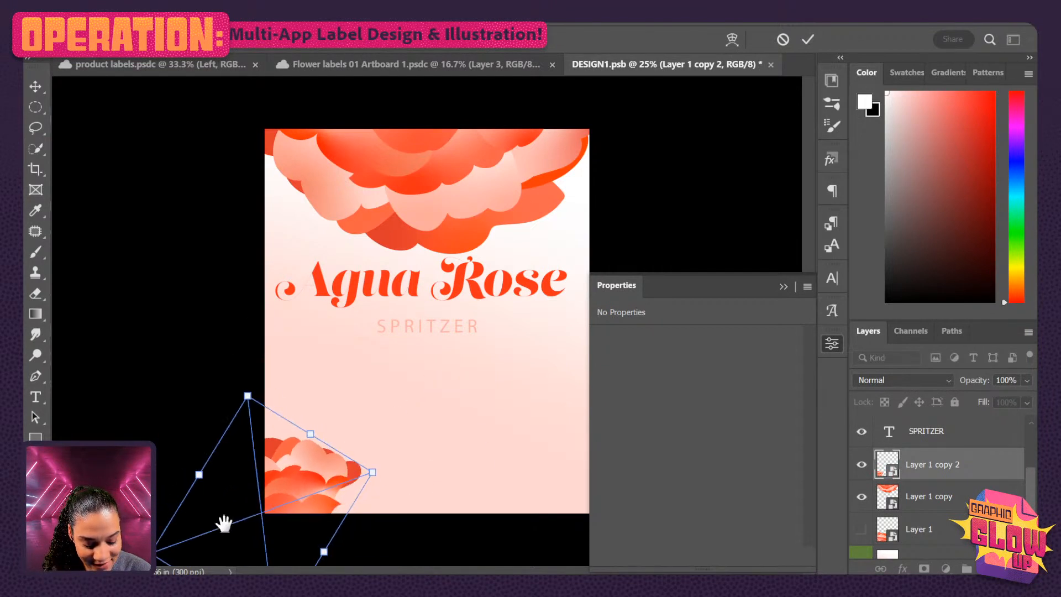
left_click_drag(320, 487, 329, 518)
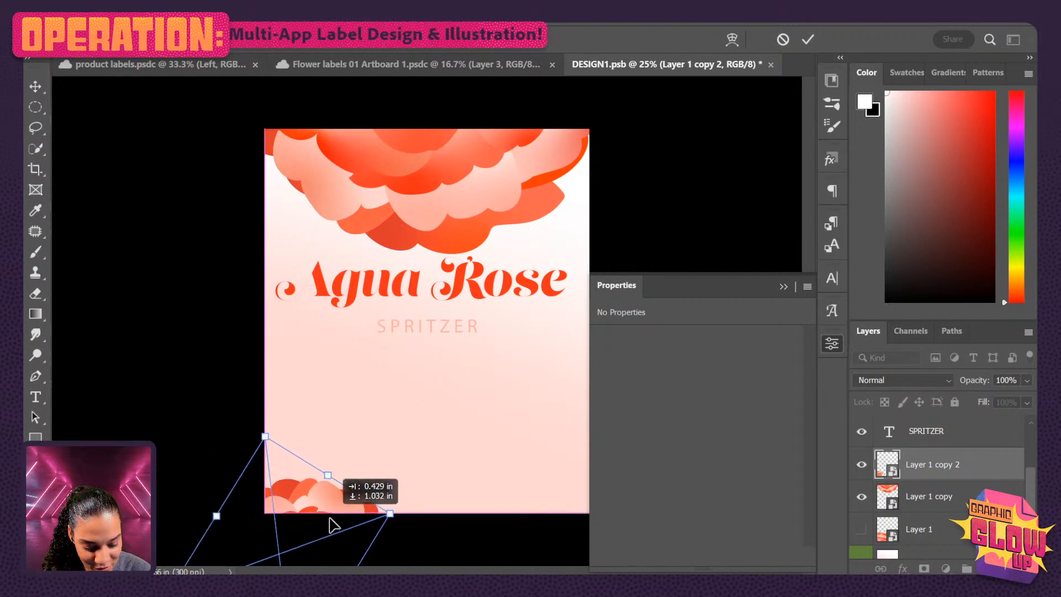
key("Return")
- Duplicate the bottom-left flower, rotate the copy, and place it along the middle of the label's bottom edge
key("ctrl+j")
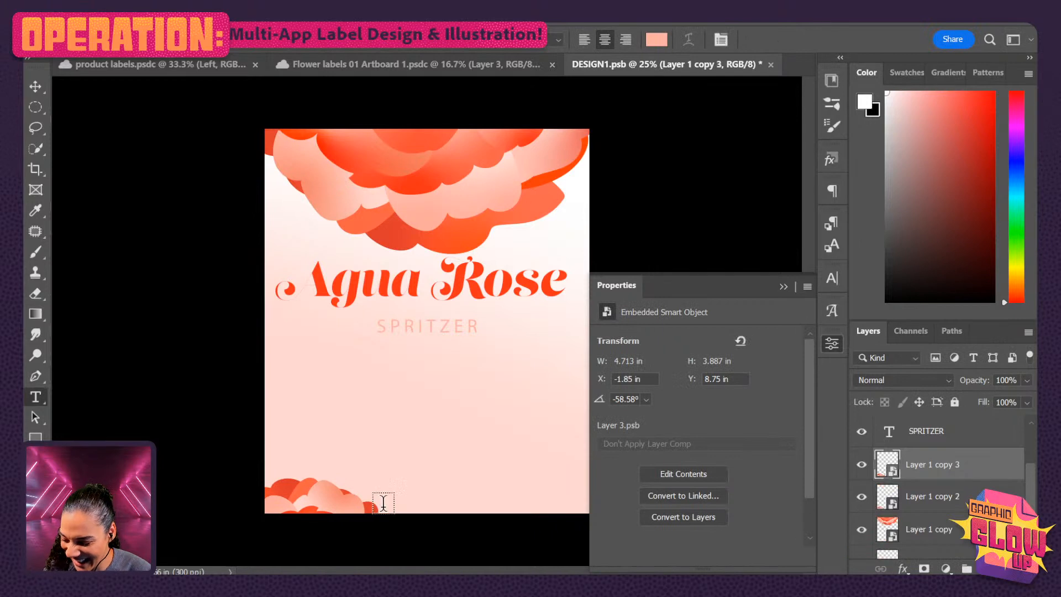
key("ctrl+t")
left_click_drag(410, 450, 468, 575)
left_click_drag(285, 517, 417, 509)
key("Return")
- Duplicate the bottom-middle flower, rotate the copy to about 11.8°, and place it in the label's bottom-right corner
key("ctrl+j")
key("ctrl+t")
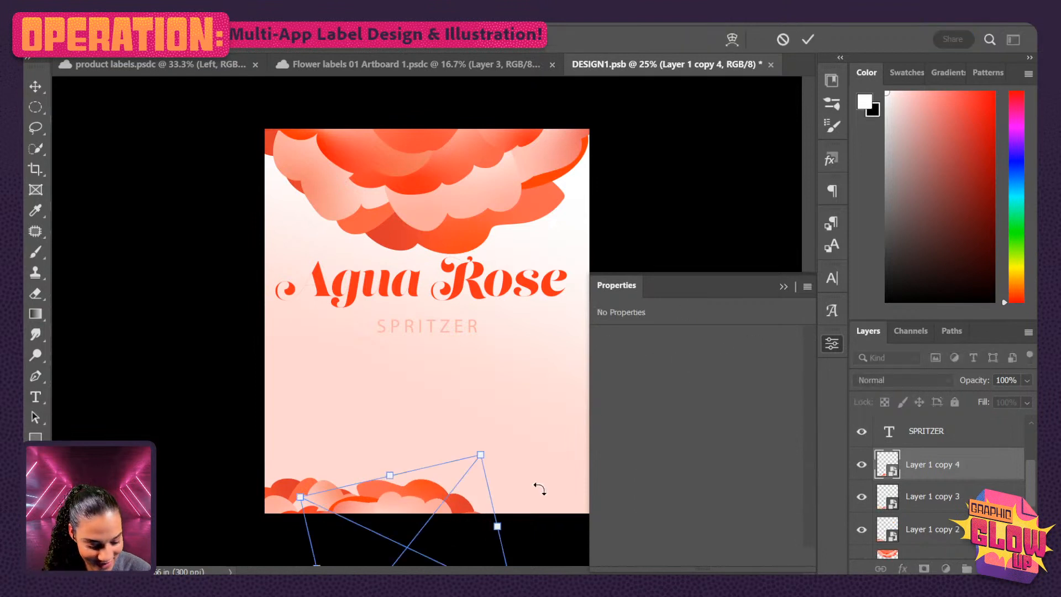
left_click_drag(540, 489, 589, 549)
left_click_drag(395, 547, 545, 553)
left_click_drag(457, 421, 498, 421)
left_click_drag(521, 504, 514, 501)
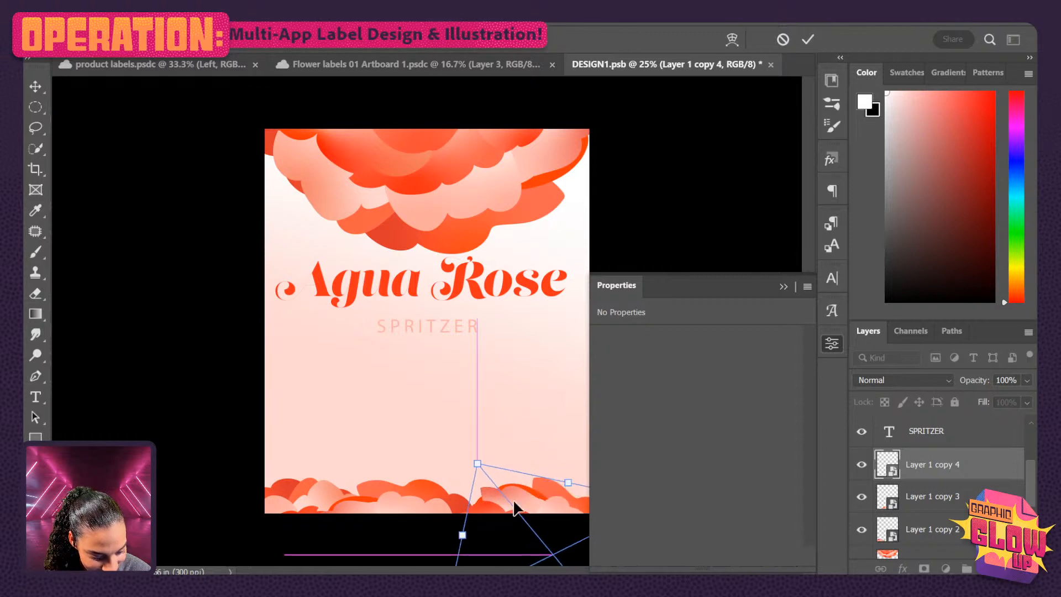
key("Return")
key("t")
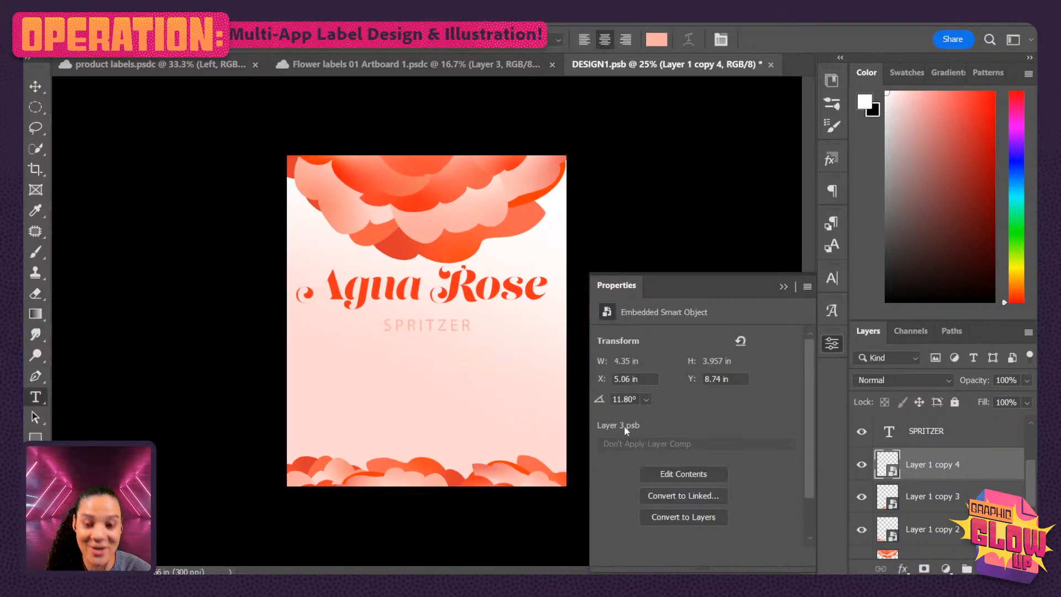
- Save the DESIGN1.psb label and check it on the left can in the product labels mockup, with the Properties panel collapsed
key("ctrl+s")
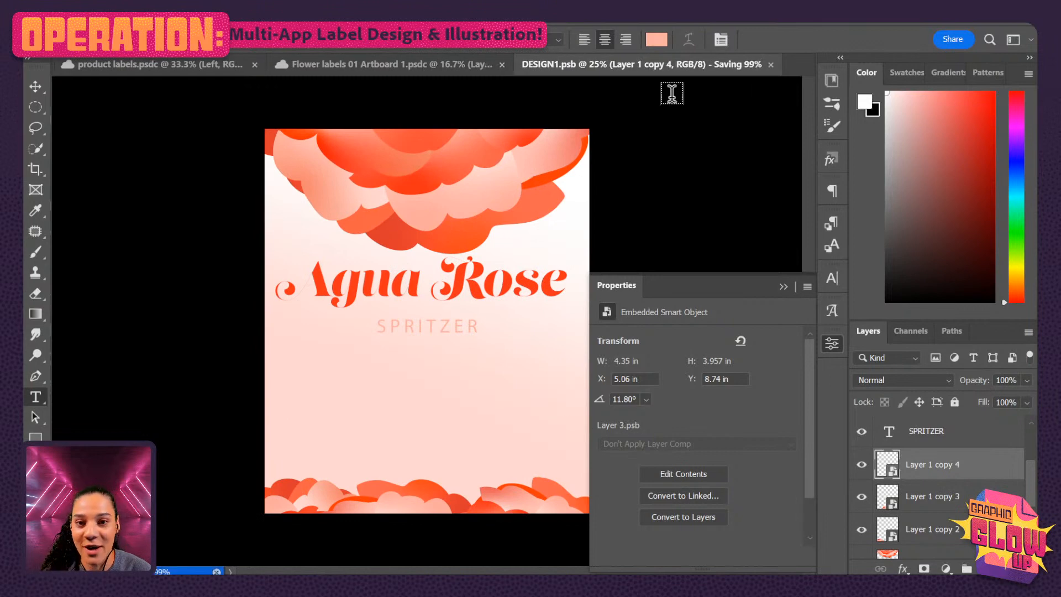
left_click(393, 64)
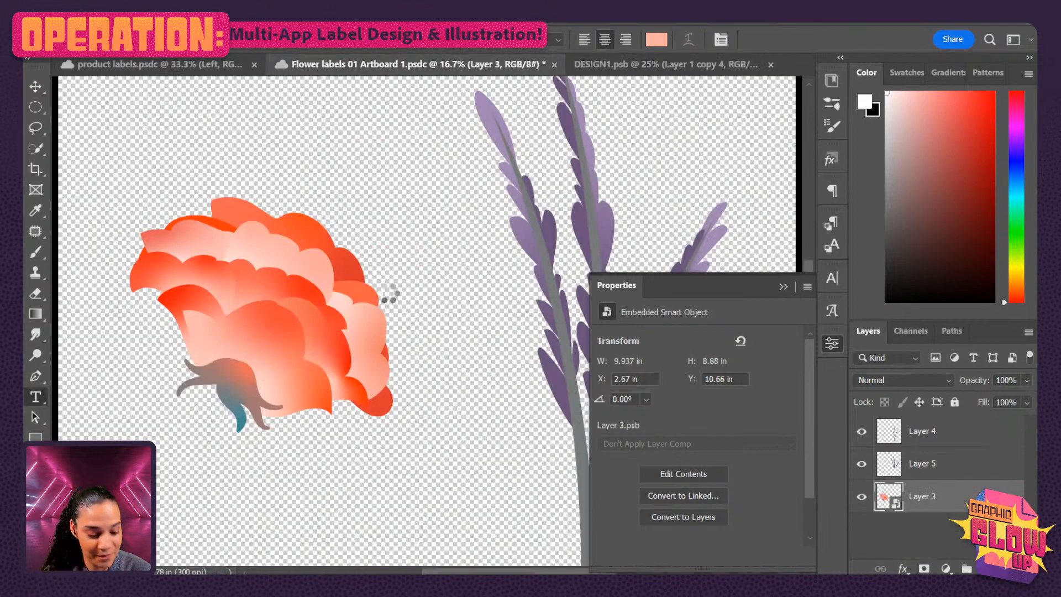
left_click(231, 67)
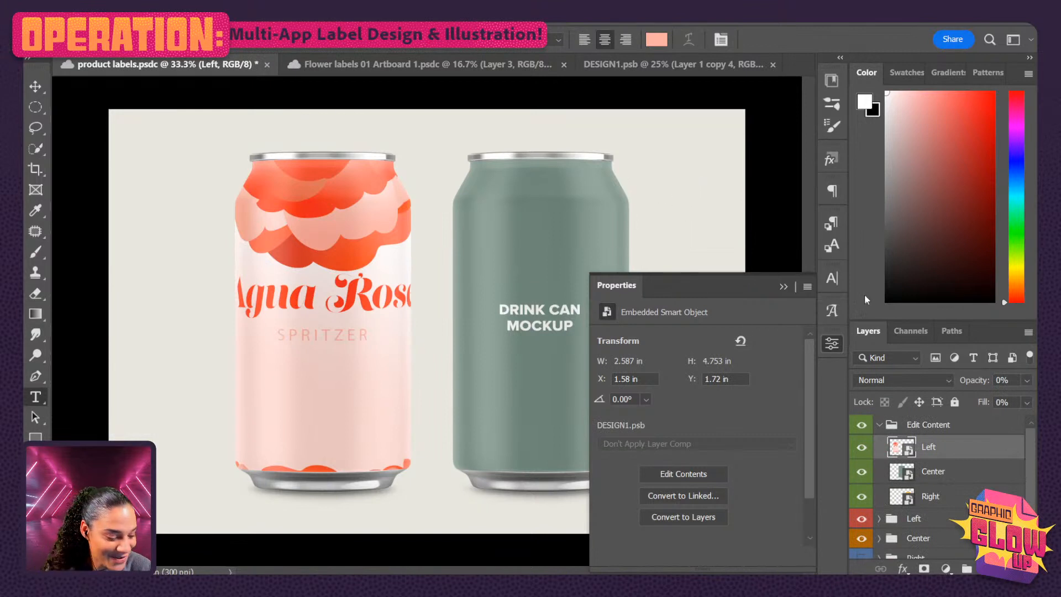
left_click(833, 344)
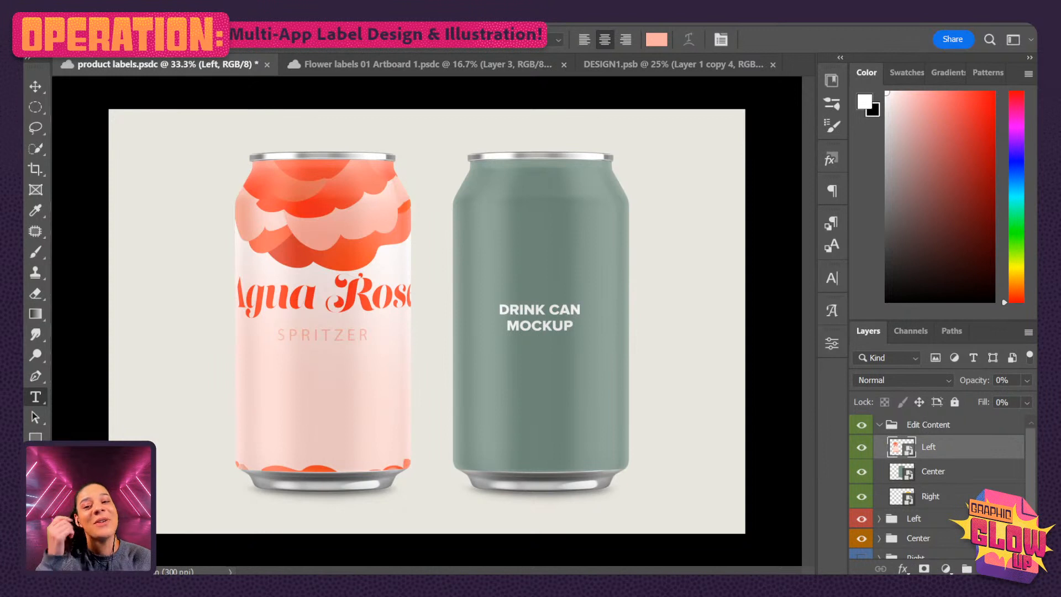
- Raise the three small bottom flower copies together in DESIGN1.psb and save the label to update the can mockup
left_click(716, 64)
scroll(943, 533, "down", 3)
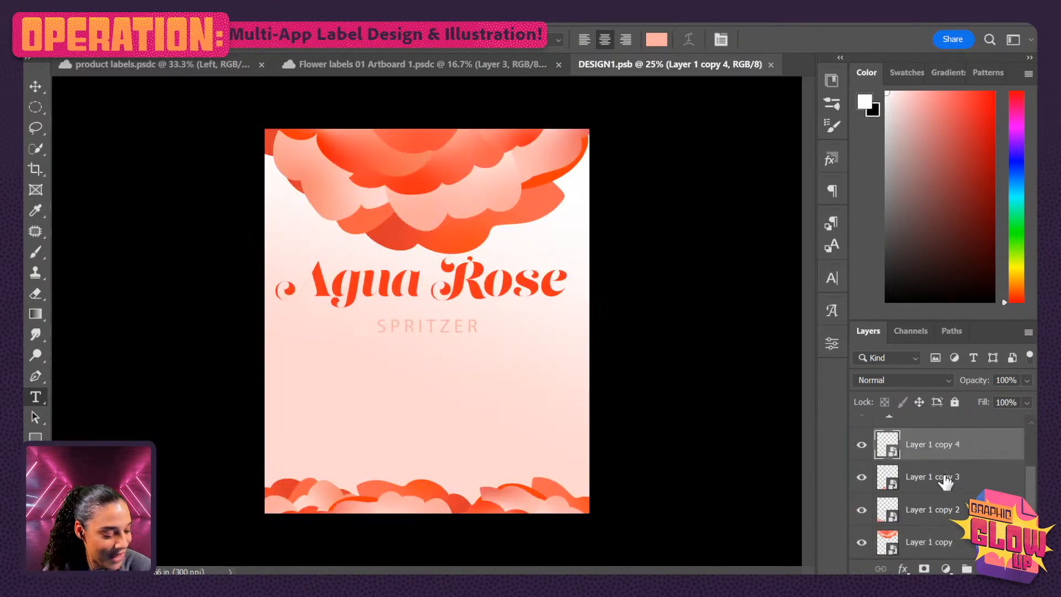
left_click(962, 513, "shift")
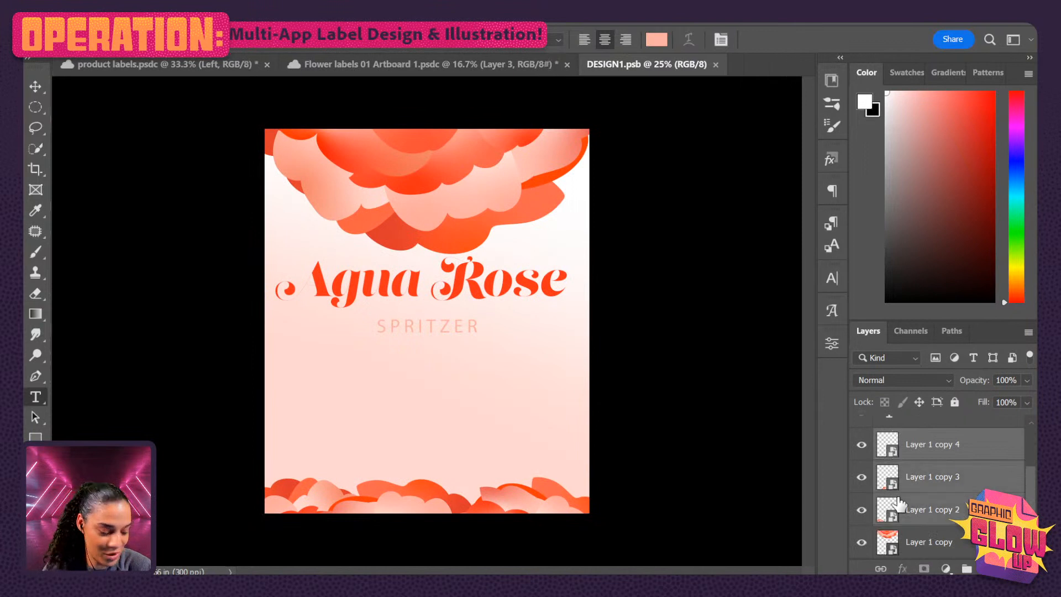
key("ctrl+t")
left_click_drag(507, 482, 509, 447)
key("Return")
key("t")
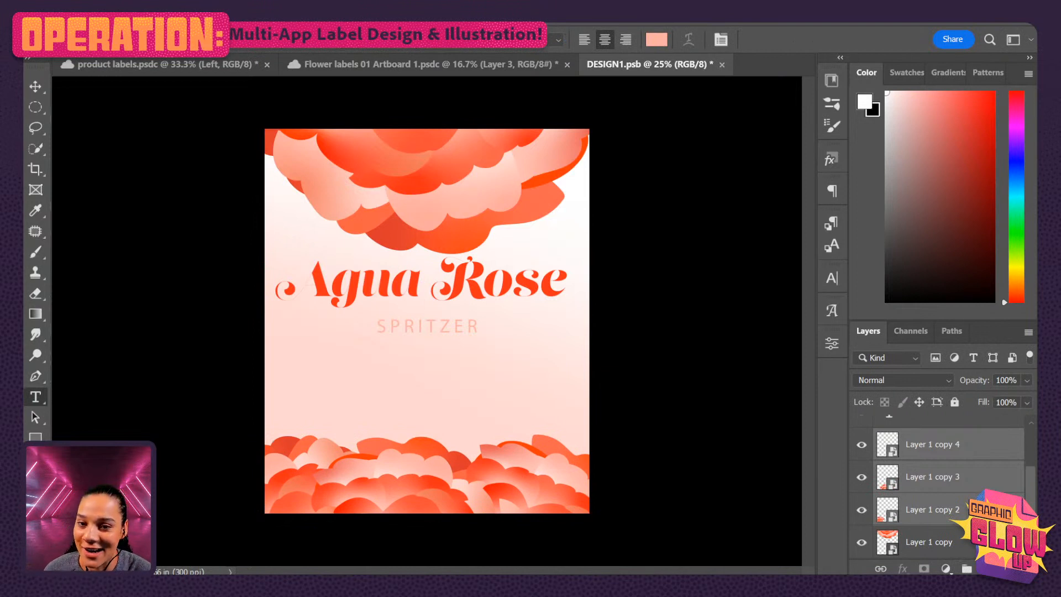
key("ctrl+s")
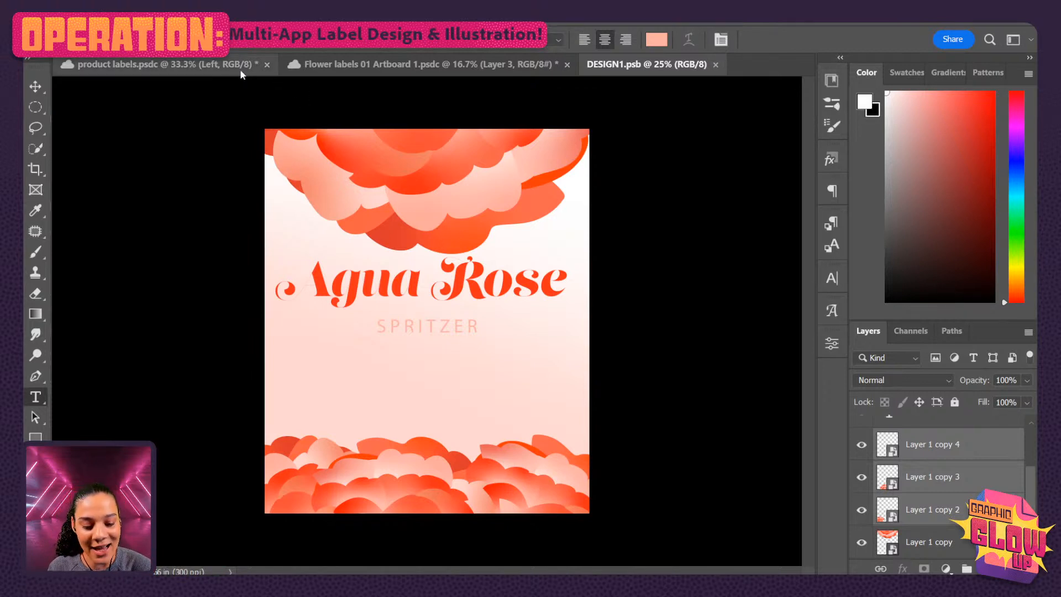
left_click(208, 67)
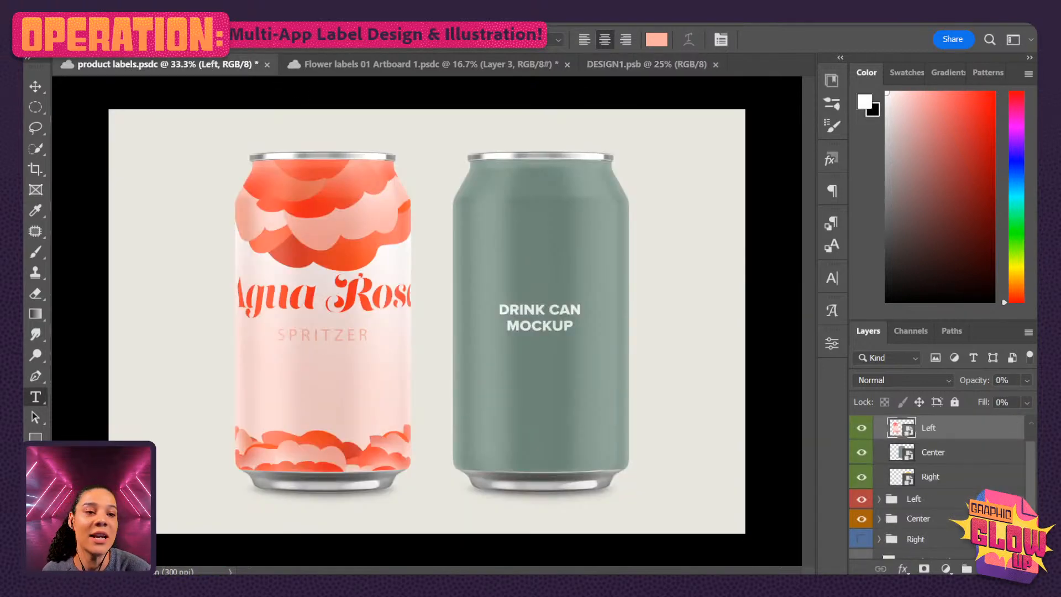